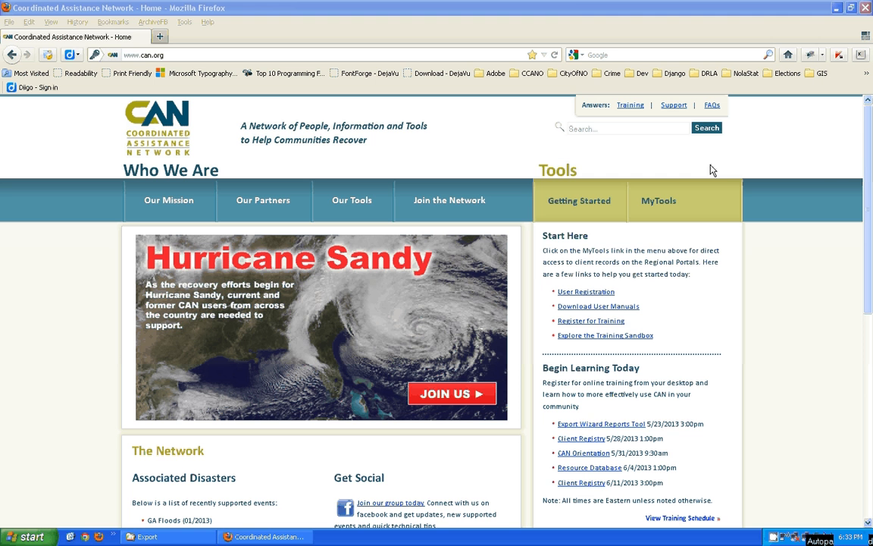
- From My Tools, jump to the CAN Region VI portal and launch the Client Registry Export Wizard
{"action": "left_click", "coordinate": [655, 208]}
{"action": "left_click", "coordinate": [654, 207]}
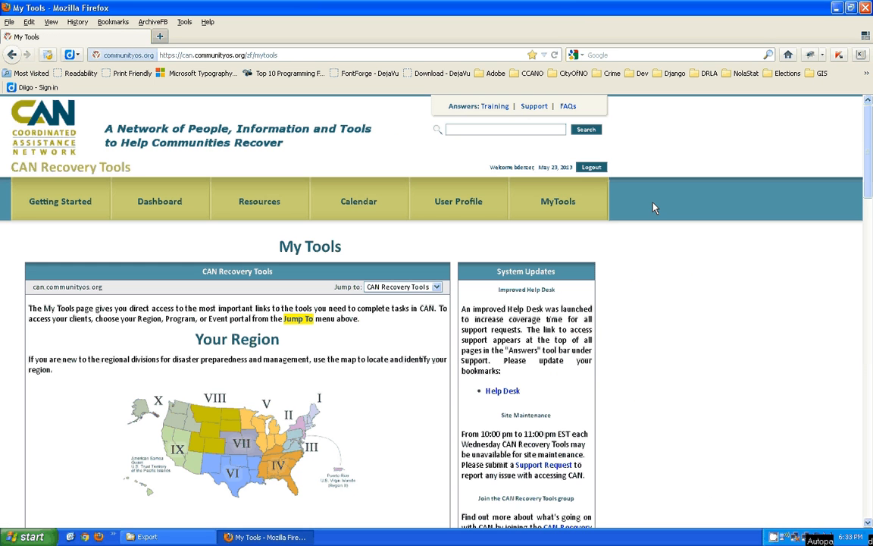
{"action": "left_click", "coordinate": [406, 287]}
{"action": "left_click", "coordinate": [406, 306]}
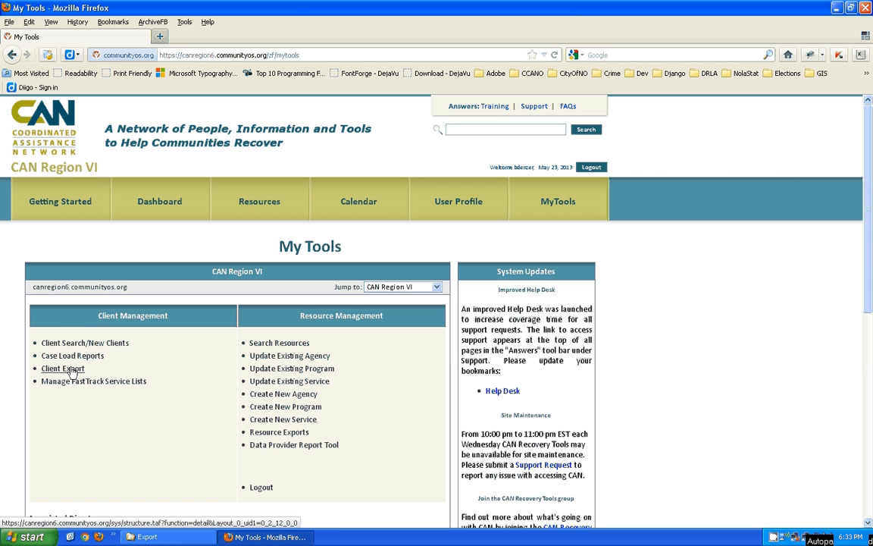
{"action": "left_click", "coordinate": [72, 370]}
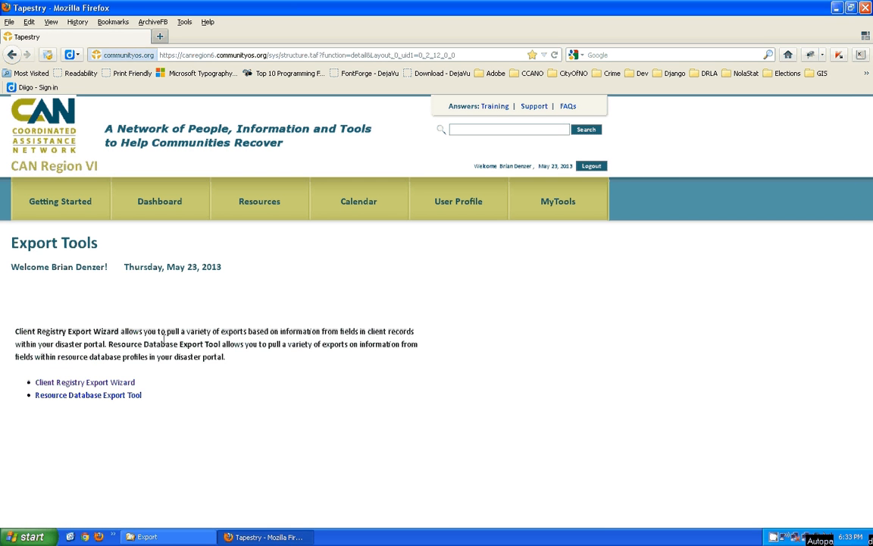
{"action": "left_click", "coordinate": [123, 383]}
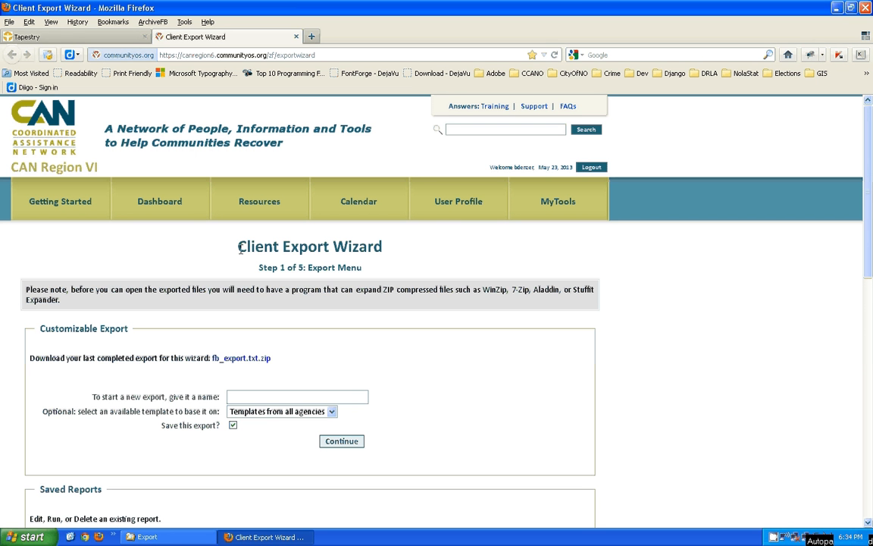
{"action": "left_click_drag", "start_coordinate": [238, 246], "coordinate": [384, 249]}
{"action": "left_click", "coordinate": [211, 266]}
{"action": "left_click_drag", "start_coordinate": [255, 268], "coordinate": [304, 268]}
{"action": "left_click", "coordinate": [850, 270]}
{"action": "left_click_drag", "start_coordinate": [870, 200], "coordinate": [871, 241]}
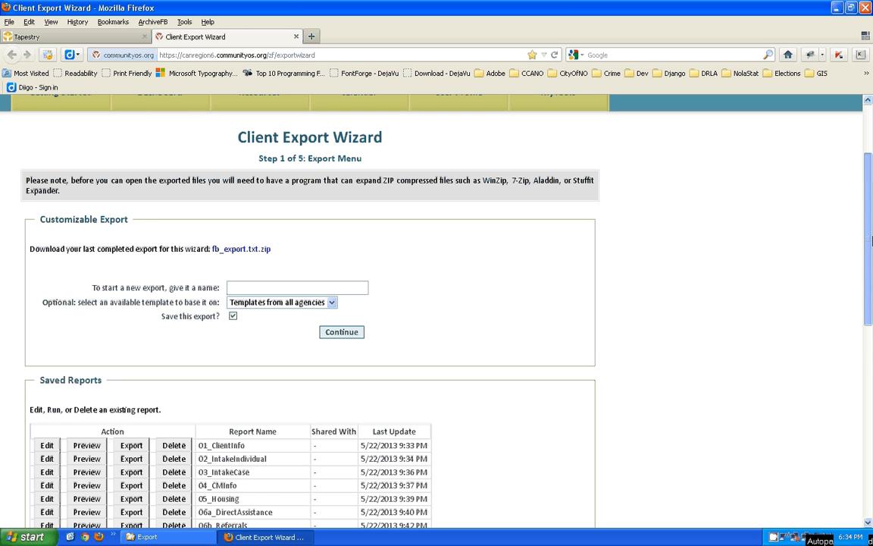
{"action": "left_click_drag", "start_coordinate": [872, 241], "coordinate": [871, 345]}
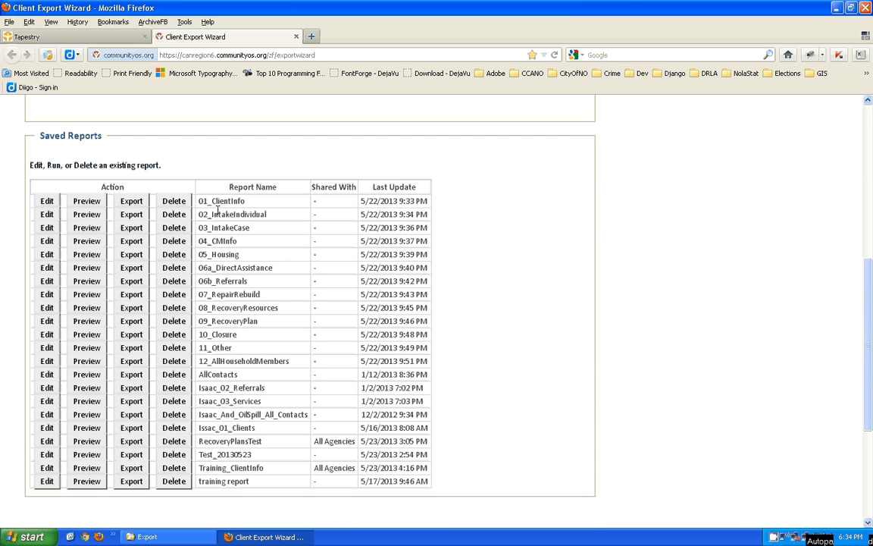
{"action": "left_click_drag", "start_coordinate": [197, 201], "coordinate": [257, 201]}
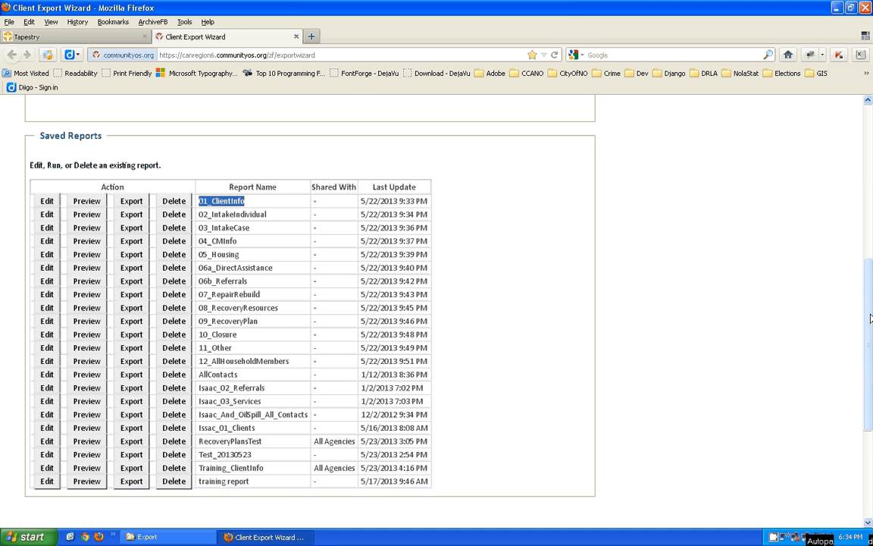
{"action": "mouse_move", "coordinate": [869, 327]}
{"action": "left_mouse_down"}
{"action": "mouse_move", "coordinate": [869, 319]}
{"action": "mouse_move", "coordinate": [870, 331]}
{"action": "left_mouse_up"}
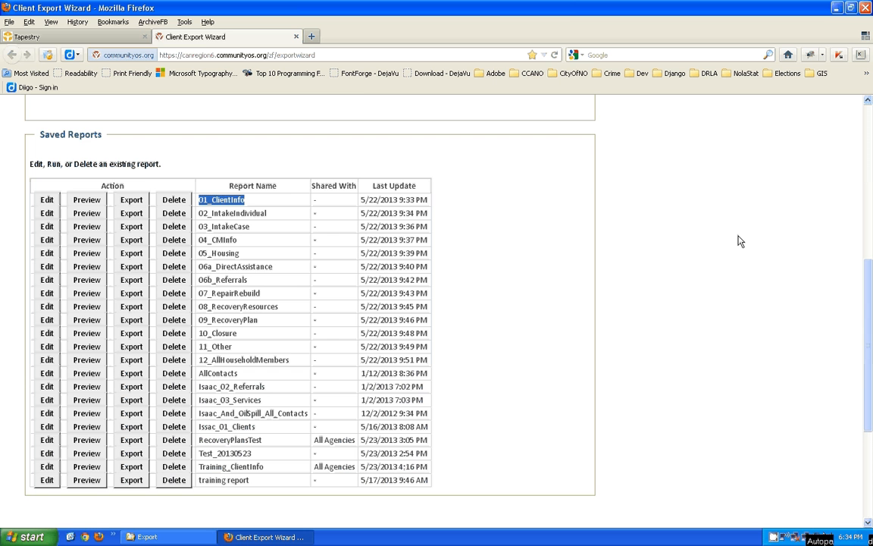
{"action": "left_click_drag", "start_coordinate": [869, 351], "coordinate": [870, 248]}
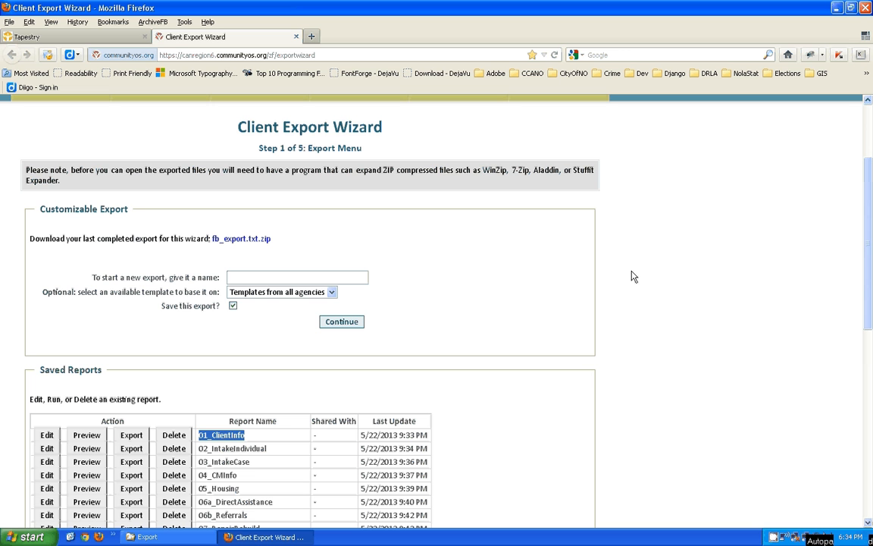
- Name the new export 'Tutorial_ClientInfo' and continue to the next wizard step
{"action": "left_click", "coordinate": [268, 278]}
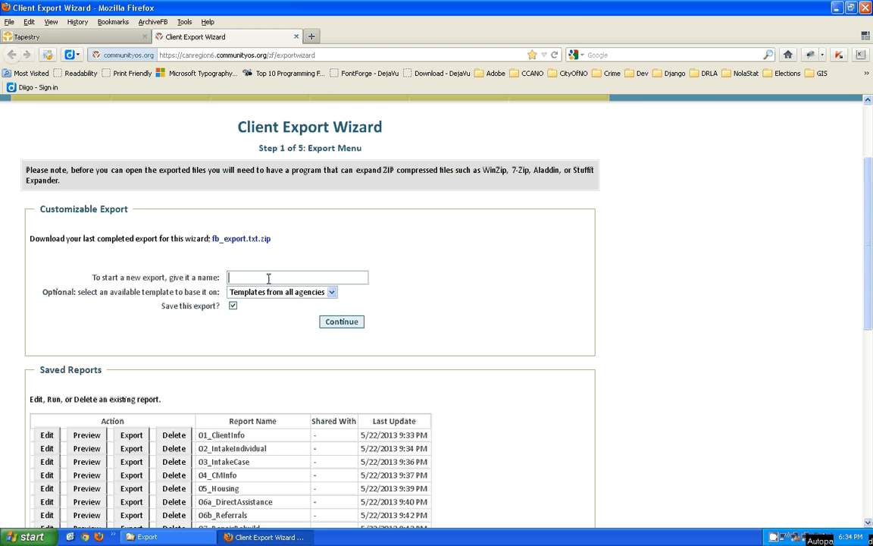
{"action": "type", "text": "Tutorial_ClientInfo"}
{"action": "left_click", "coordinate": [232, 307]}
{"action": "left_click", "coordinate": [343, 322]}
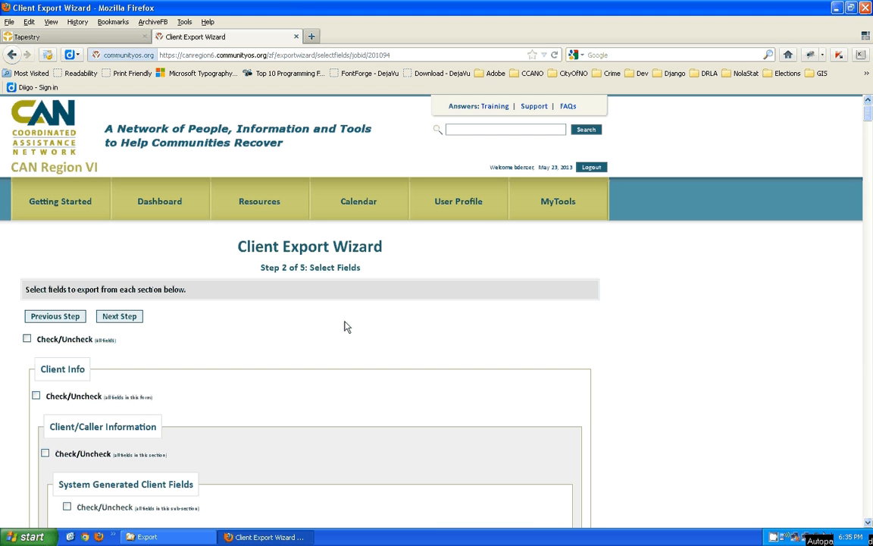
- Review the Step 2 of 5 Select Fields page and its Client Info field sections
{"action": "left_click_drag", "start_coordinate": [262, 265], "coordinate": [306, 267]}
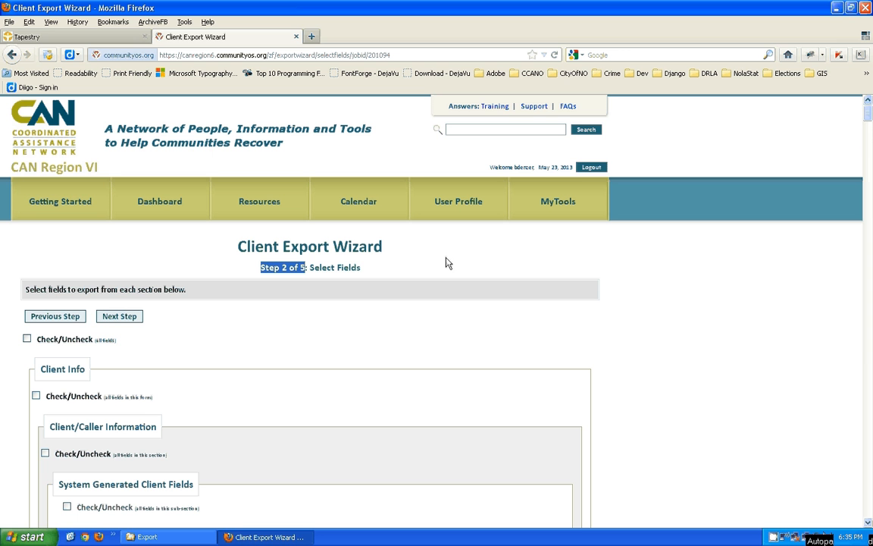
{"action": "left_click_drag", "start_coordinate": [310, 266], "coordinate": [371, 267]}
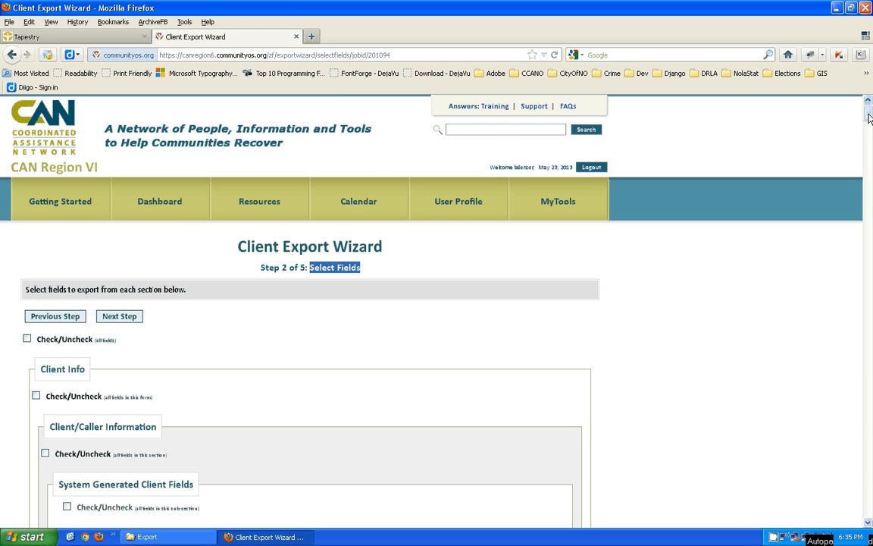
{"action": "mouse_move", "coordinate": [869, 118]}
{"action": "left_mouse_down"}
{"action": "mouse_move", "coordinate": [868, 271]}
{"action": "mouse_move", "coordinate": [870, 121]}
{"action": "left_mouse_up"}
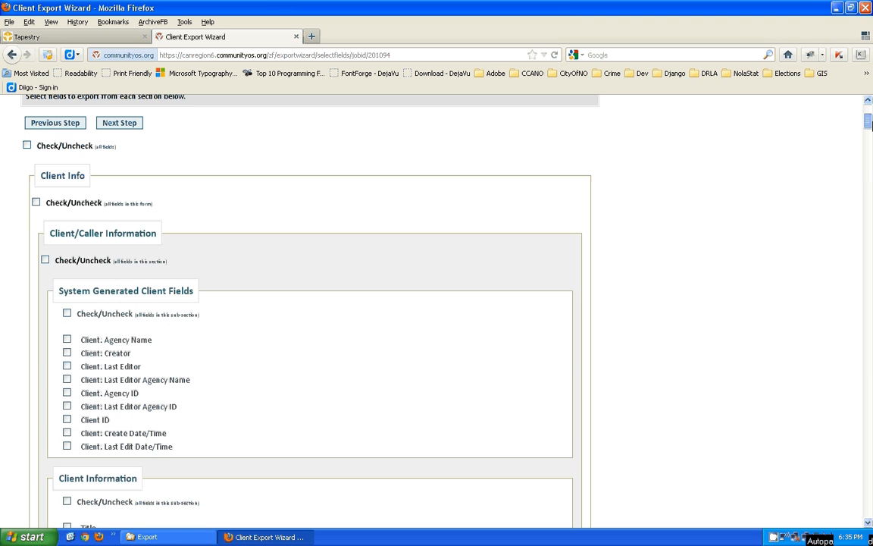
{"action": "left_click_drag", "start_coordinate": [40, 175], "coordinate": [80, 173]}
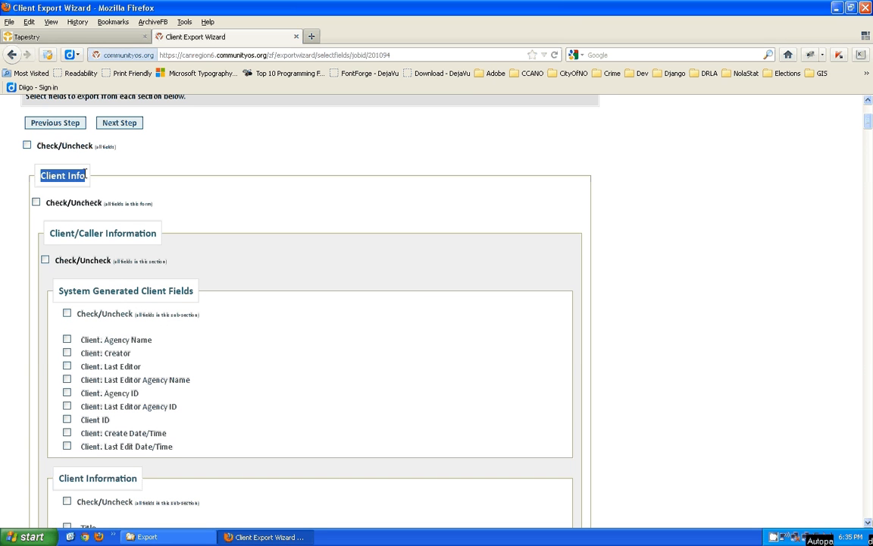
{"action": "left_click", "coordinate": [137, 161]}
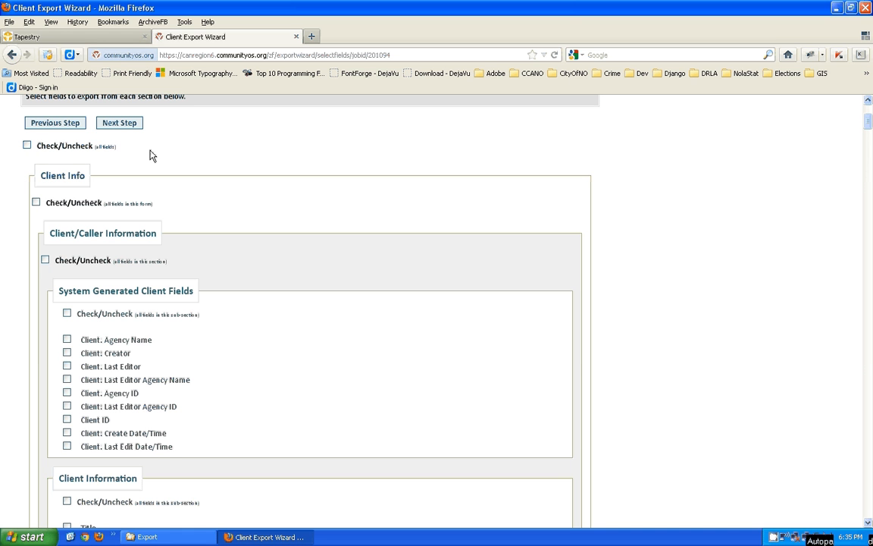
- Tick the top Check/Uncheck (all fields) box to include every field
{"action": "left_click", "coordinate": [27, 146]}
{"action": "left_click_drag", "start_coordinate": [96, 148], "coordinate": [114, 151]}
{"action": "left_click", "coordinate": [156, 163]}
- Confirm the Contacts, Services Provided and Referrals sections are all checked
{"action": "left_click_drag", "start_coordinate": [869, 123], "coordinate": [869, 277]}
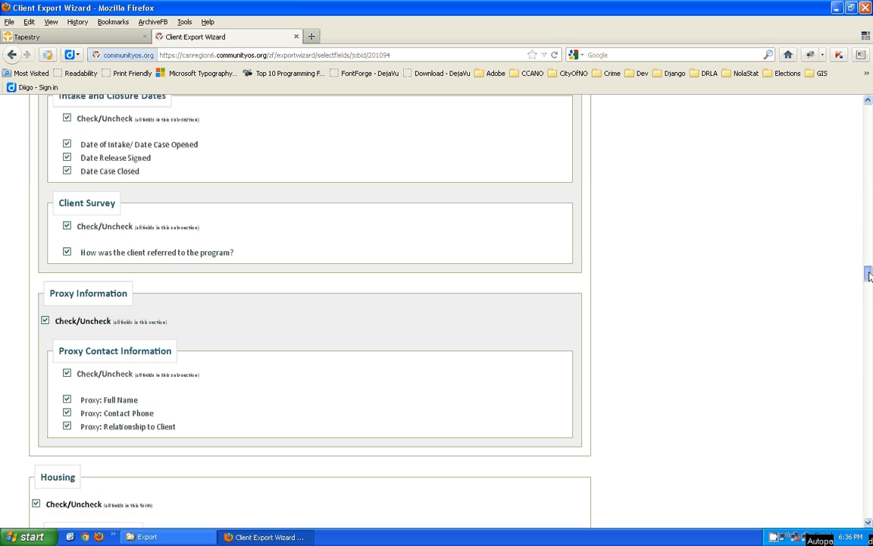
{"action": "left_click_drag", "start_coordinate": [869, 277], "coordinate": [869, 277]}
{"action": "left_click_drag", "start_coordinate": [869, 275], "coordinate": [868, 315]}
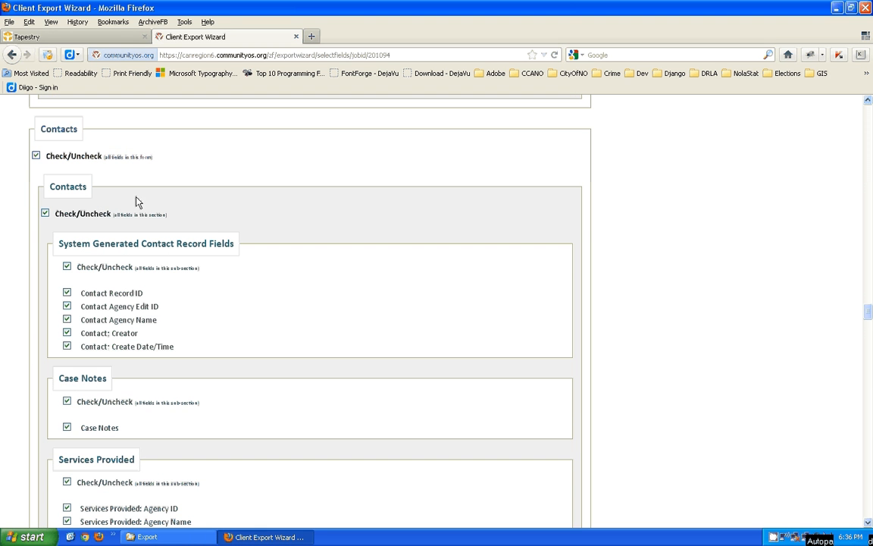
{"action": "left_click_drag", "start_coordinate": [41, 129], "coordinate": [81, 133]}
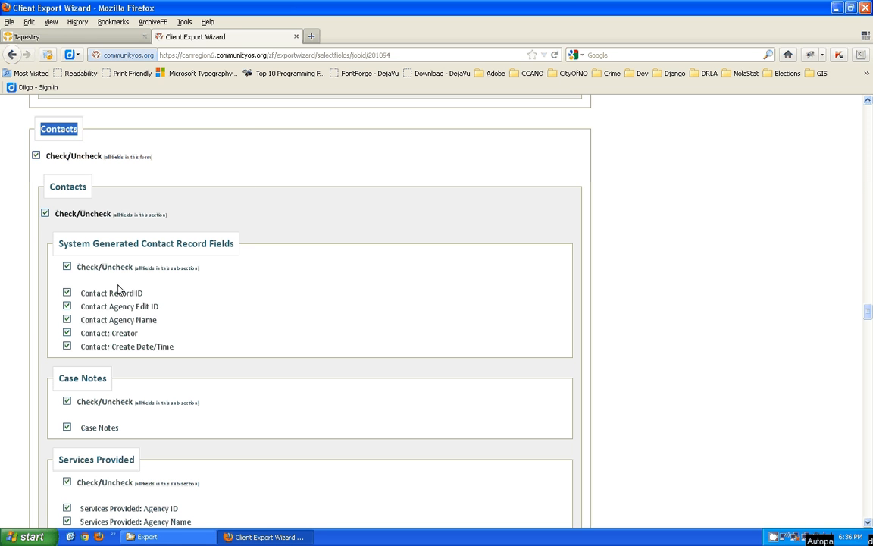
{"action": "left_click_drag", "start_coordinate": [58, 460], "coordinate": [146, 454]}
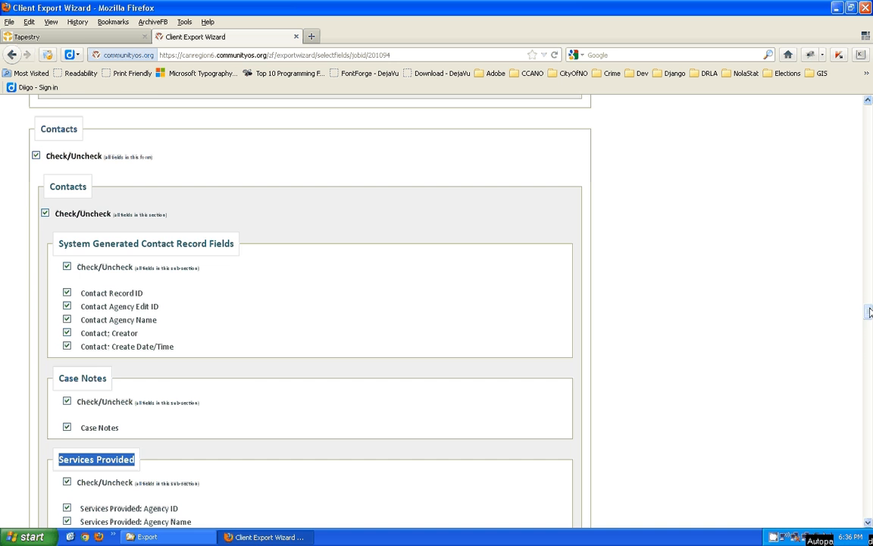
{"action": "mouse_move", "coordinate": [868, 311]}
{"action": "left_mouse_down"}
{"action": "mouse_move", "coordinate": [870, 342]}
{"action": "mouse_move", "coordinate": [870, 328]}
{"action": "left_mouse_up"}
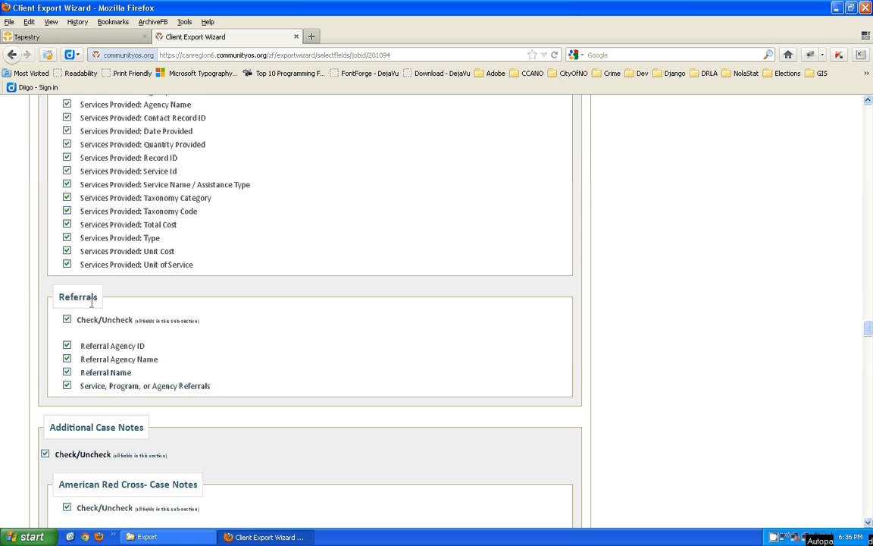
{"action": "left_click_drag", "start_coordinate": [57, 296], "coordinate": [105, 292]}
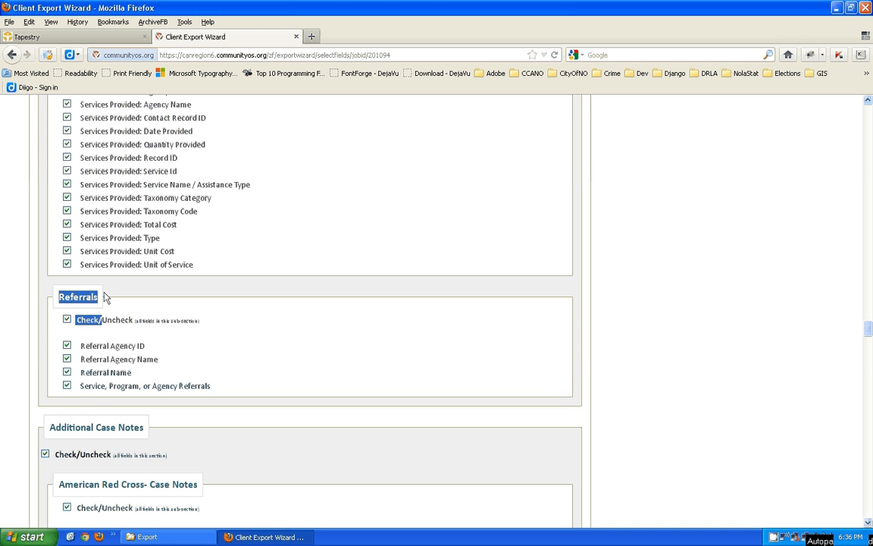
{"action": "left_click", "coordinate": [607, 226]}
{"action": "left_click", "coordinate": [869, 303]}
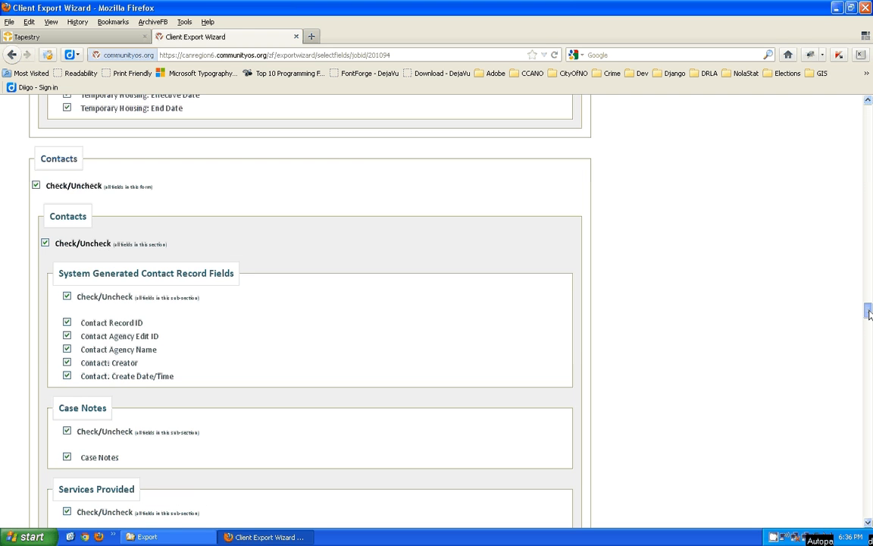
{"action": "scroll", "coordinate": [870, 315], "scroll_direction": "down", "scroll_amount": 1}
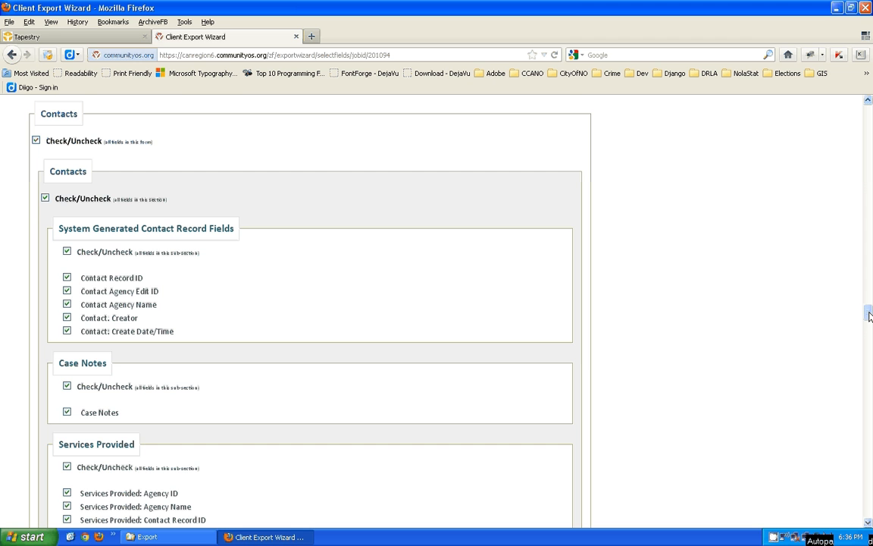
{"action": "scroll", "coordinate": [781, 281], "scroll_direction": "up", "scroll_amount": 2}
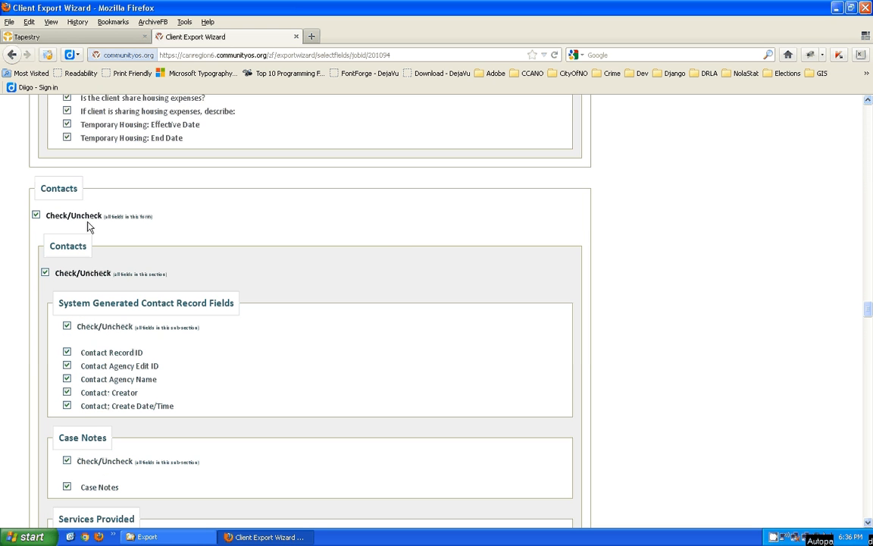
- Untick the Contacts form's all-fields box, leaving Services Provided and Referrals unchecked too
{"action": "left_click", "coordinate": [36, 215]}
{"action": "left_click_drag", "start_coordinate": [34, 186], "coordinate": [76, 182]}
{"action": "left_click", "coordinate": [135, 201]}
{"action": "left_click_drag", "start_coordinate": [59, 519], "coordinate": [94, 520]}
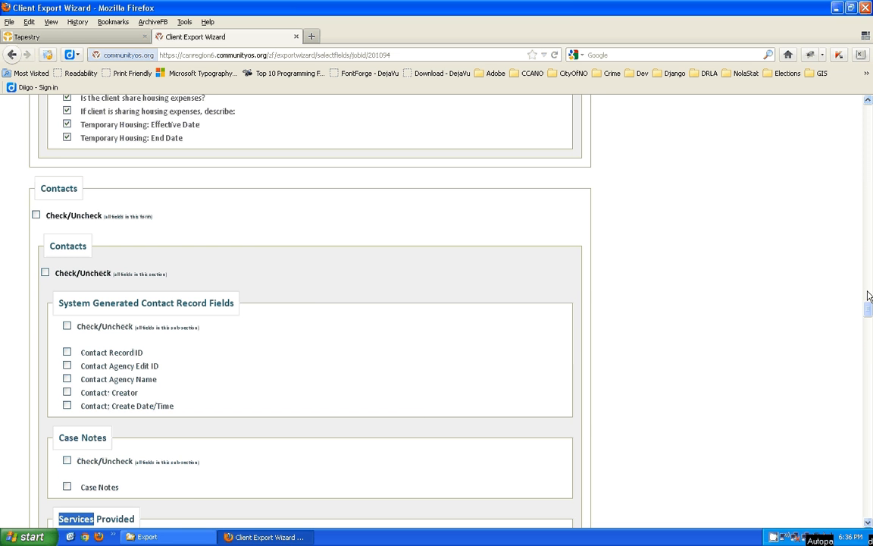
{"action": "left_click_drag", "start_coordinate": [868, 307], "coordinate": [869, 327]}
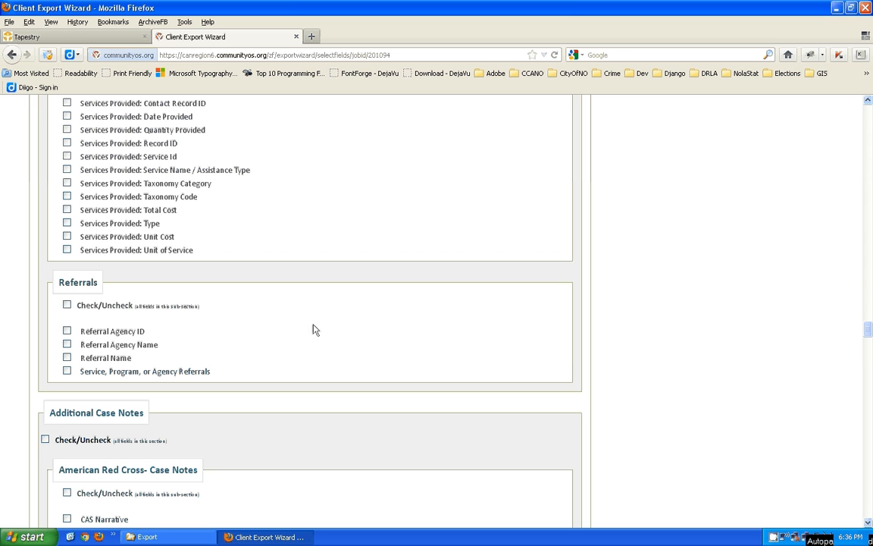
{"action": "left_click_drag", "start_coordinate": [60, 282], "coordinate": [97, 282]}
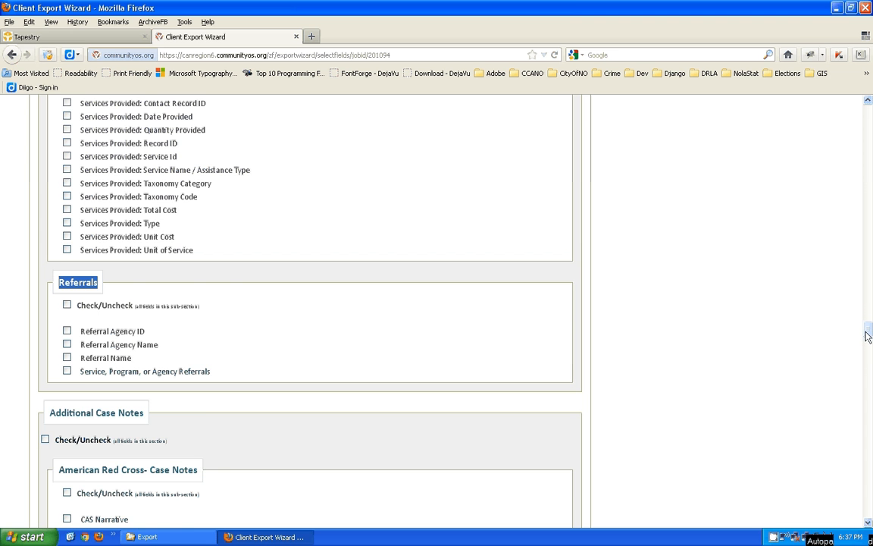
{"action": "left_click_drag", "start_coordinate": [866, 332], "coordinate": [871, 108]}
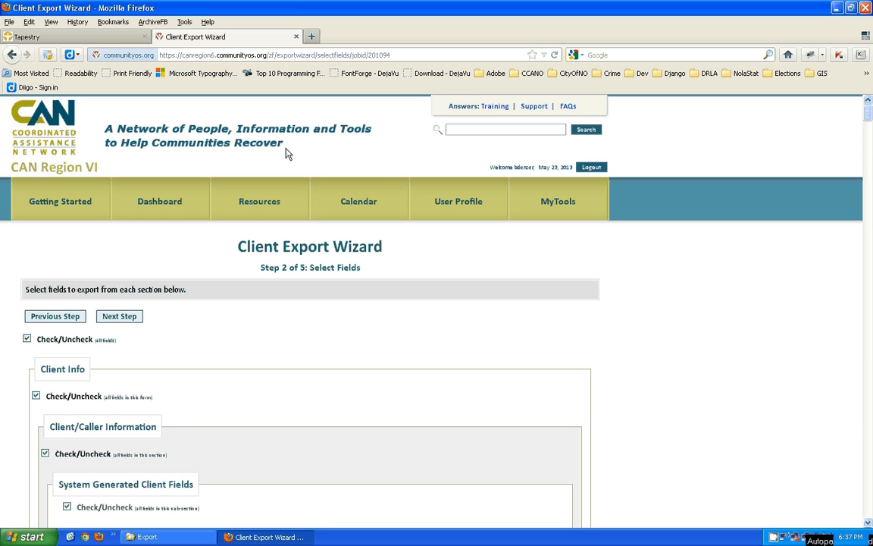
- Untick the all-fields box, then tick only the Client/Caller Information section's Check/Uncheck box
{"action": "left_click_drag", "start_coordinate": [261, 268], "coordinate": [306, 268]}
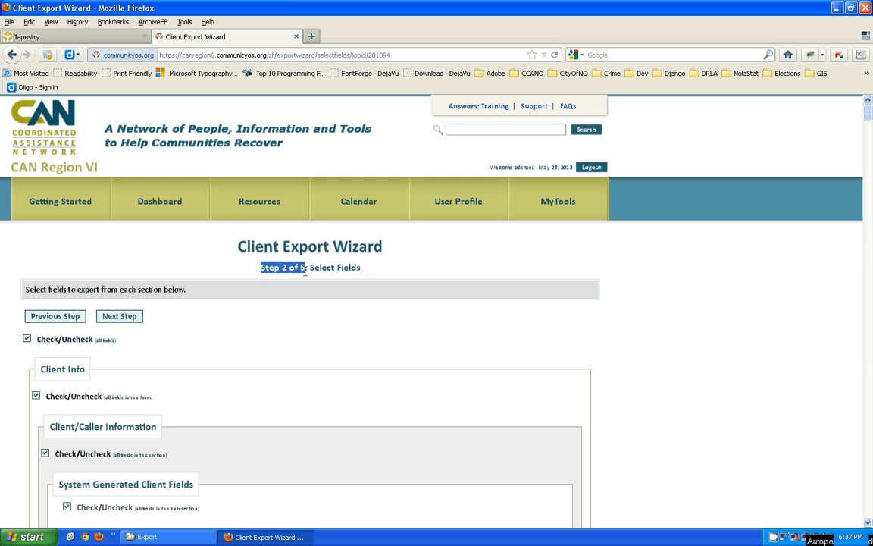
{"action": "left_click", "coordinate": [28, 341]}
{"action": "left_click", "coordinate": [28, 340]}
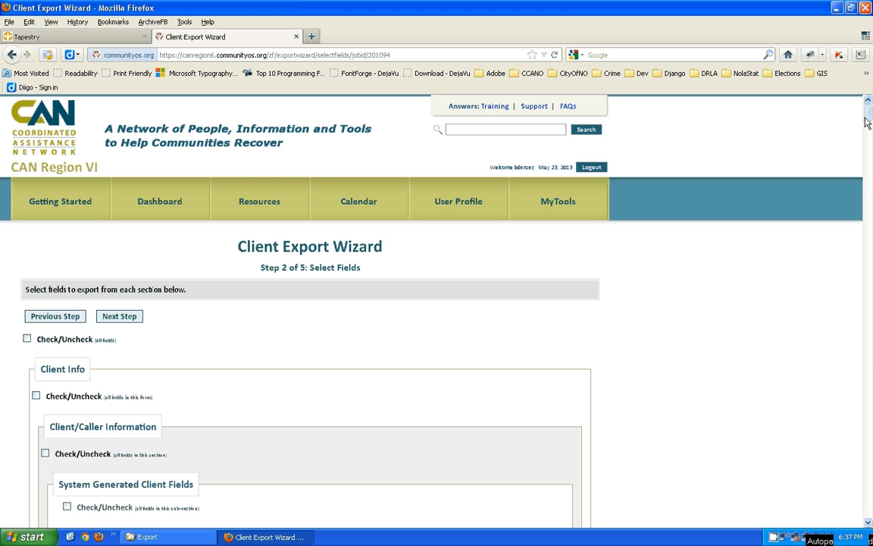
{"action": "left_click_drag", "start_coordinate": [869, 115], "coordinate": [871, 128]}
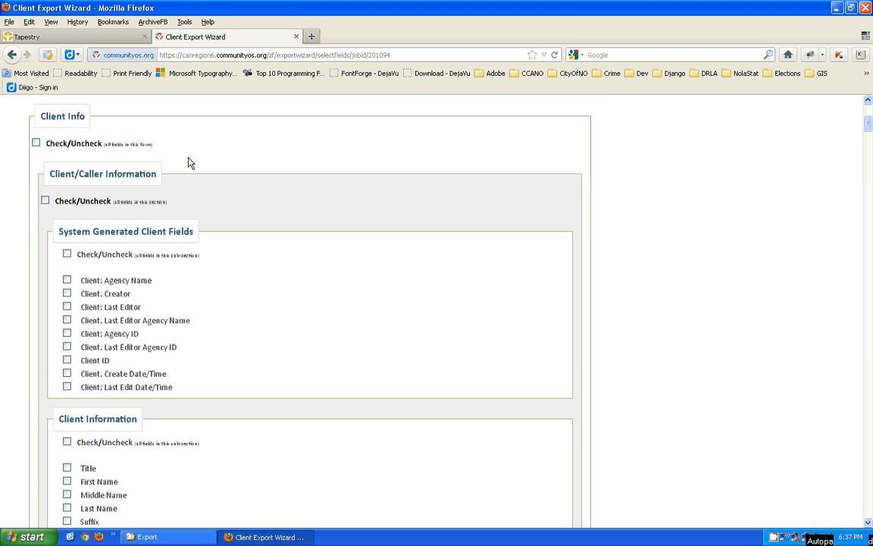
{"action": "left_click", "coordinate": [36, 143]}
{"action": "scroll", "coordinate": [869, 128], "scroll_direction": "down", "scroll_amount": 1}
{"action": "left_click_drag", "start_coordinate": [868, 127], "coordinate": [869, 163]}
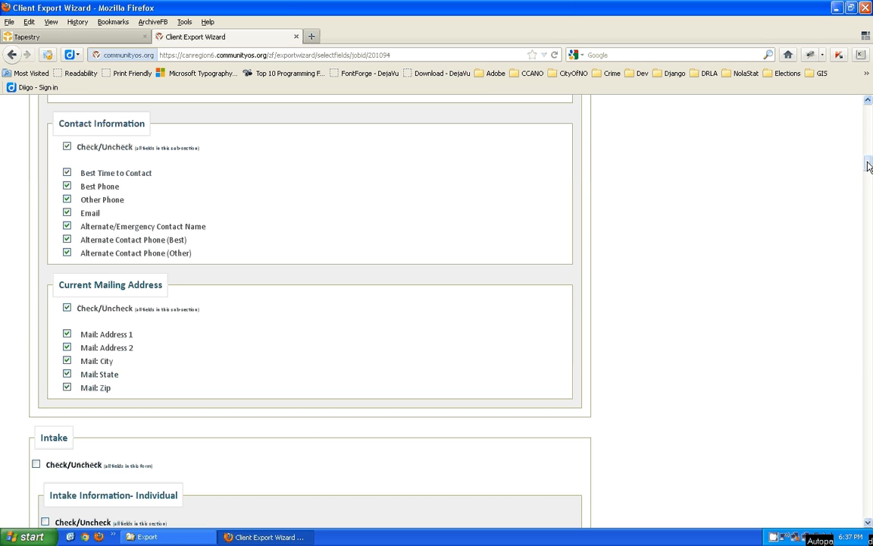
{"action": "left_click_drag", "start_coordinate": [869, 166], "coordinate": [870, 126]}
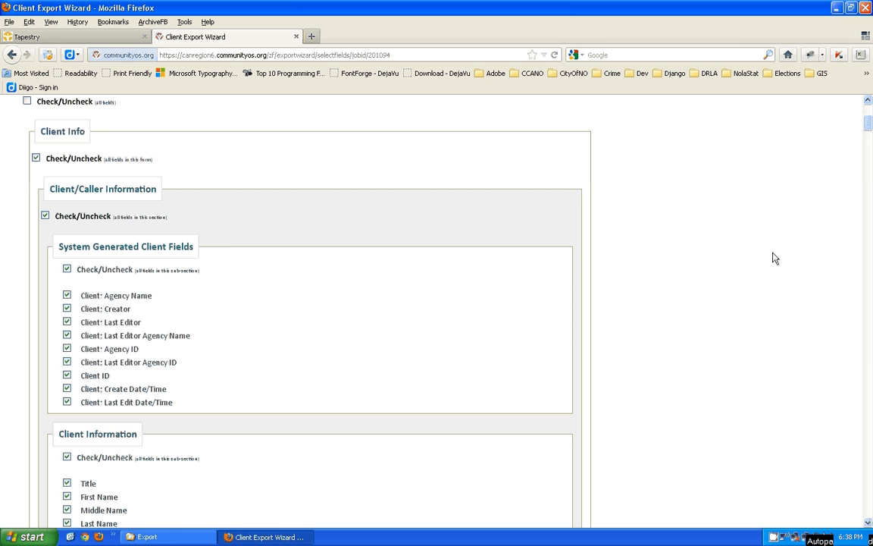
{"action": "mouse_move", "coordinate": [870, 127]}
{"action": "left_mouse_down"}
{"action": "mouse_move", "coordinate": [870, 172]}
{"action": "mouse_move", "coordinate": [870, 126]}
{"action": "left_mouse_up"}
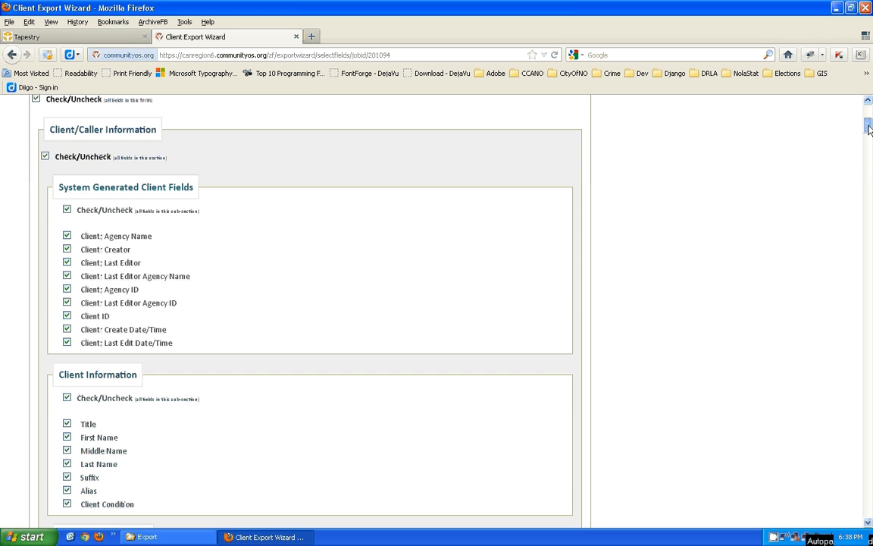
{"action": "left_click", "coordinate": [36, 98]}
{"action": "left_click", "coordinate": [46, 157]}
{"action": "mouse_move", "coordinate": [869, 133]}
{"action": "left_mouse_down"}
{"action": "mouse_move", "coordinate": [869, 165]}
{"action": "mouse_move", "coordinate": [870, 126]}
{"action": "left_mouse_up"}
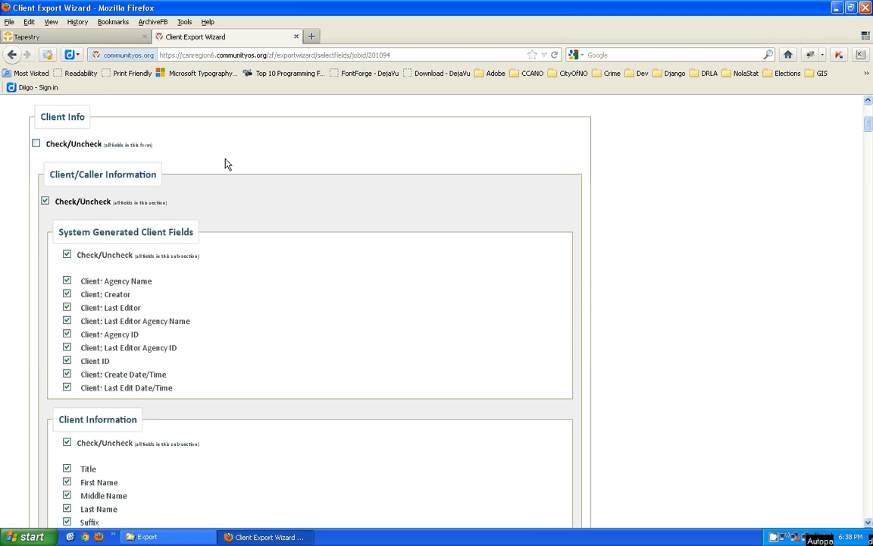
- Clear the section boxes and keep Client: Agency Name, Client: Agency ID and Client ID checked
{"action": "left_click", "coordinate": [45, 202]}
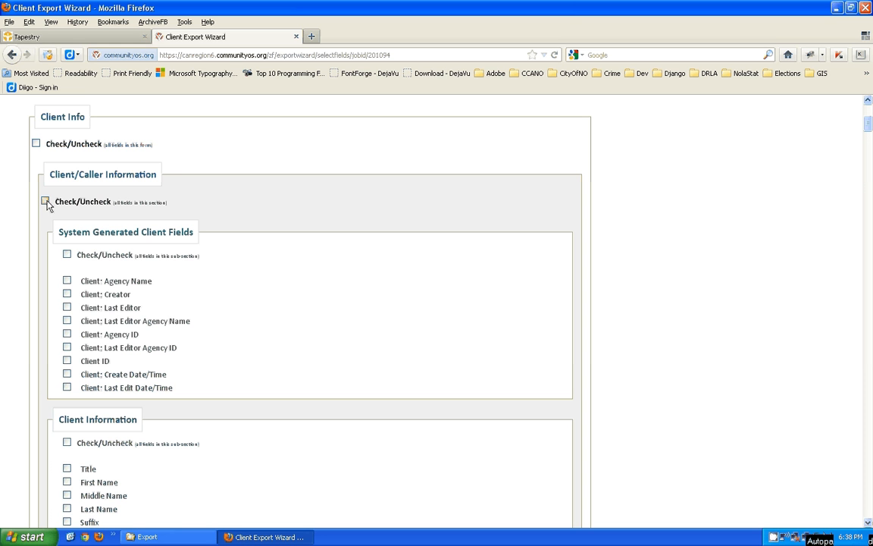
{"action": "left_click", "coordinate": [67, 256]}
{"action": "left_click", "coordinate": [67, 255]}
{"action": "scroll", "coordinate": [868, 129], "scroll_direction": "down", "scroll_amount": 1}
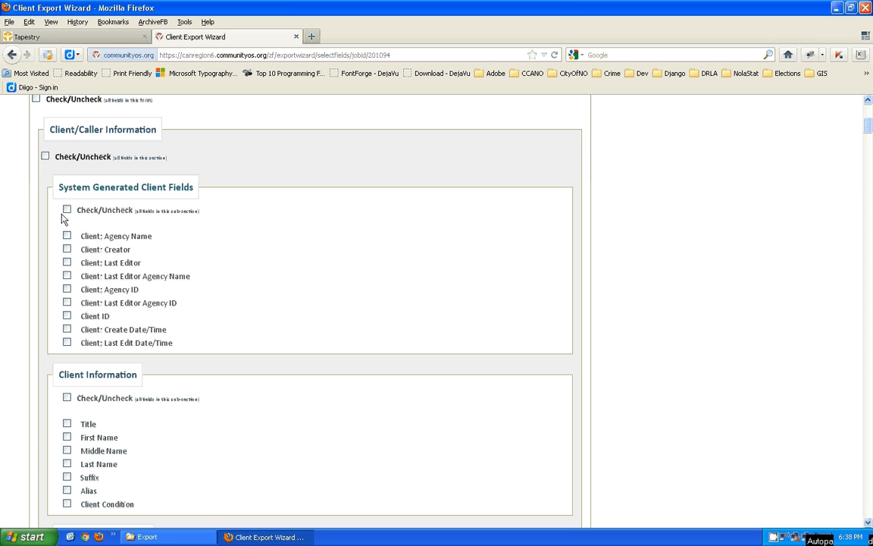
{"action": "left_click", "coordinate": [67, 290]}
{"action": "left_click", "coordinate": [67, 316]}
{"action": "left_click", "coordinate": [67, 317]}
{"action": "left_click_drag", "start_coordinate": [869, 125], "coordinate": [869, 138]}
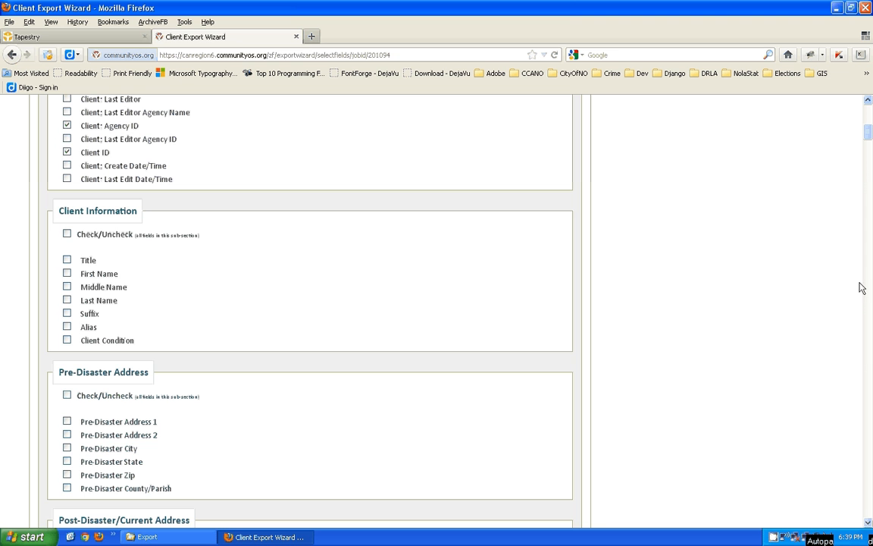
{"action": "left_click_drag", "start_coordinate": [870, 134], "coordinate": [846, 136]}
{"action": "scroll", "coordinate": [870, 134], "scroll_direction": "down", "scroll_amount": 1}
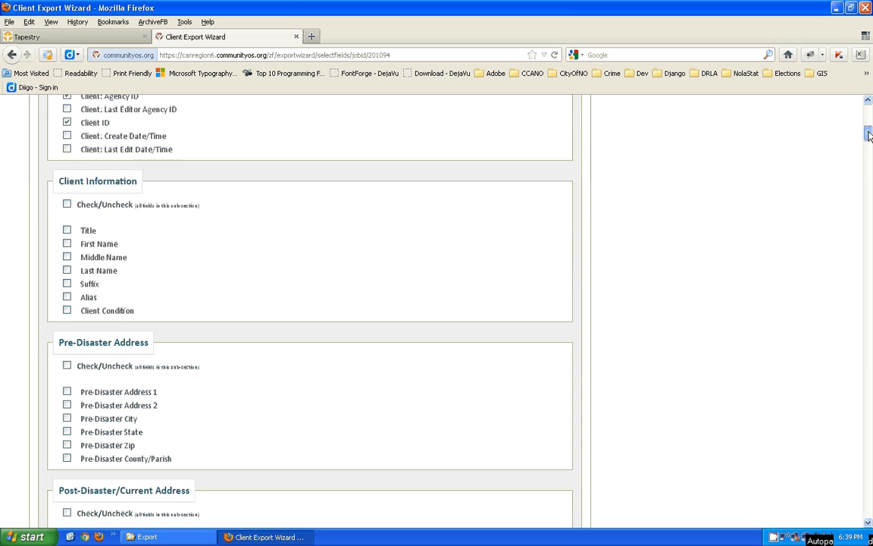
{"action": "left_click_drag", "start_coordinate": [870, 134], "coordinate": [869, 137]}
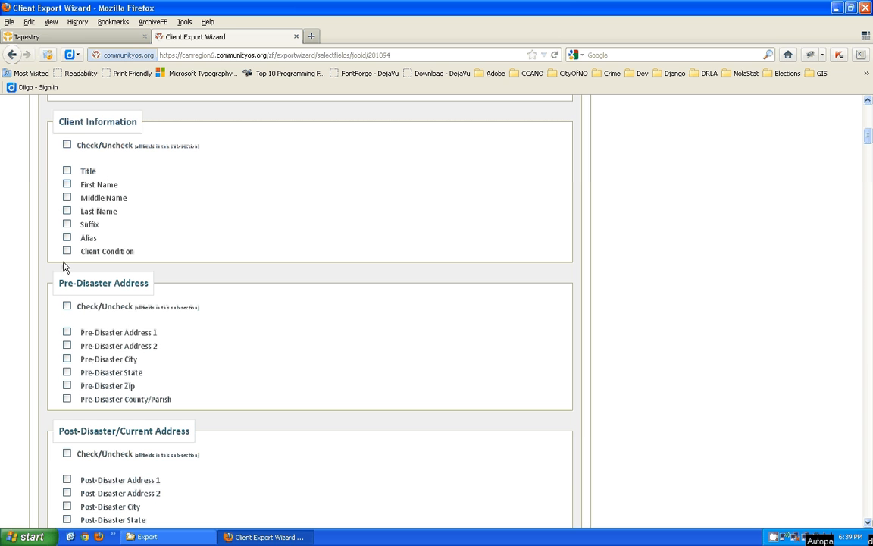
- Add Associated Disasters, leave Pre-Disaster Address 1 out, and proceed to Order Columns
{"action": "left_click", "coordinate": [67, 332]}
{"action": "left_click", "coordinate": [67, 333]}
{"action": "left_click_drag", "start_coordinate": [870, 143], "coordinate": [870, 149]}
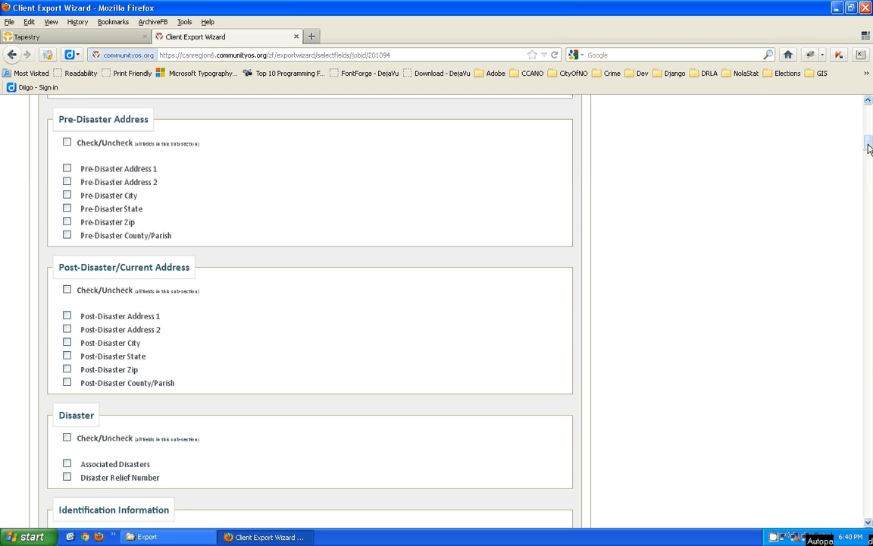
{"action": "left_click_drag", "start_coordinate": [870, 148], "coordinate": [870, 155]}
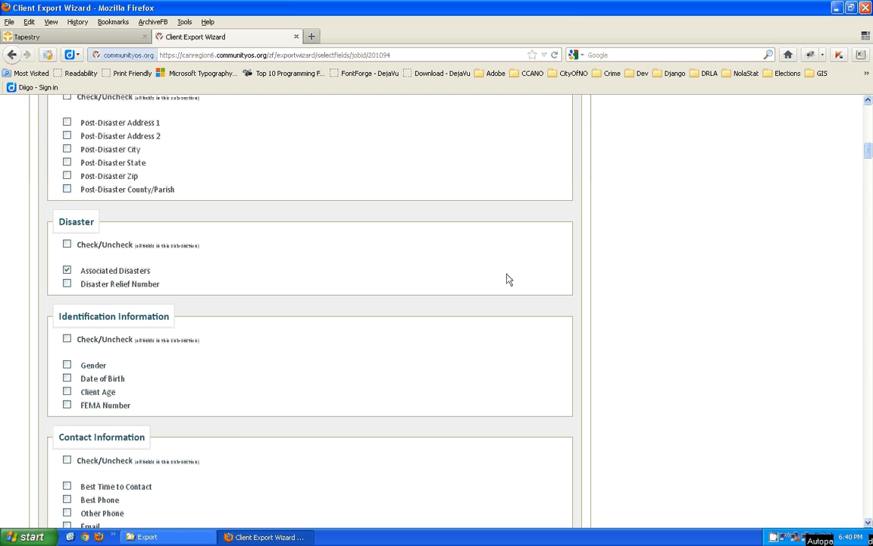
{"action": "left_click_drag", "start_coordinate": [869, 156], "coordinate": [870, 159]}
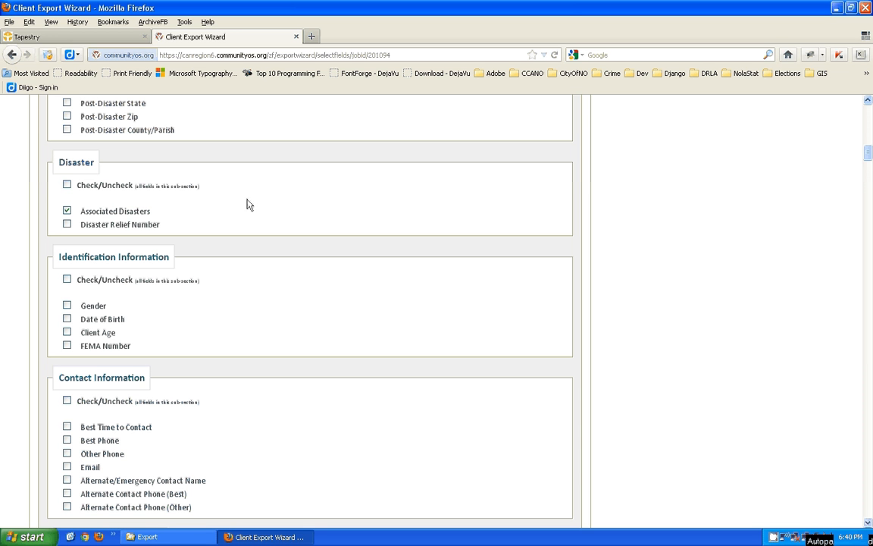
{"action": "left_click", "coordinate": [68, 211]}
{"action": "left_click", "coordinate": [67, 212]}
{"action": "left_click_drag", "start_coordinate": [869, 154], "coordinate": [870, 110]}
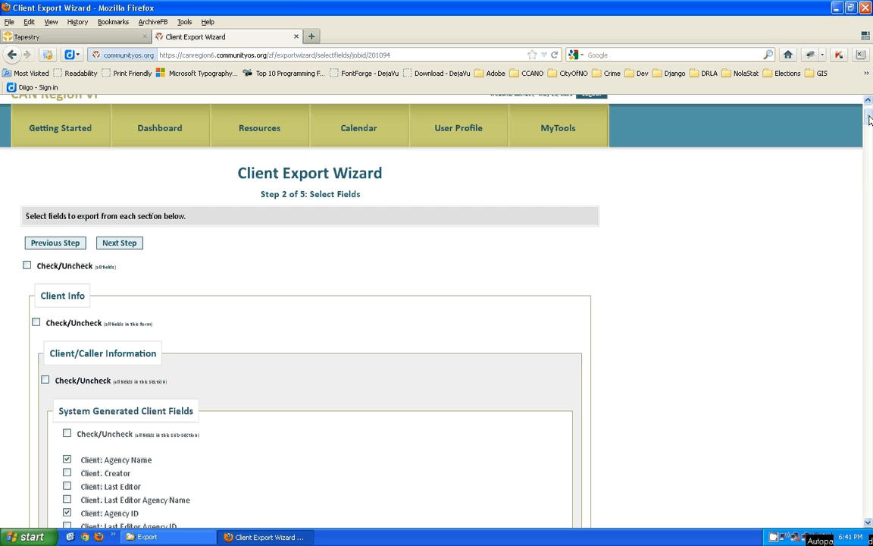
{"action": "left_click_drag", "start_coordinate": [870, 119], "coordinate": [870, 517]}
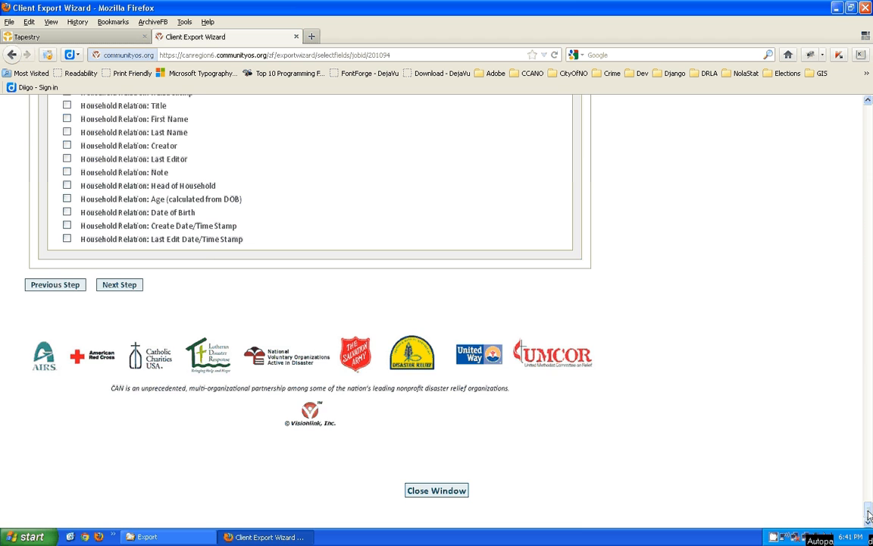
{"action": "left_click_drag", "start_coordinate": [871, 483], "coordinate": [871, 116]}
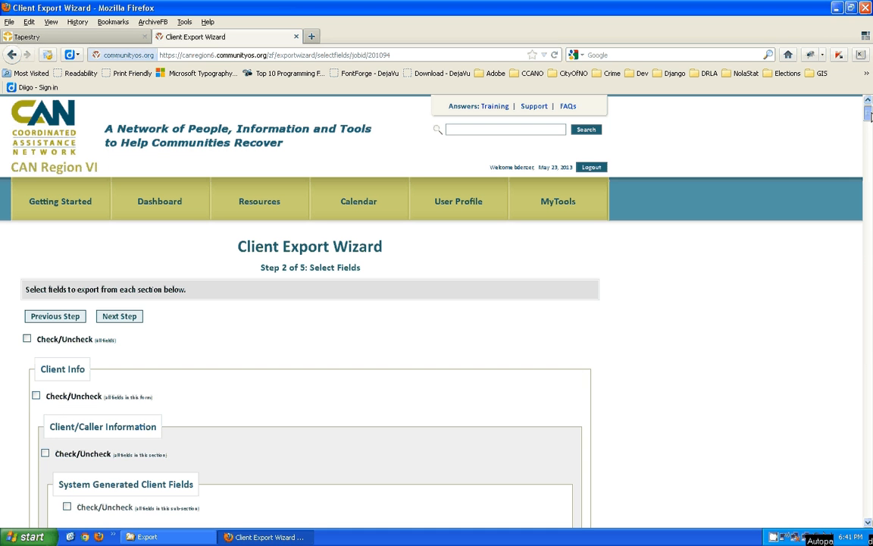
{"action": "left_click", "coordinate": [119, 317]}
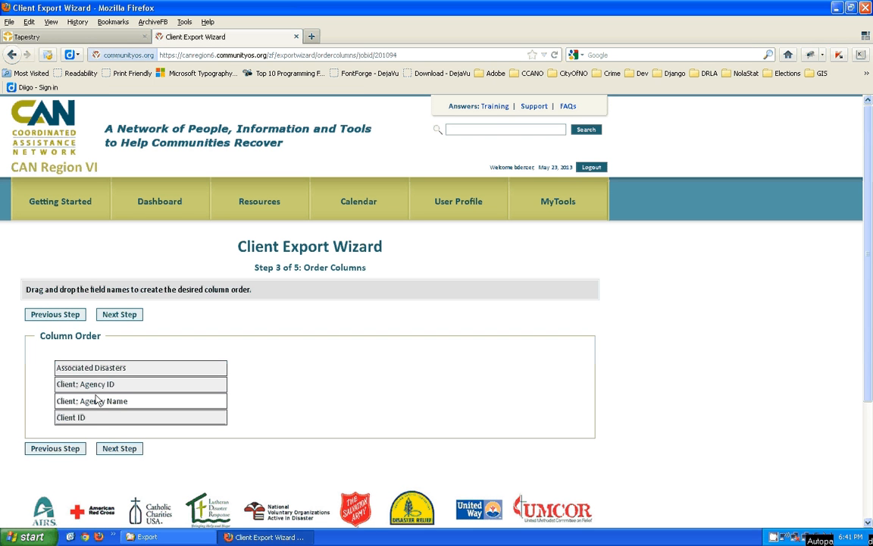
- Keep columns as Associated Disasters, Client: Agency ID, Client: Agency Name, Client ID, then go to criteria
{"action": "left_click_drag", "start_coordinate": [80, 406], "coordinate": [85, 376]}
{"action": "left_click_drag", "start_coordinate": [80, 417], "coordinate": [57, 376]}
{"action": "left_click_drag", "start_coordinate": [122, 404], "coordinate": [103, 372]}
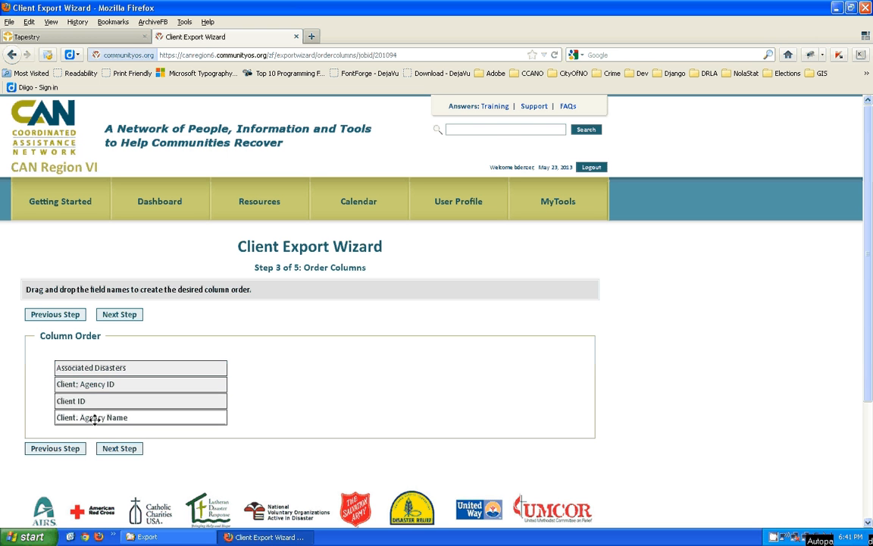
{"action": "left_click_drag", "start_coordinate": [92, 416], "coordinate": [93, 396]}
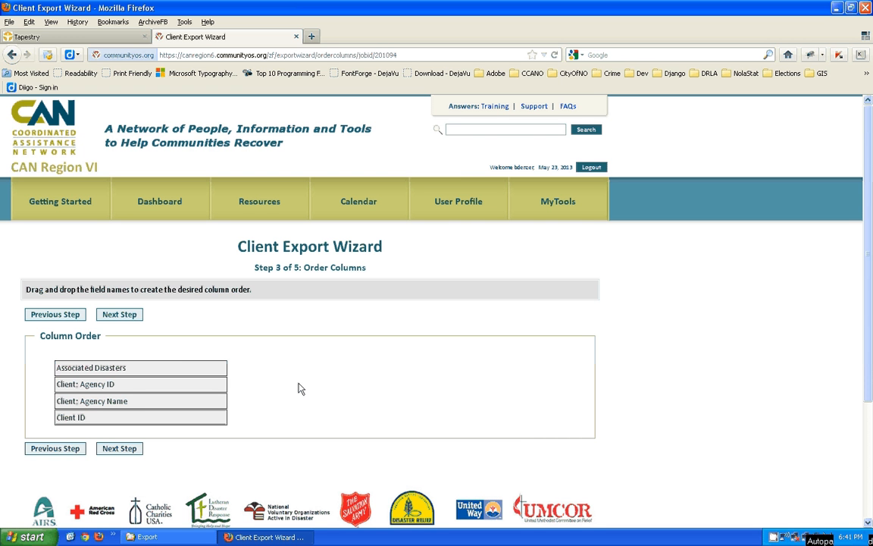
{"action": "left_click", "coordinate": [117, 449]}
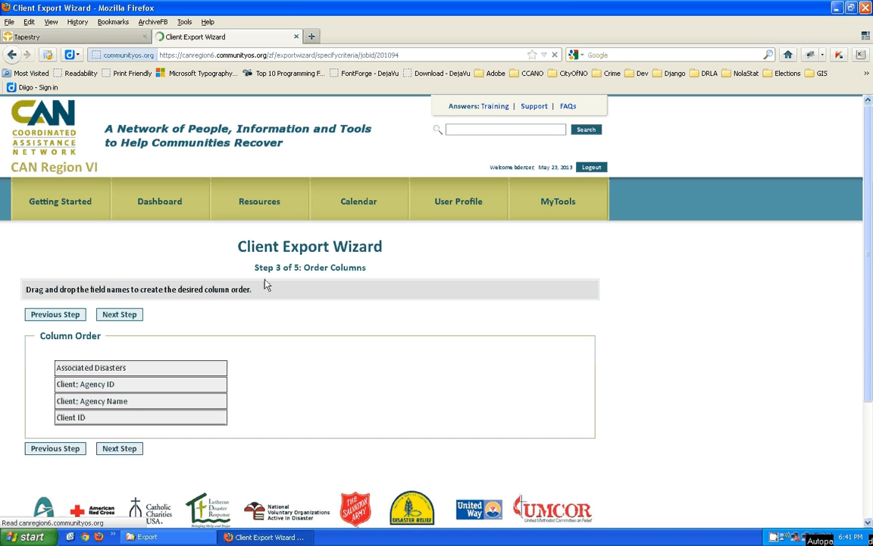
{"action": "left_click_drag", "start_coordinate": [255, 267], "coordinate": [371, 274]}
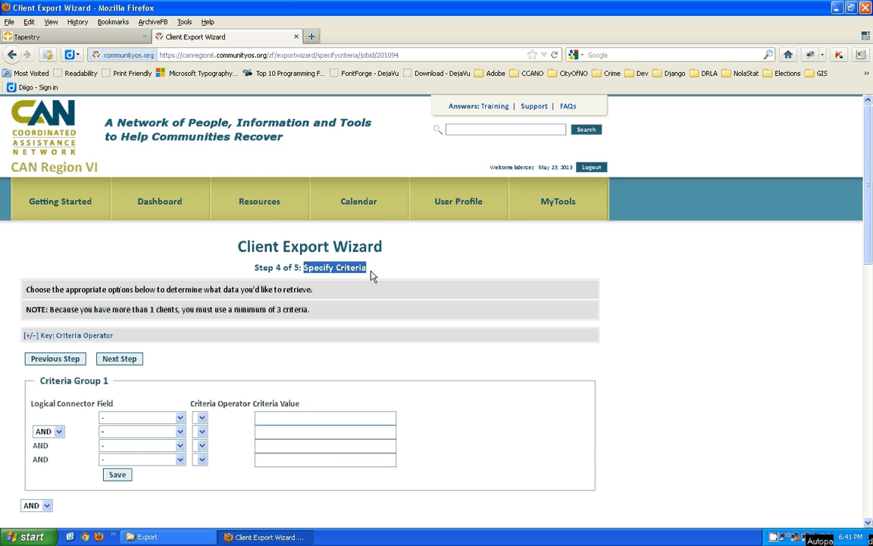
{"action": "left_click", "coordinate": [444, 294]}
{"action": "scroll", "coordinate": [869, 192], "scroll_direction": "down", "scroll_amount": 3}
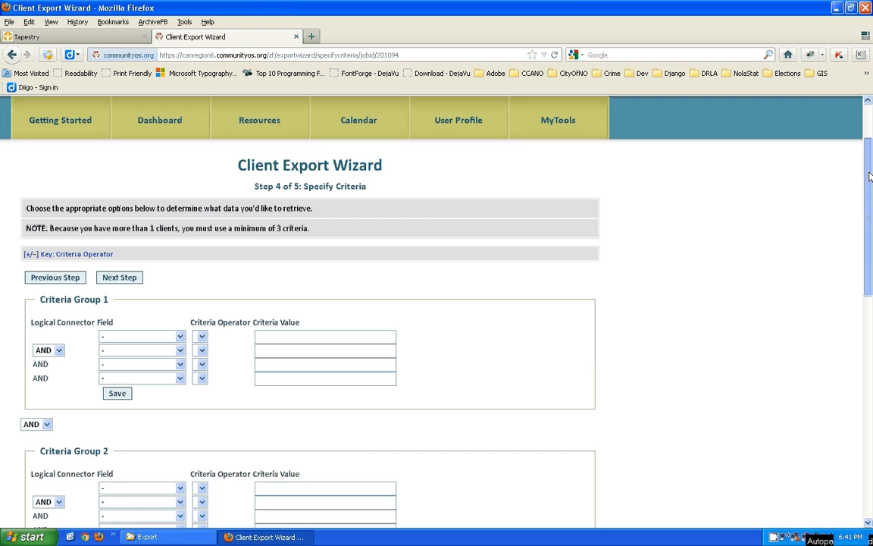
{"action": "left_click_drag", "start_coordinate": [869, 192], "coordinate": [871, 141]}
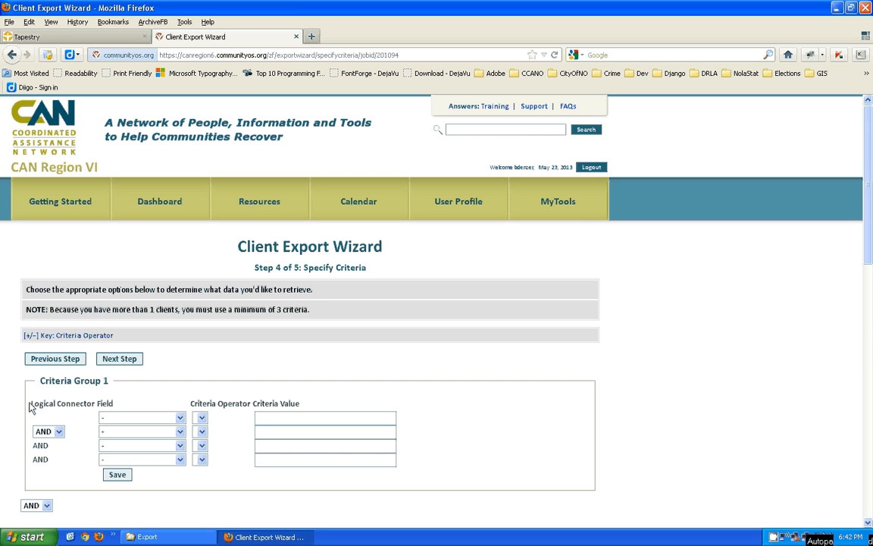
{"action": "left_click_drag", "start_coordinate": [30, 403], "coordinate": [94, 404]}
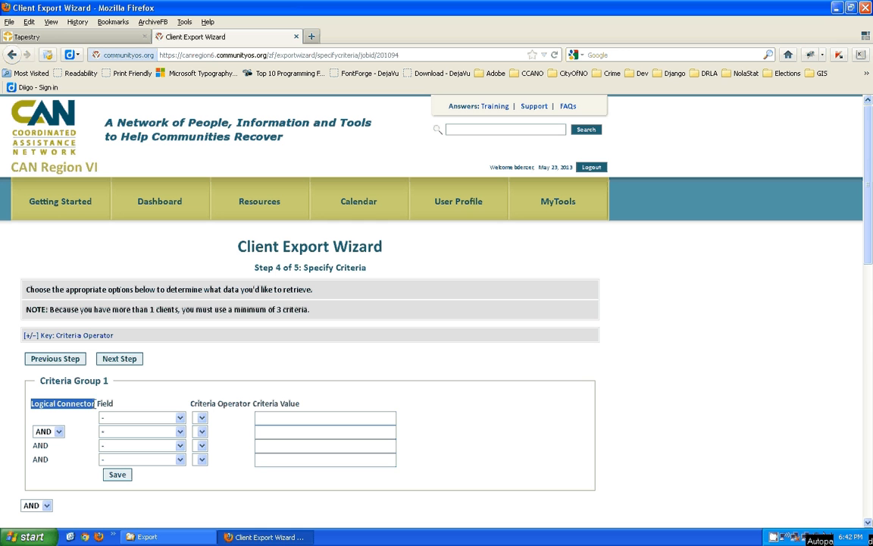
{"action": "left_click", "coordinate": [202, 417]}
{"action": "left_click", "coordinate": [204, 417]}
{"action": "left_click", "coordinate": [50, 310]}
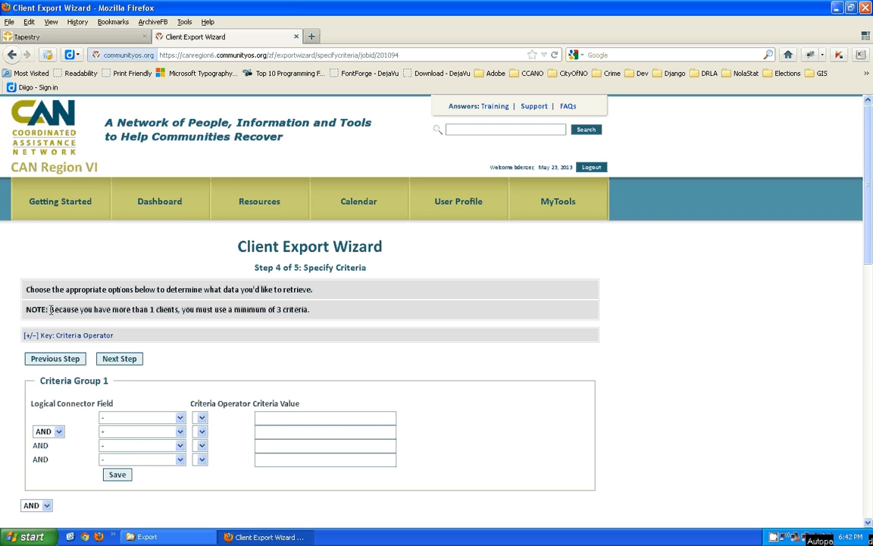
{"action": "left_click_drag", "start_coordinate": [50, 309], "coordinate": [178, 305]}
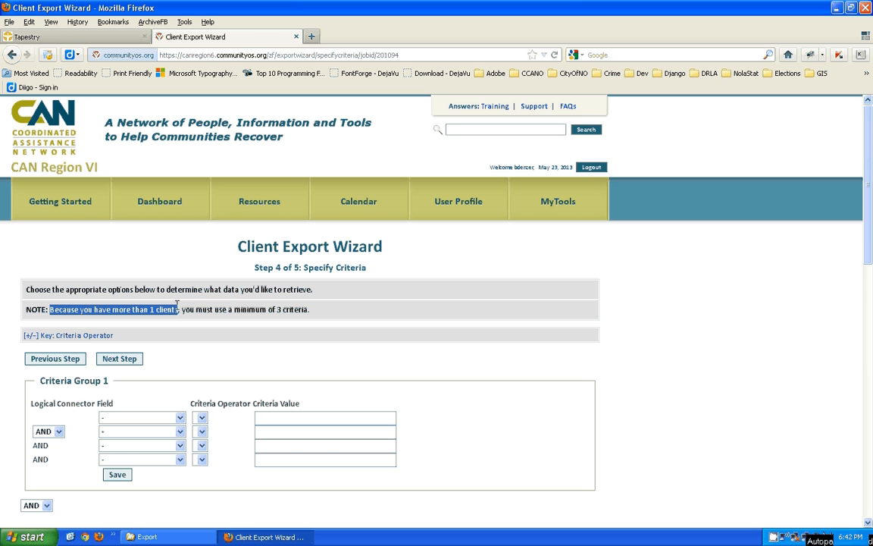
{"action": "left_click", "coordinate": [50, 309]}
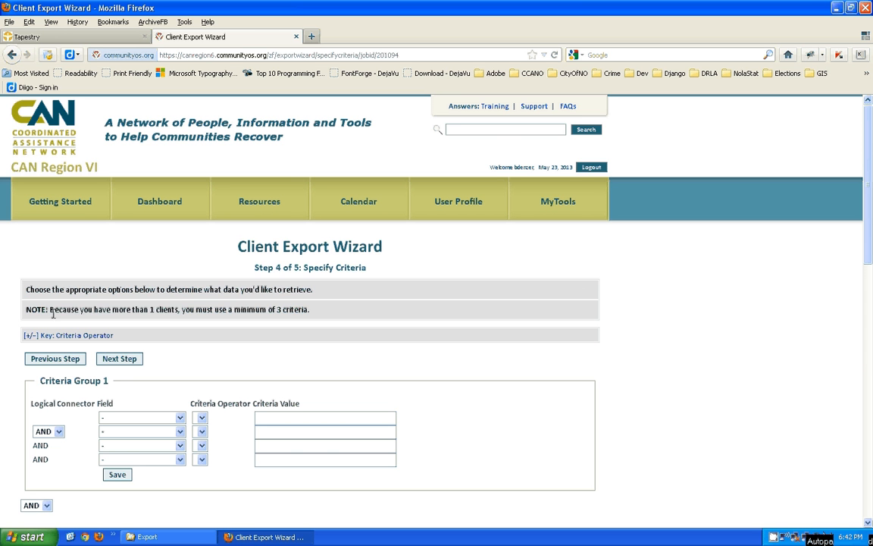
{"action": "left_click_drag", "start_coordinate": [50, 309], "coordinate": [309, 309]}
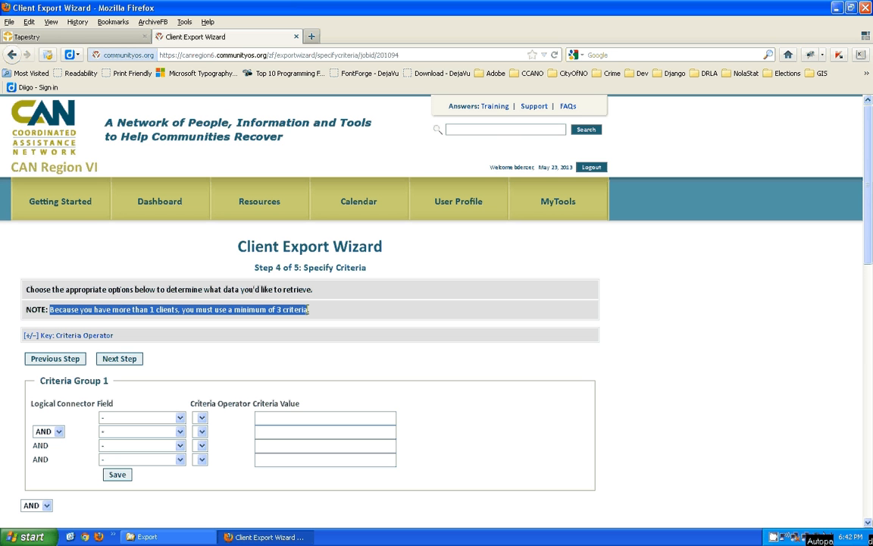
{"action": "left_click", "coordinate": [466, 309]}
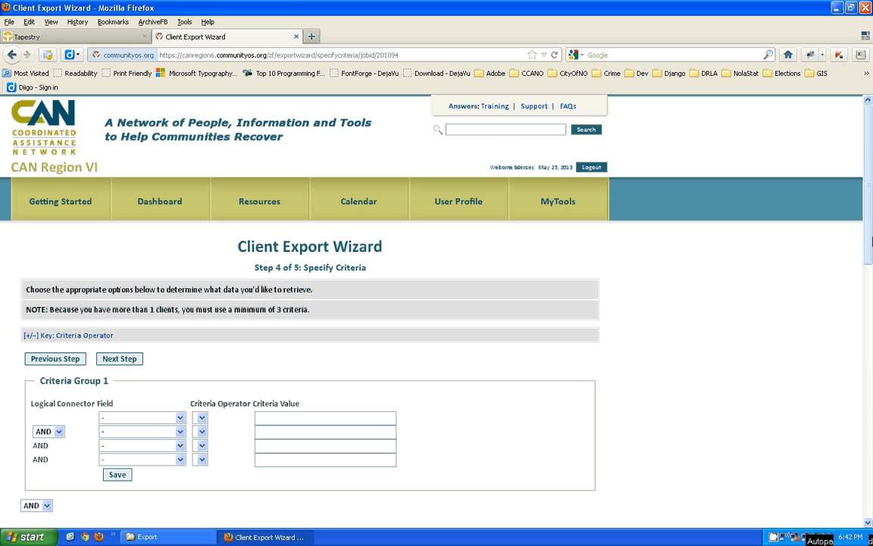
{"action": "left_click_drag", "start_coordinate": [869, 195], "coordinate": [870, 246]}
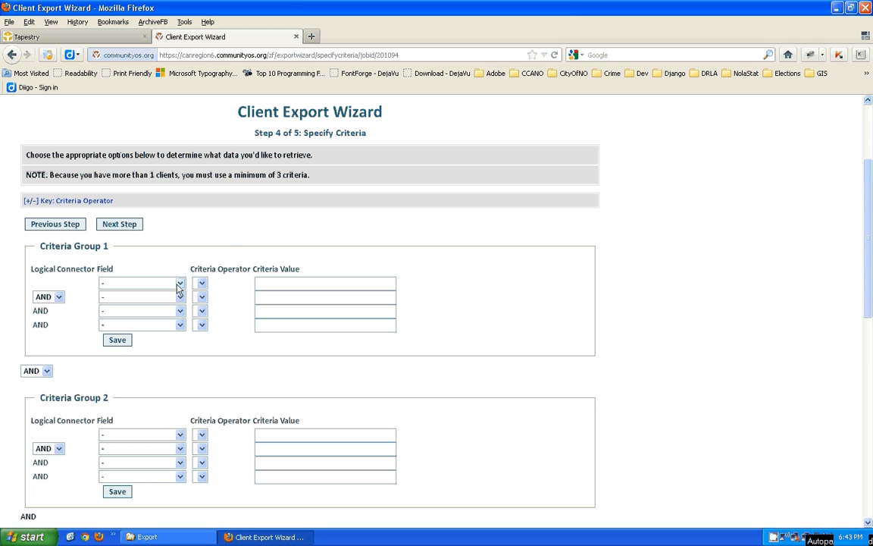
{"action": "left_click_drag", "start_coordinate": [42, 248], "coordinate": [115, 251]}
{"action": "left_click", "coordinate": [40, 247]}
{"action": "left_click_drag", "start_coordinate": [39, 247], "coordinate": [110, 247]}
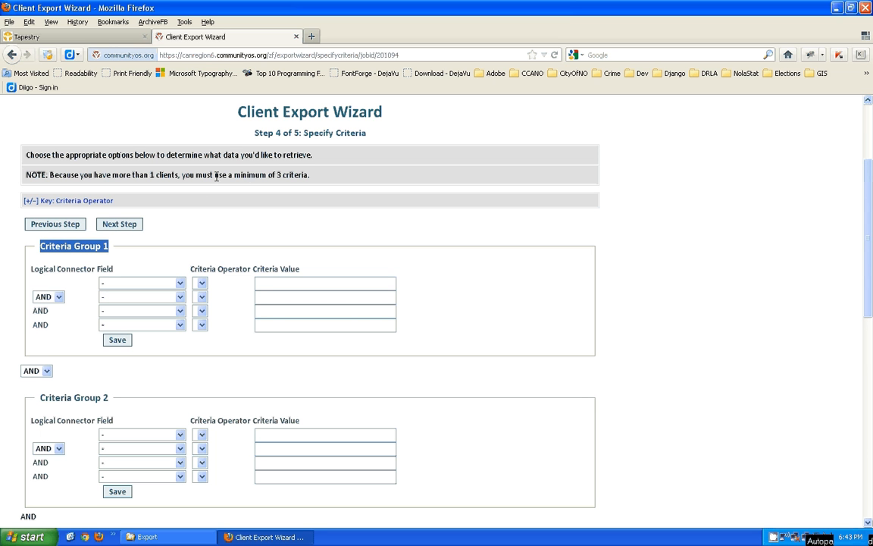
{"action": "left_click_drag", "start_coordinate": [216, 175], "coordinate": [308, 179]}
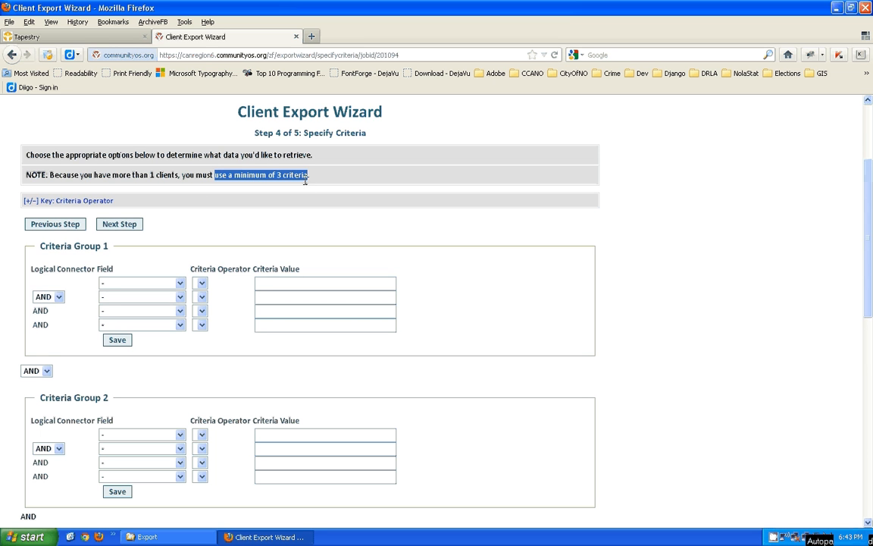
{"action": "left_click", "coordinate": [204, 190]}
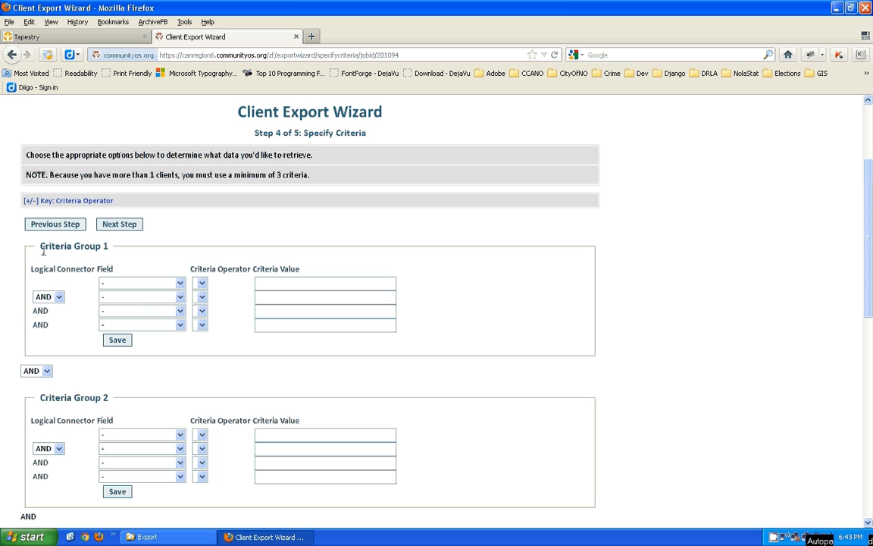
{"action": "left_click_drag", "start_coordinate": [40, 246], "coordinate": [112, 249]}
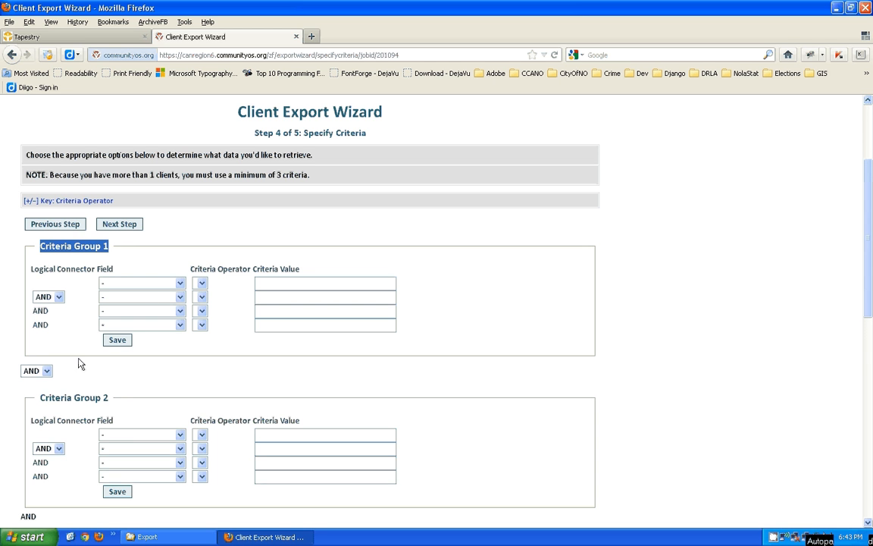
{"action": "left_click_drag", "start_coordinate": [39, 397], "coordinate": [111, 403]}
{"action": "left_click_drag", "start_coordinate": [870, 252], "coordinate": [870, 365]}
{"action": "left_click_drag", "start_coordinate": [39, 248], "coordinate": [110, 255]}
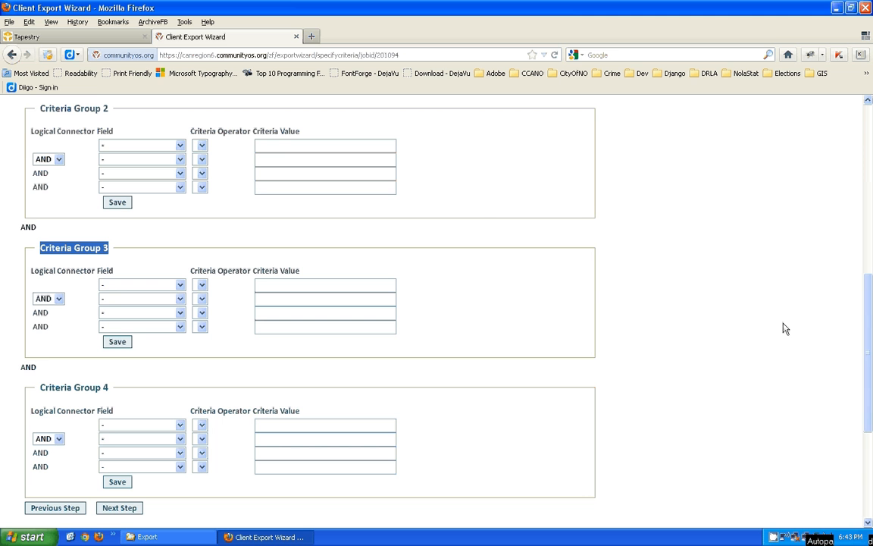
{"action": "scroll", "coordinate": [781, 250], "scroll_direction": "up", "scroll_amount": 5}
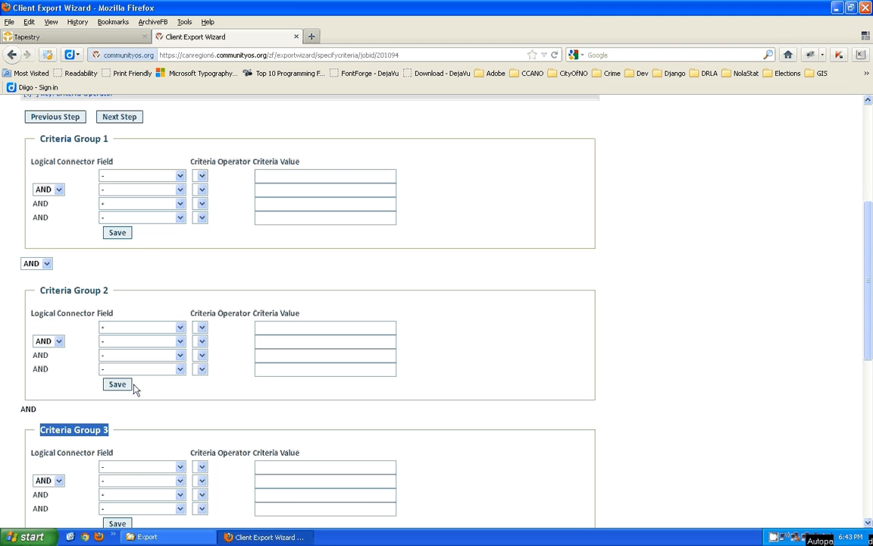
{"action": "left_click", "coordinate": [179, 176]}
{"action": "left_click", "coordinate": [179, 177]}
{"action": "left_click", "coordinate": [179, 190]}
{"action": "left_click", "coordinate": [178, 190]}
{"action": "left_click", "coordinate": [201, 132]}
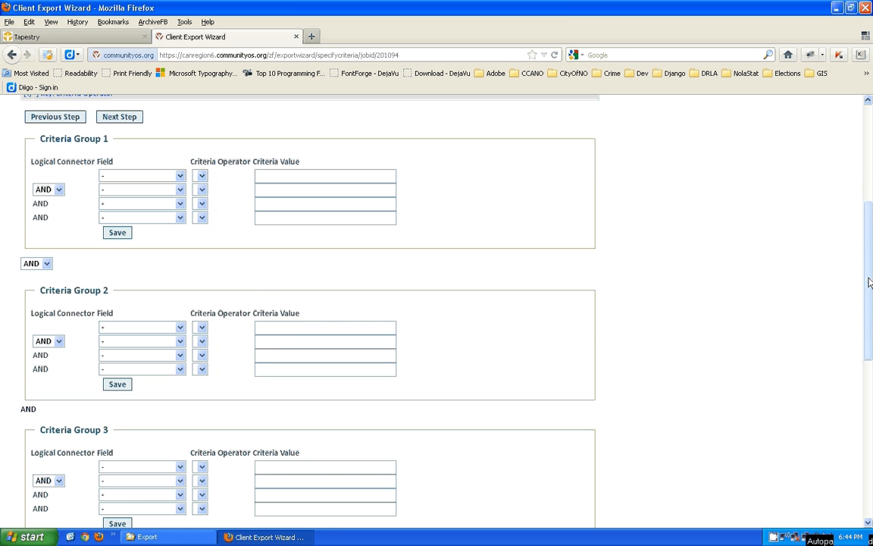
{"action": "left_click_drag", "start_coordinate": [870, 282], "coordinate": [869, 245]}
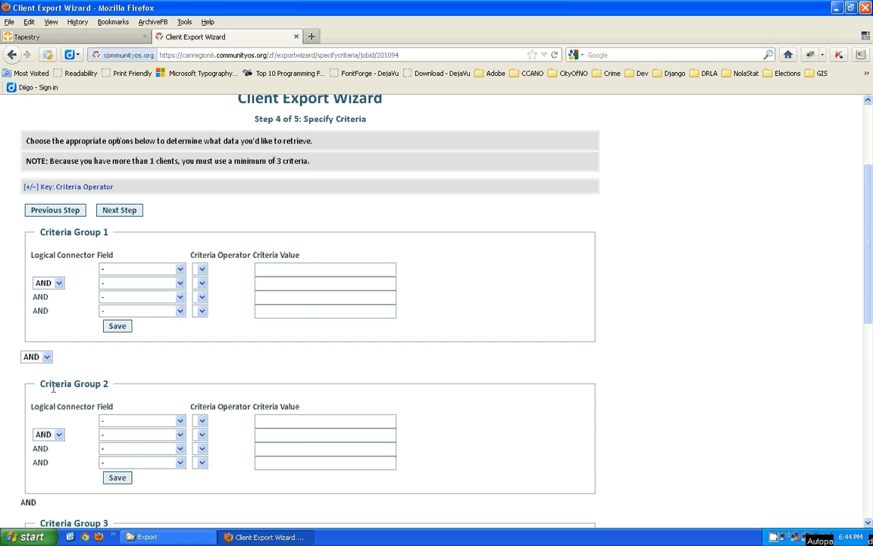
{"action": "left_click", "coordinate": [46, 358]}
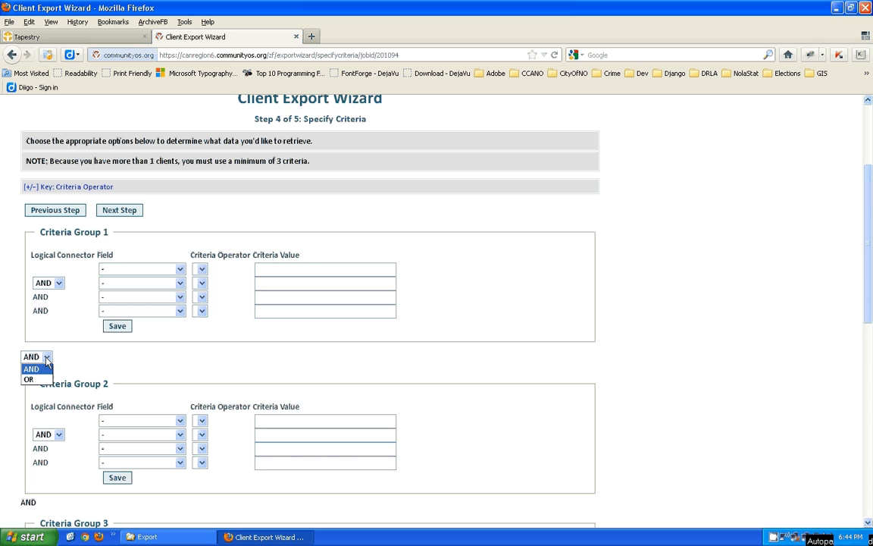
{"action": "left_click", "coordinate": [46, 358]}
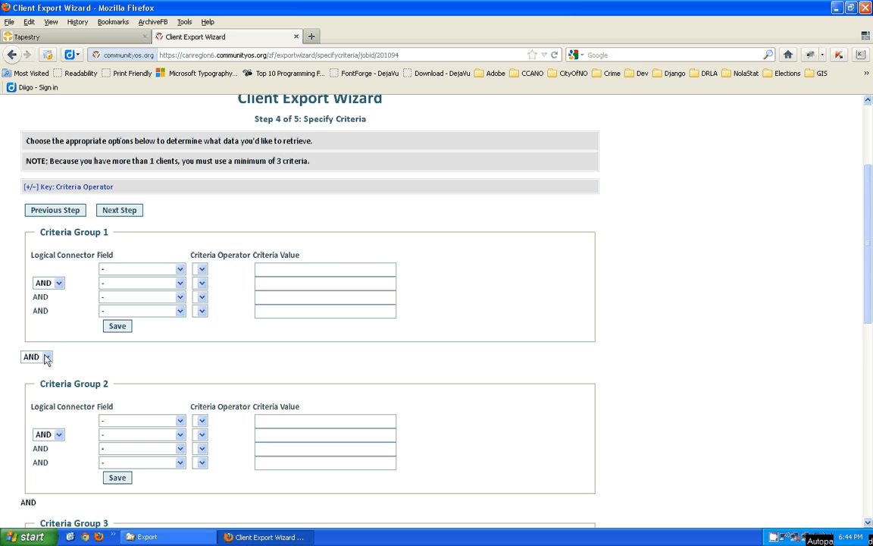
{"action": "left_click", "coordinate": [46, 358]}
{"action": "left_click", "coordinate": [46, 357]}
{"action": "left_click", "coordinate": [46, 357]}
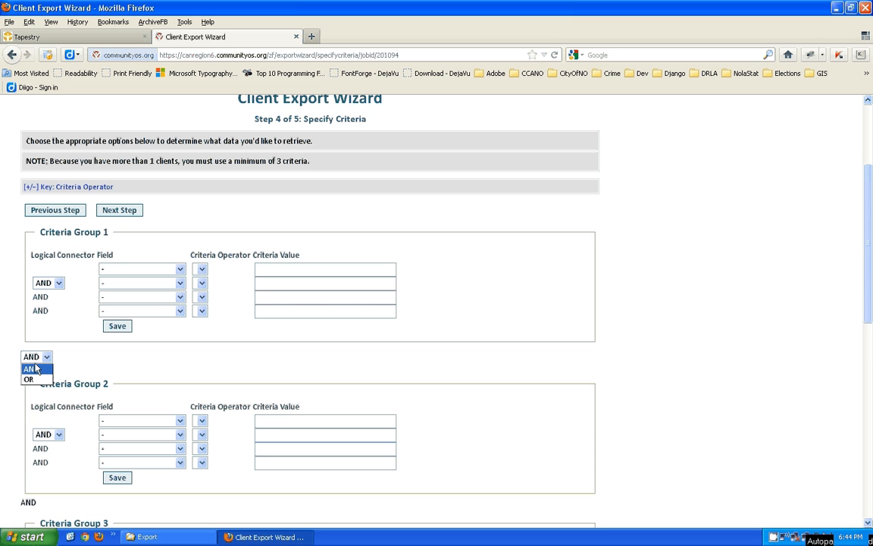
{"action": "left_click", "coordinate": [66, 358]}
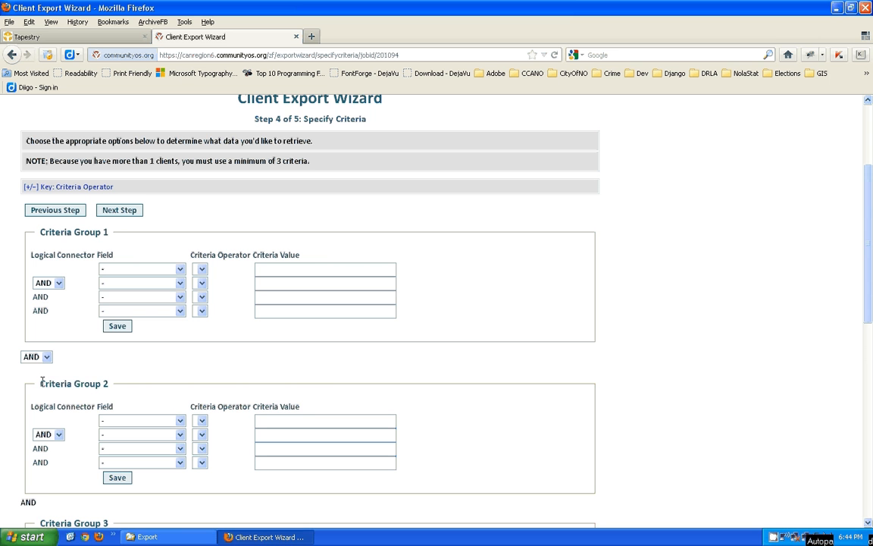
{"action": "left_click_drag", "start_coordinate": [42, 382], "coordinate": [101, 383]}
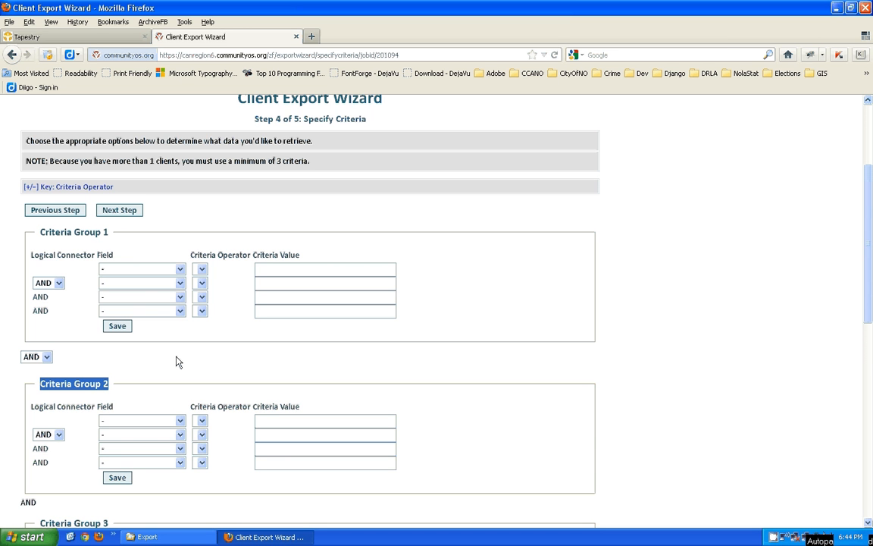
- Set the first criterion's field to Associated Disasters with the equals operator
{"action": "left_click", "coordinate": [180, 271]}
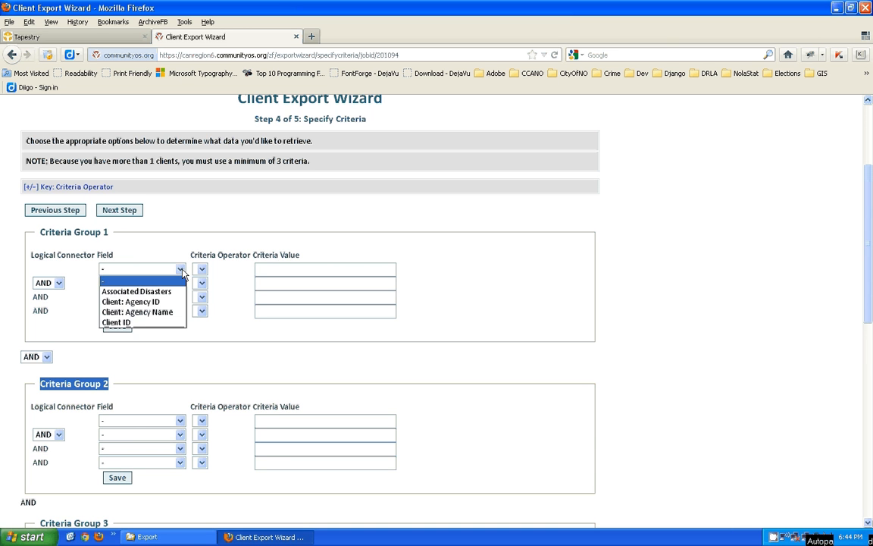
{"action": "left_click", "coordinate": [146, 294]}
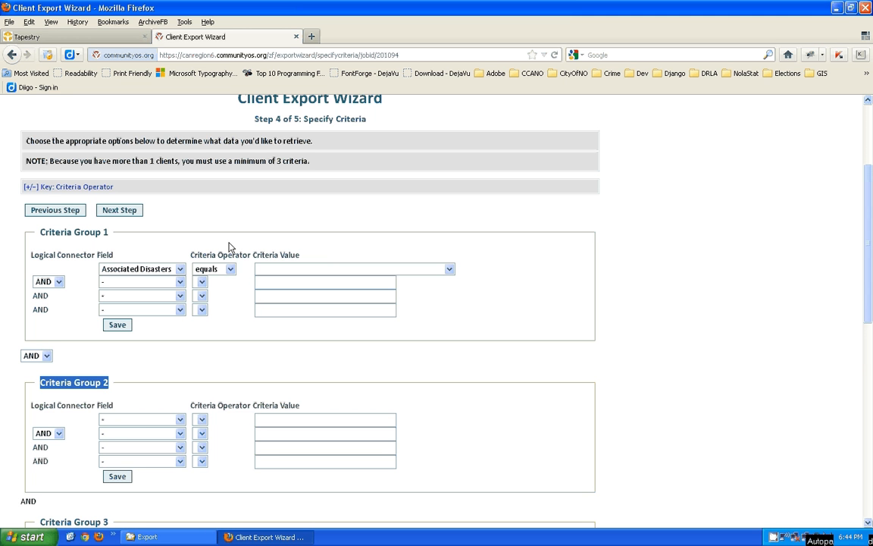
{"action": "left_click", "coordinate": [180, 268]}
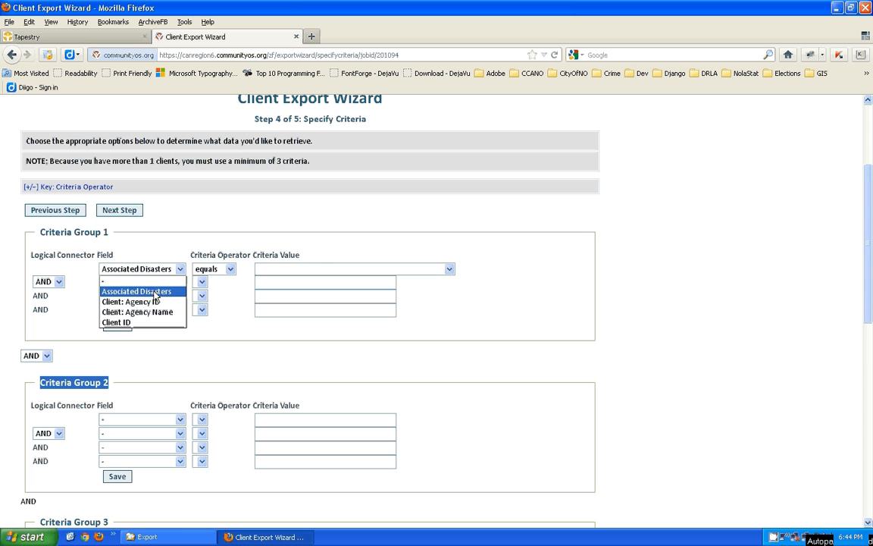
{"action": "left_click", "coordinate": [154, 294]}
{"action": "left_click", "coordinate": [231, 269]}
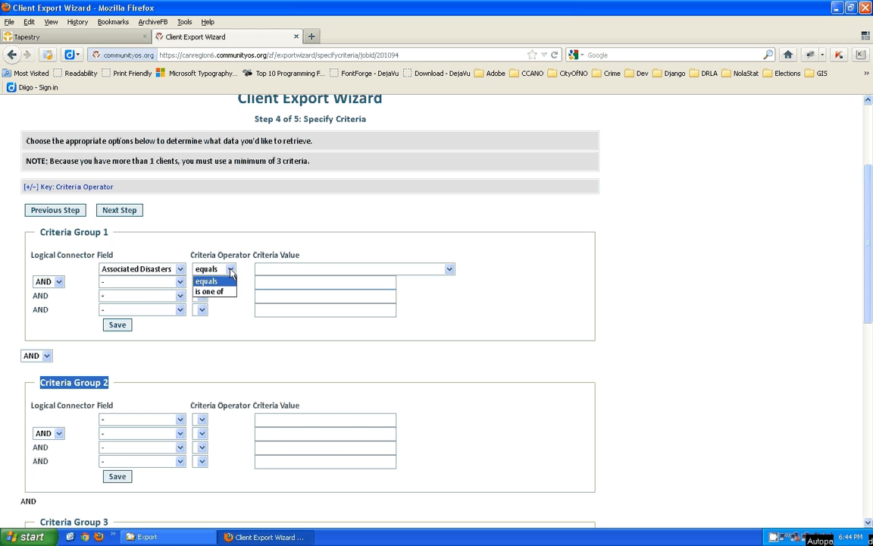
{"action": "left_click", "coordinate": [231, 271]}
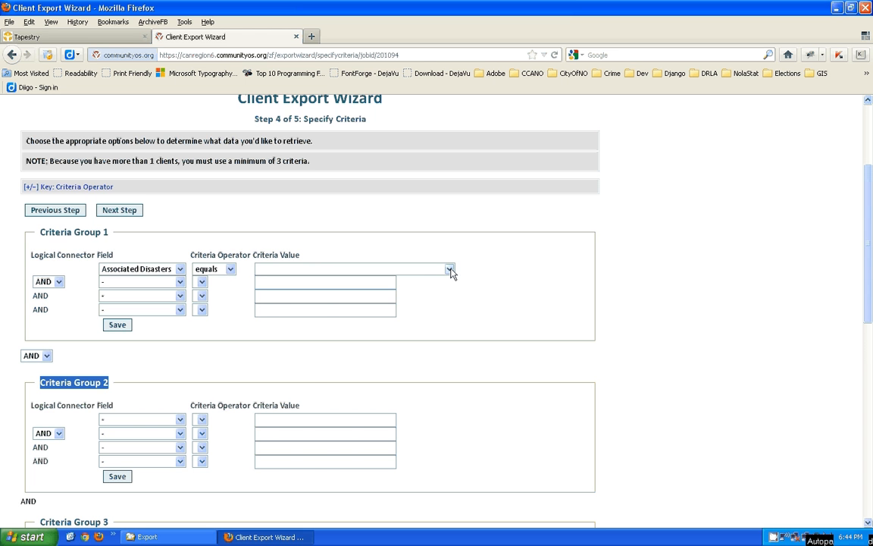
- Pick LA Hurricane Isaac (08/2012) as the first criterion's value
{"action": "left_click", "coordinate": [449, 270]}
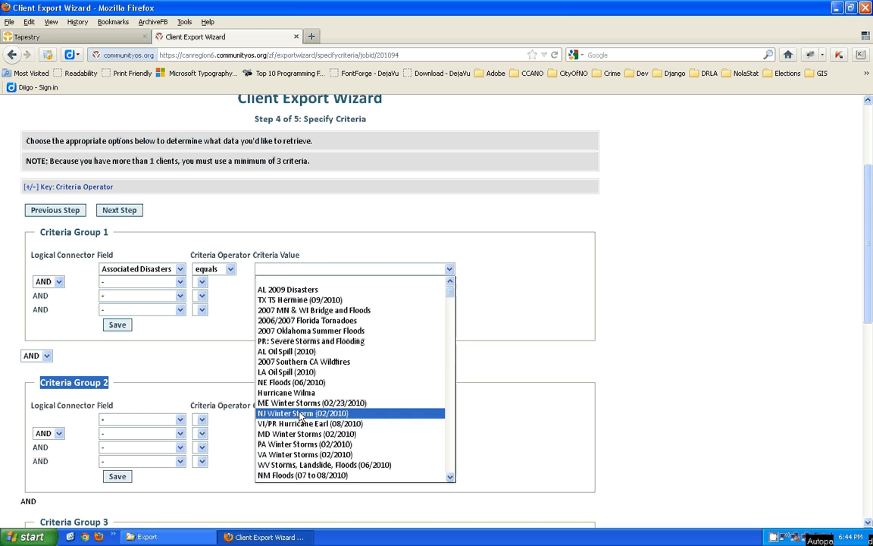
{"action": "mouse_move", "coordinate": [450, 291]}
{"action": "left_mouse_down"}
{"action": "mouse_move", "coordinate": [450, 442]}
{"action": "mouse_move", "coordinate": [464, 282]}
{"action": "left_mouse_up"}
{"action": "left_click", "coordinate": [318, 267]}
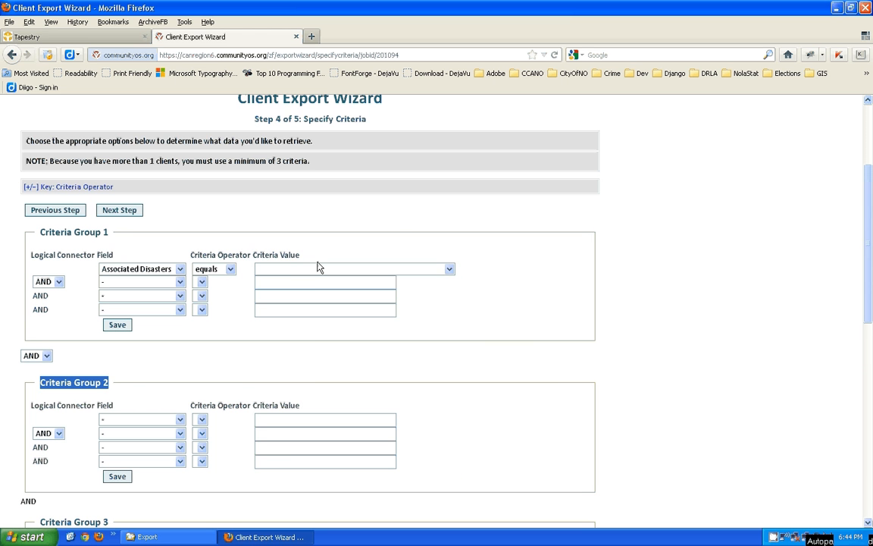
{"action": "left_click", "coordinate": [310, 272]}
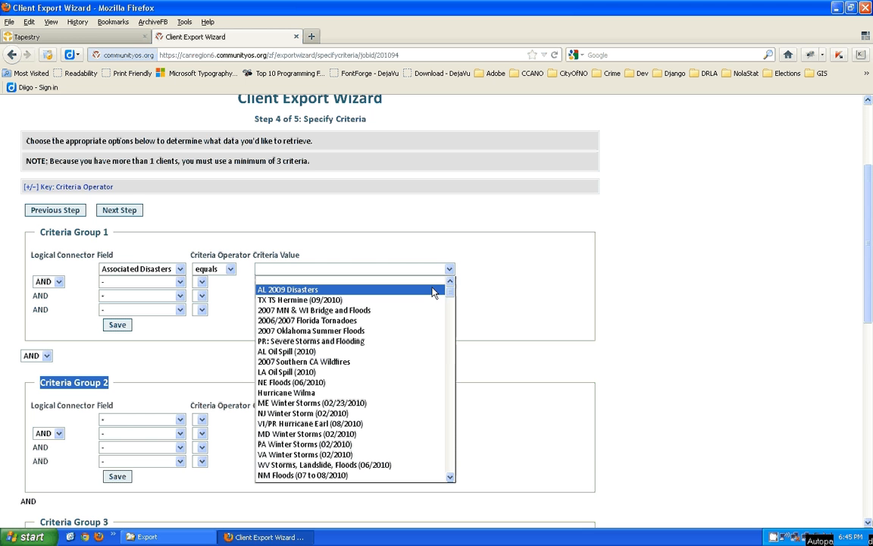
{"action": "mouse_move", "coordinate": [452, 295]}
{"action": "left_mouse_down"}
{"action": "mouse_move", "coordinate": [450, 388]}
{"action": "mouse_move", "coordinate": [451, 287]}
{"action": "left_mouse_up"}
{"action": "left_click", "coordinate": [351, 211]}
{"action": "left_click", "coordinate": [326, 270]}
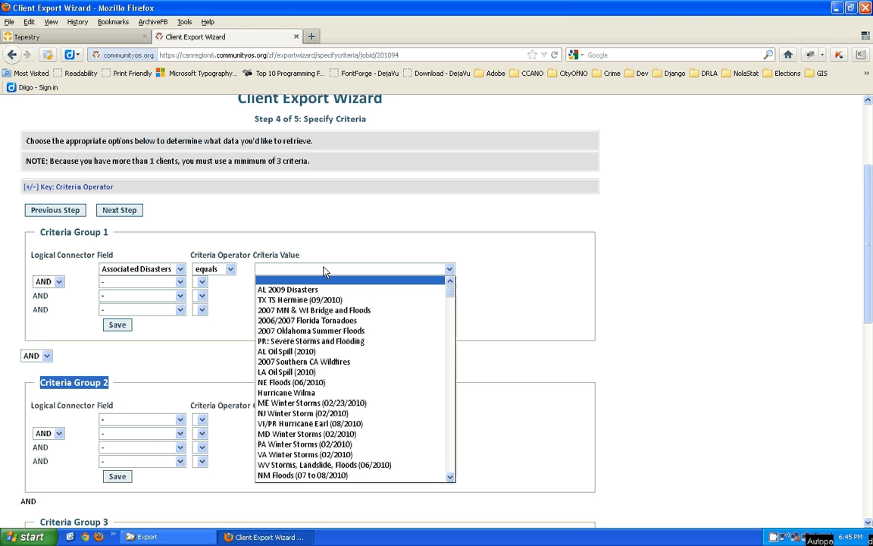
{"action": "key", "text": "l"}
{"action": "key", "text": "l"}
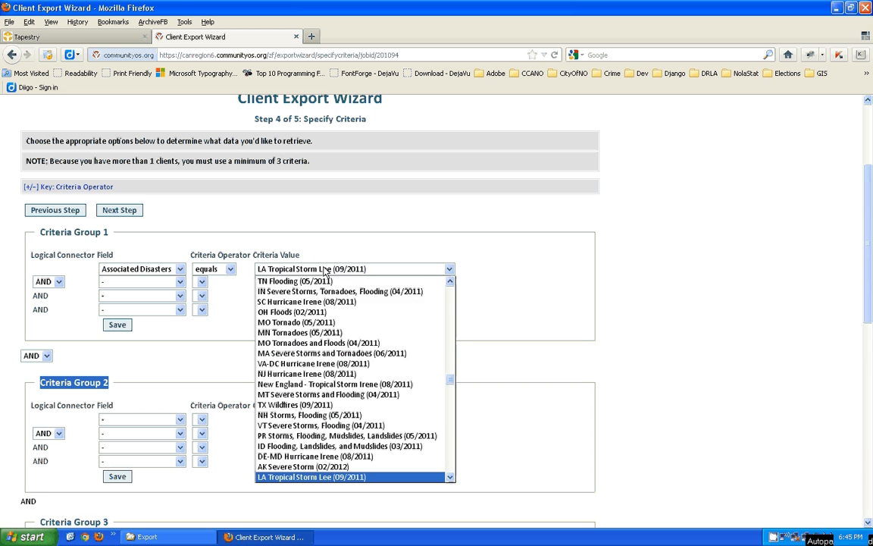
{"action": "key", "text": "l"}
{"action": "key", "text": "l"}
{"action": "key", "text": "l"}
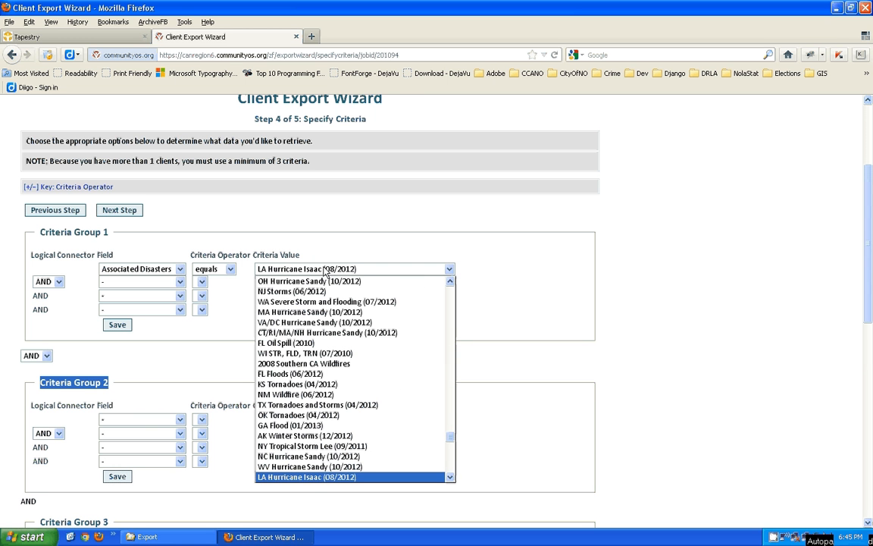
{"action": "left_click", "coordinate": [311, 478]}
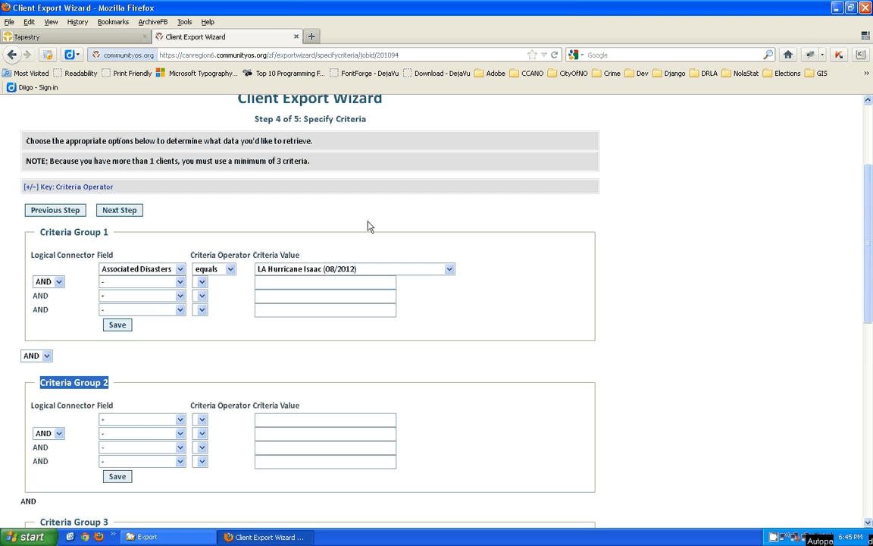
- Set row 2 to Associated Disasters equals LA Hurricane Isaac (08/2012)
{"action": "left_click", "coordinate": [180, 282]}
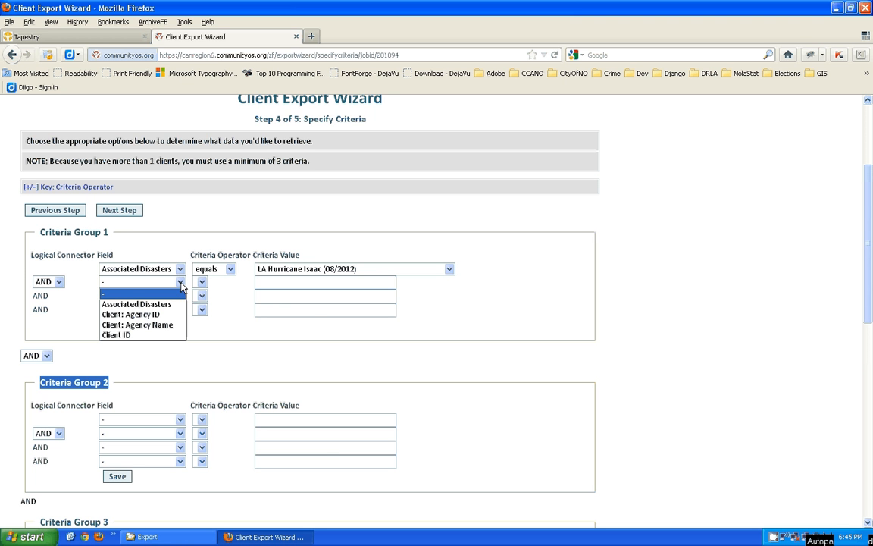
{"action": "left_click", "coordinate": [157, 306]}
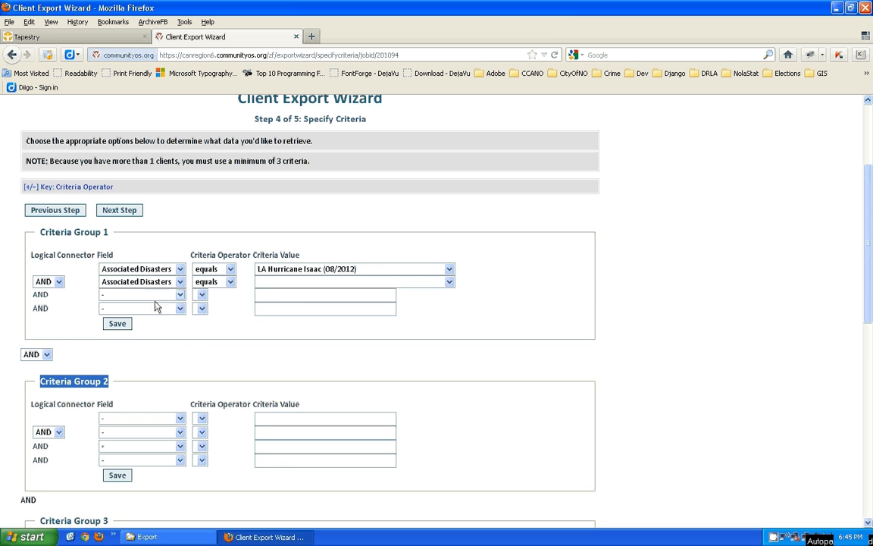
{"action": "left_click", "coordinate": [299, 283]}
{"action": "key", "text": "l"}
{"action": "key", "text": "l"}
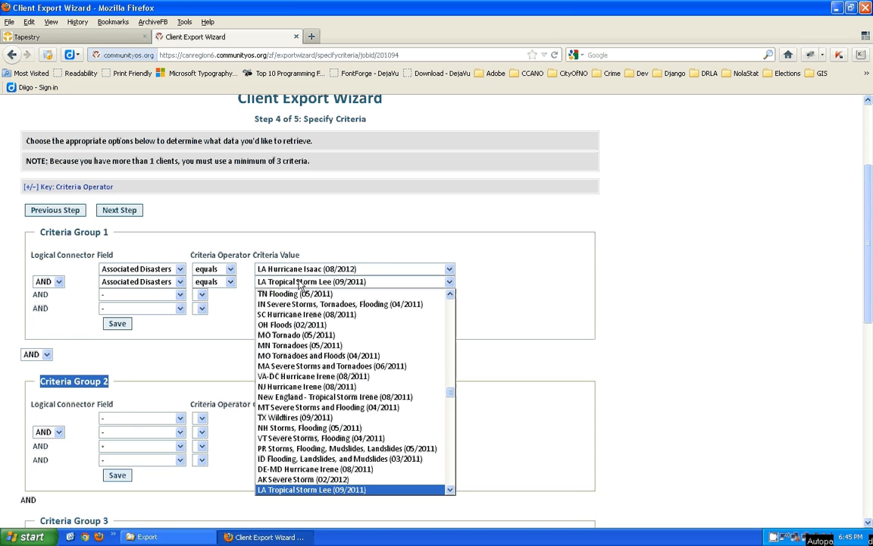
{"action": "key", "text": "l"}
{"action": "key", "text": "l"}
{"action": "key", "text": "Tab"}
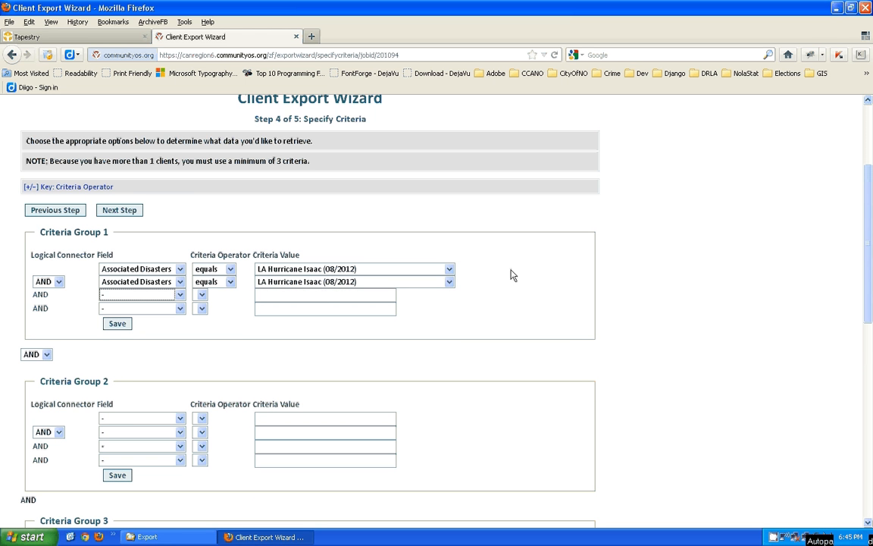
{"action": "left_click", "coordinate": [175, 285]}
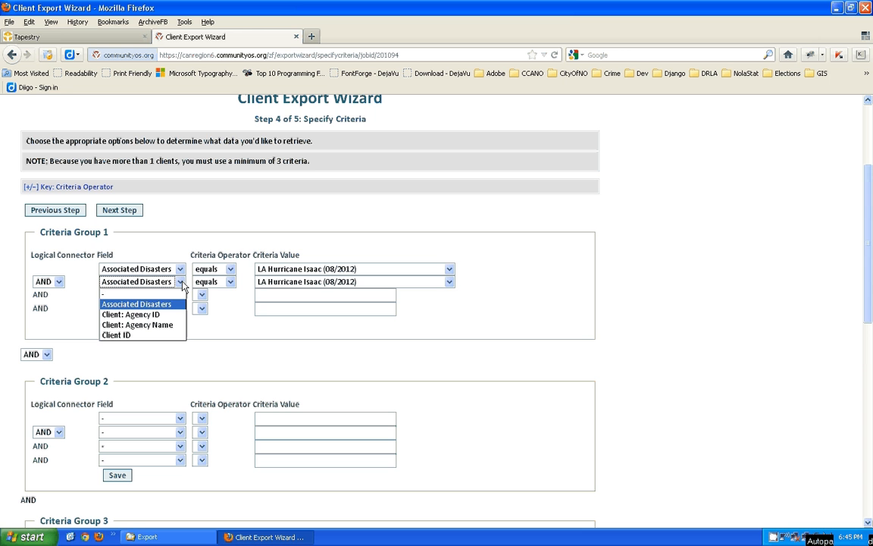
- Choose Client: Agency ID for row 2 of Criteria Group 1 and try a value of 383183
{"action": "left_click", "coordinate": [137, 318]}
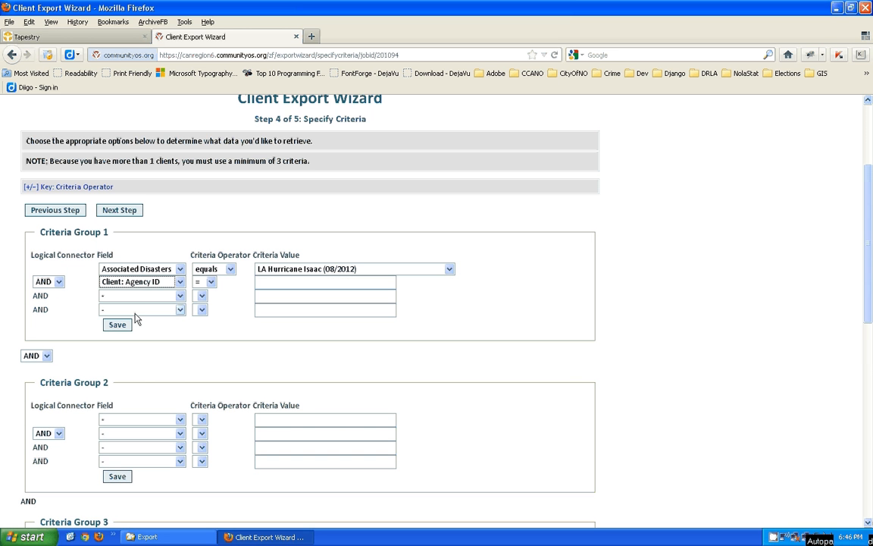
{"action": "left_click", "coordinate": [213, 283]}
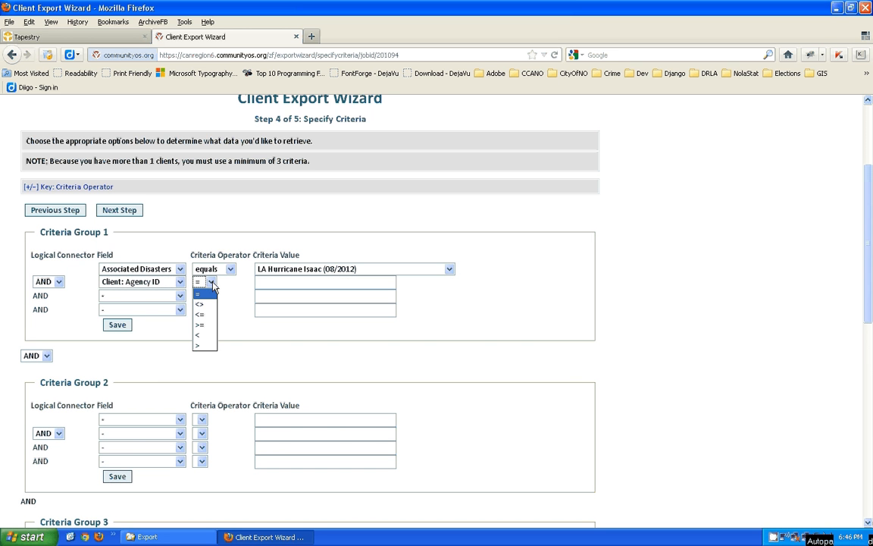
{"action": "left_click", "coordinate": [212, 283]}
{"action": "left_click", "coordinate": [213, 283]}
{"action": "left_click", "coordinate": [227, 293]}
{"action": "left_click", "coordinate": [266, 281]}
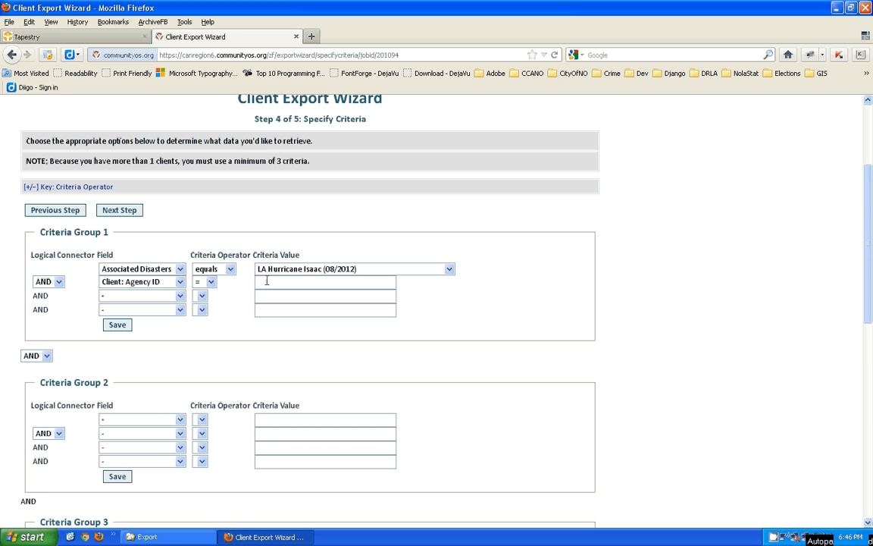
{"action": "type", "text": "383183"}
- Set the Agency ID comparison to >= and its criteria value to 0
{"action": "left_click", "coordinate": [212, 282]}
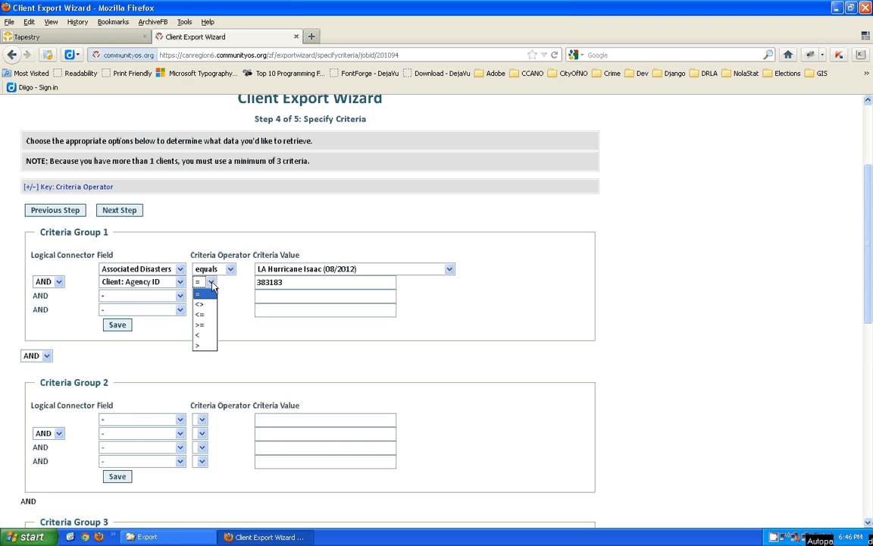
{"action": "left_click", "coordinate": [203, 326]}
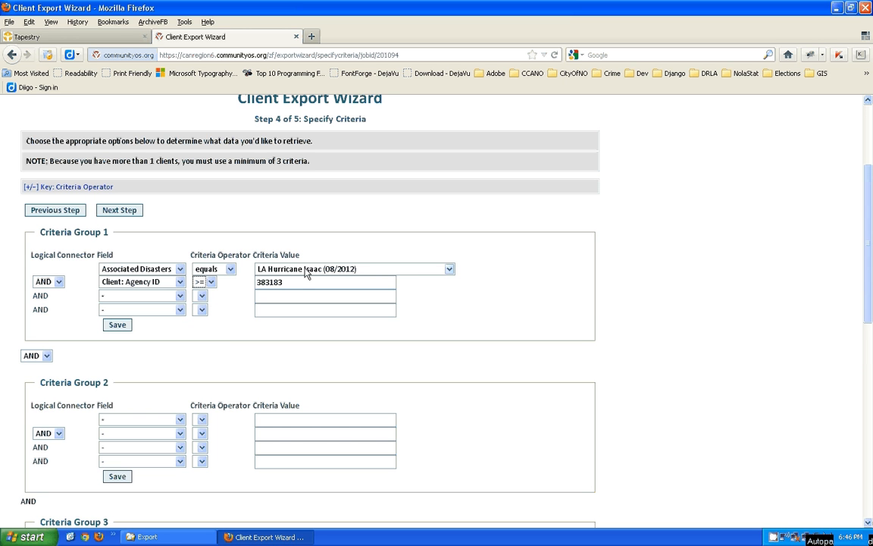
{"action": "left_click_drag", "start_coordinate": [300, 281], "coordinate": [203, 282]}
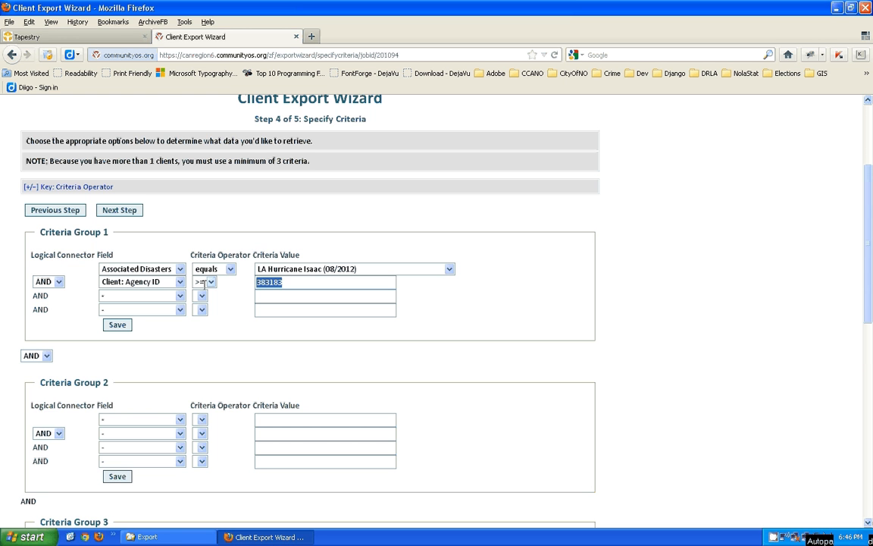
{"action": "type", "text": "0"}
{"action": "key", "text": "Tab"}
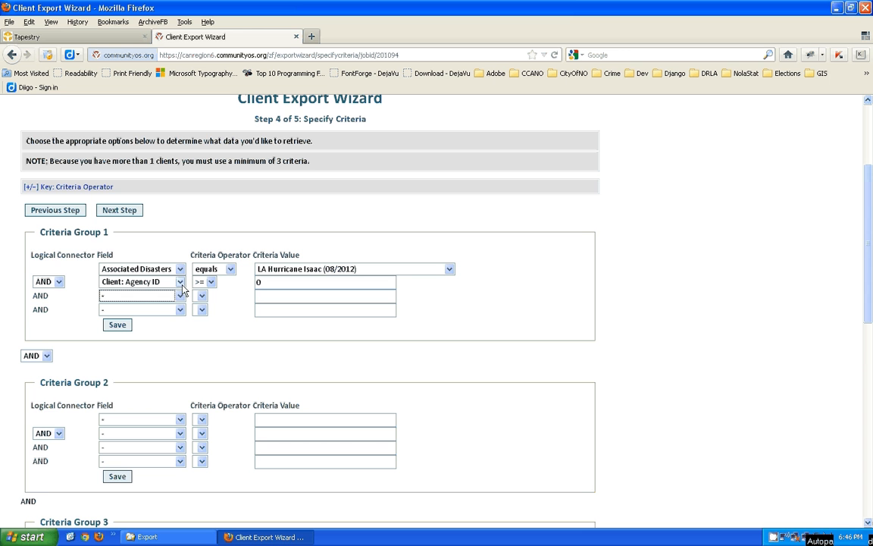
{"action": "double_click", "coordinate": [262, 282]}
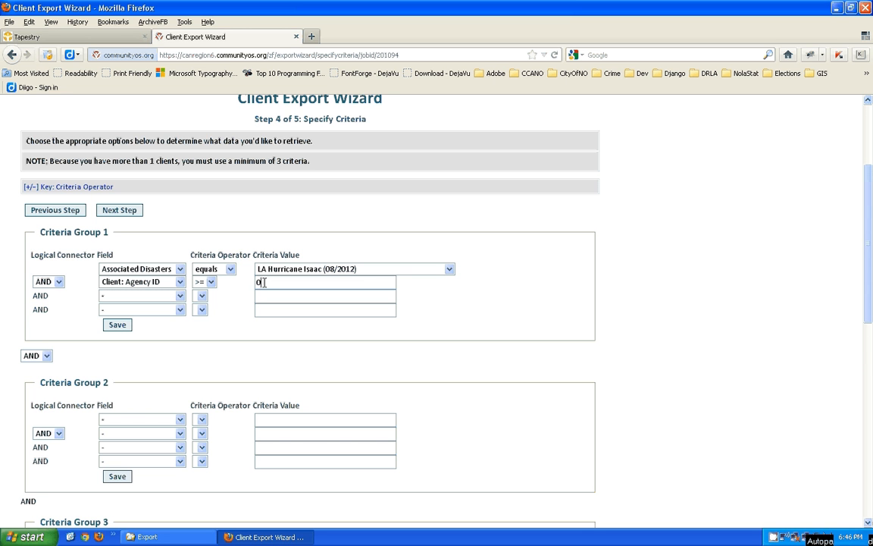
{"action": "left_click_drag", "start_coordinate": [267, 283], "coordinate": [230, 288]}
{"action": "left_click", "coordinate": [271, 284]}
{"action": "type", "text": "300000"}
{"action": "key", "text": "ctrl+a"}
{"action": "type", "text": "0"}
{"action": "left_click", "coordinate": [233, 289]}
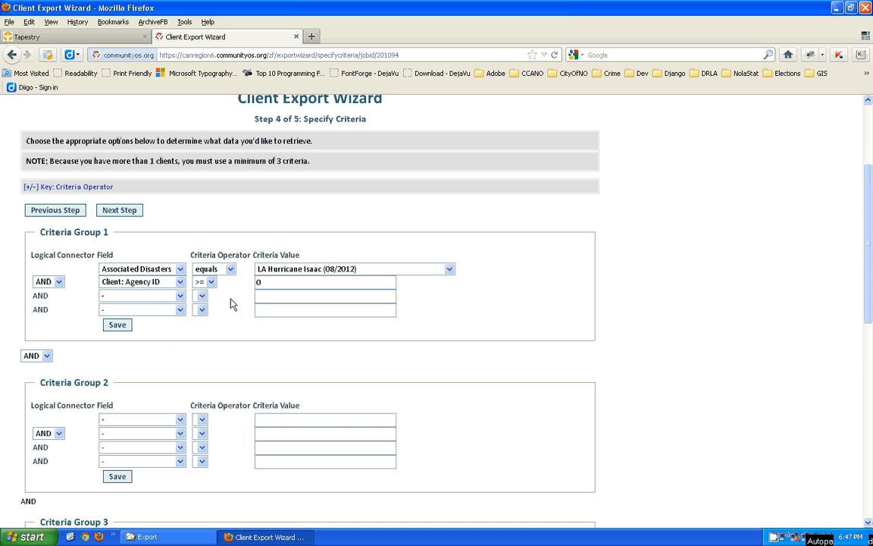
{"action": "left_click", "coordinate": [180, 298]}
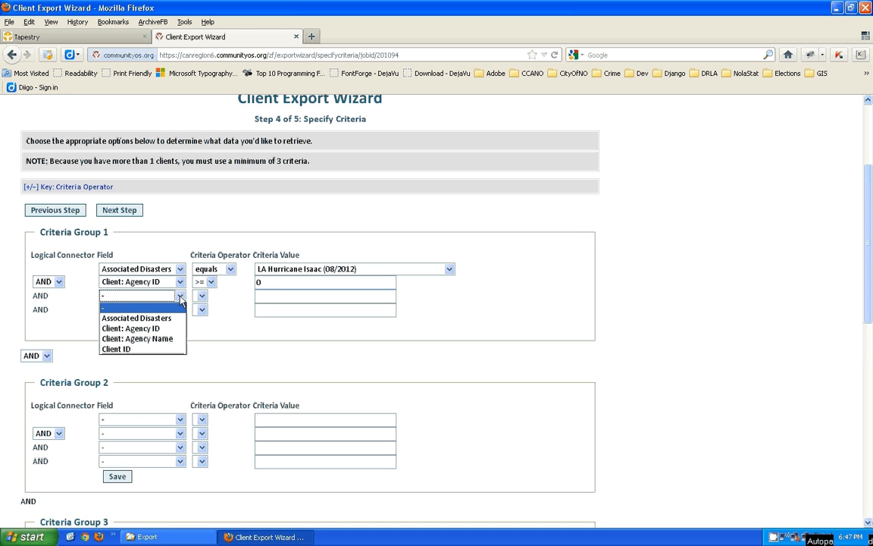
- Try row 3 as Client: Agency Name equal to 'HIRC CCANO'
{"action": "left_click", "coordinate": [157, 338]}
{"action": "left_click", "coordinate": [242, 296]}
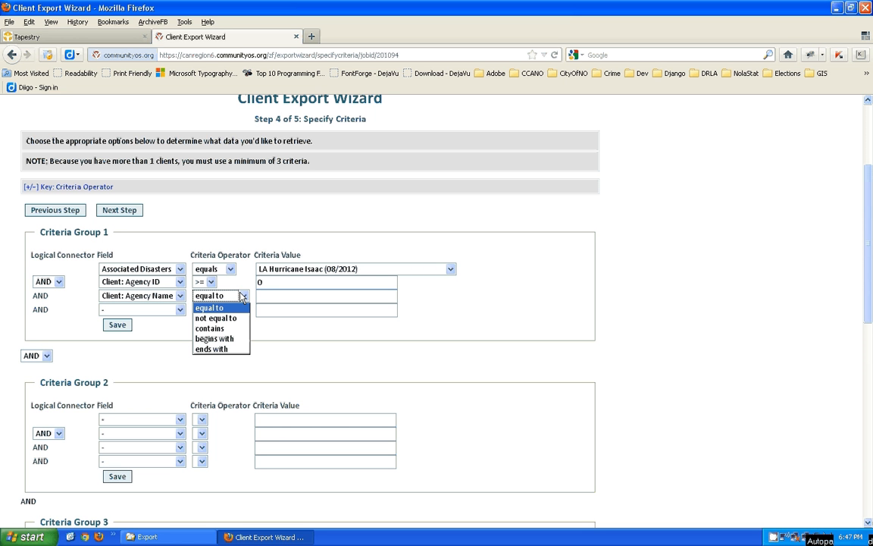
{"action": "left_click", "coordinate": [242, 296]}
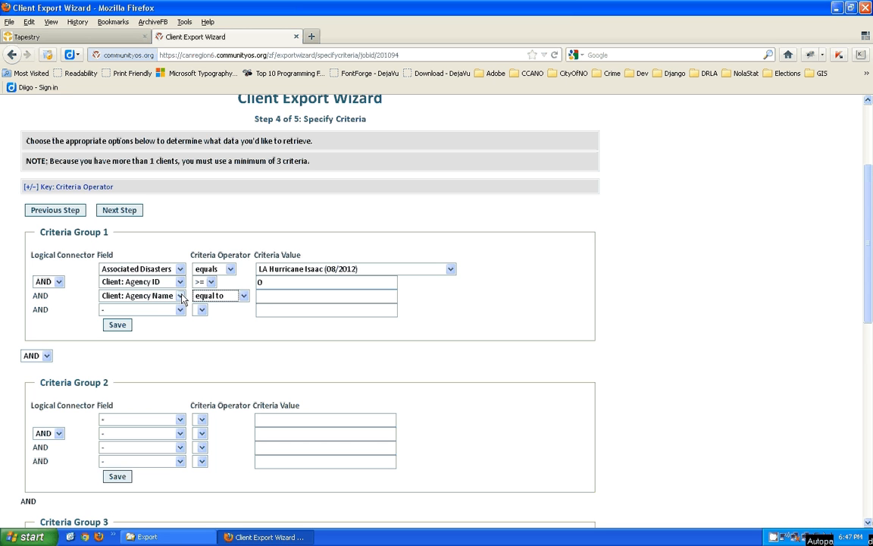
{"action": "left_click", "coordinate": [233, 297]}
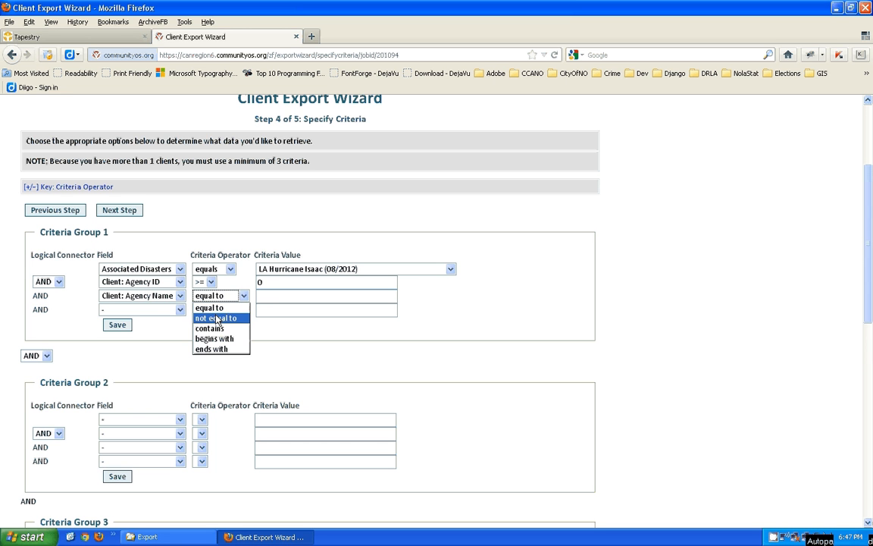
{"action": "left_click", "coordinate": [223, 309]}
{"action": "left_click", "coordinate": [275, 295]}
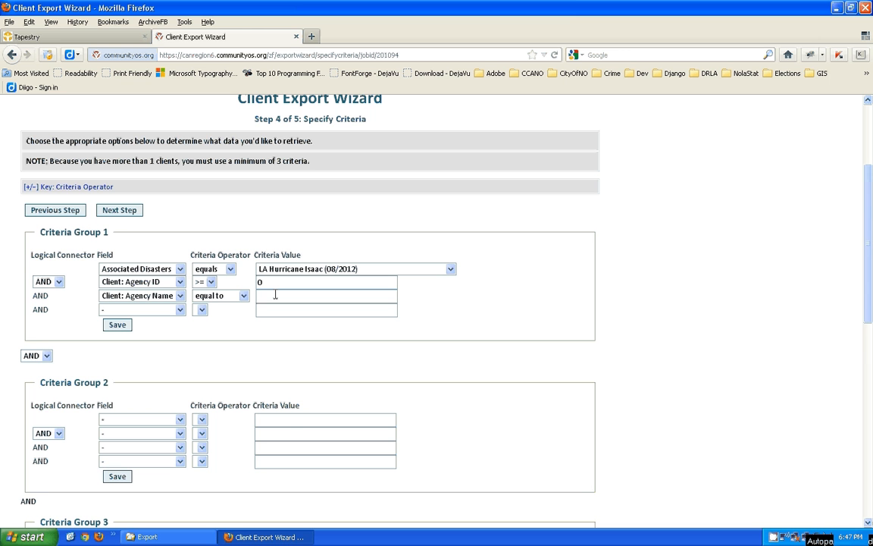
{"action": "type", "text": "Catholic Chari"}
{"action": "key", "text": "ctrl+a"}
{"action": "key", "text": "BackSpace"}
{"action": "type", "text": "HIRC"}
{"action": "type", "text": " CCANO"}
- Switch row 3 to Client ID with comparison >= and value 0
{"action": "left_click", "coordinate": [180, 297]}
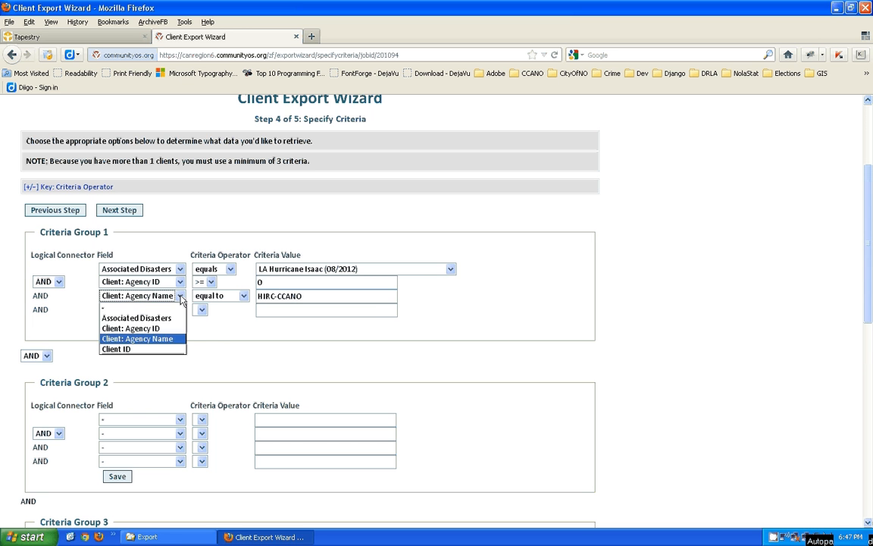
{"action": "left_click", "coordinate": [117, 349]}
{"action": "left_click", "coordinate": [212, 296]}
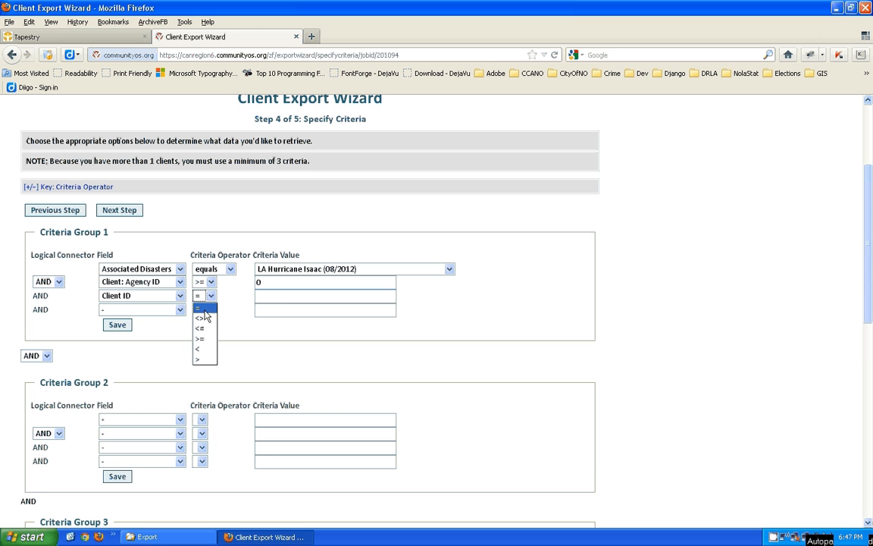
{"action": "left_click", "coordinate": [203, 339]}
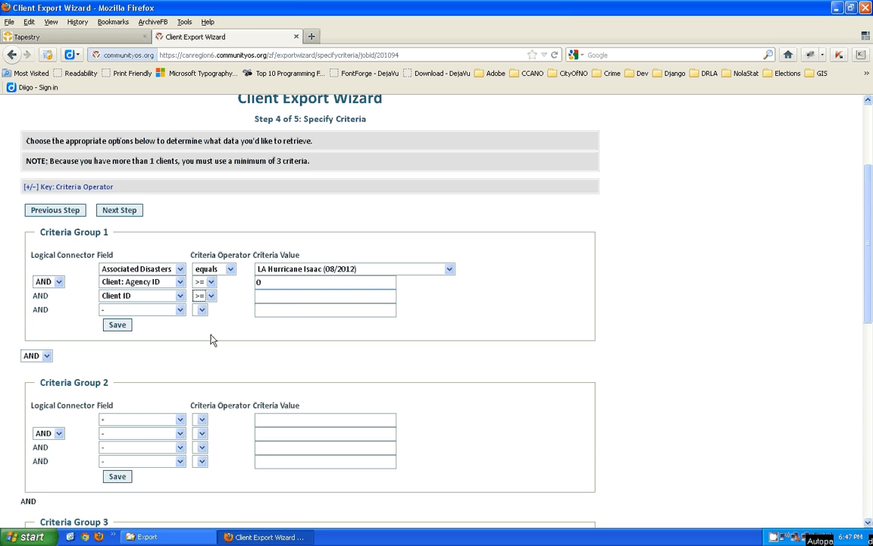
{"action": "left_click", "coordinate": [280, 297]}
{"action": "type", "text": "0"}
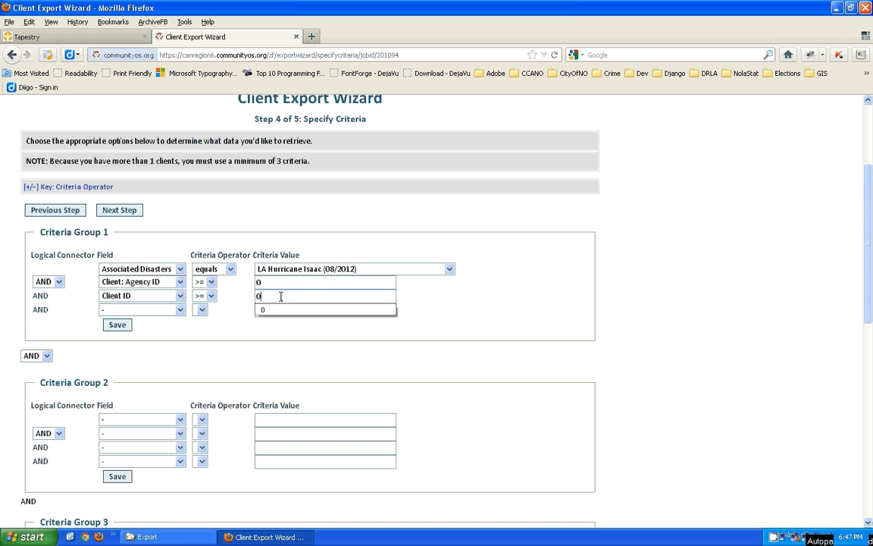
{"action": "left_click", "coordinate": [210, 296]}
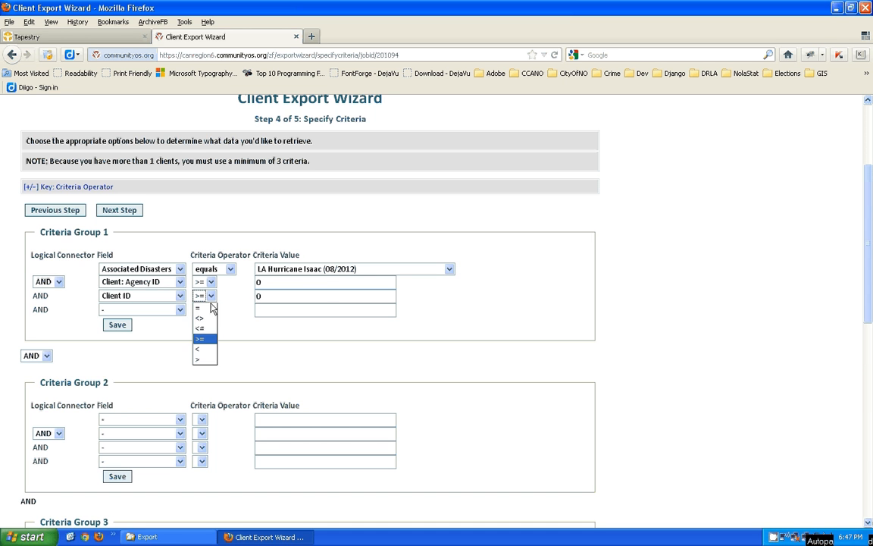
{"action": "left_click", "coordinate": [199, 360]}
{"action": "left_click", "coordinate": [210, 296]}
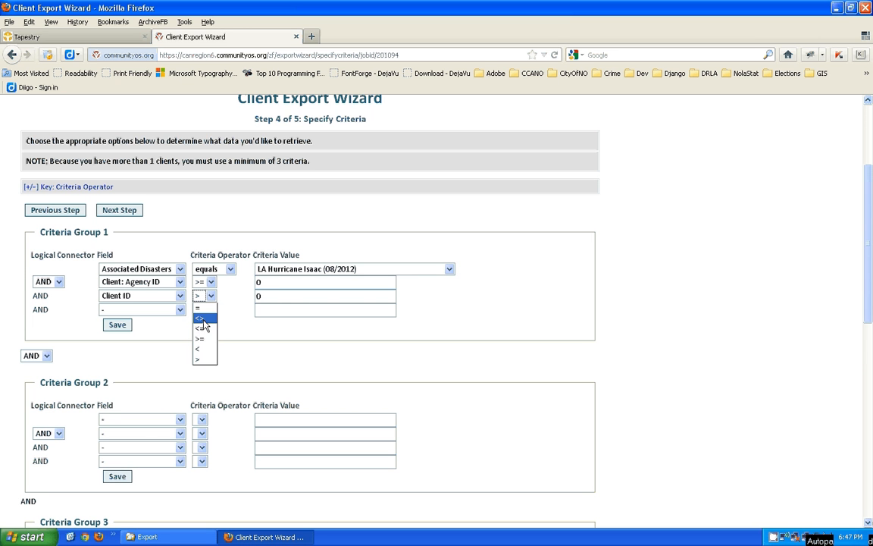
{"action": "left_click", "coordinate": [203, 339]}
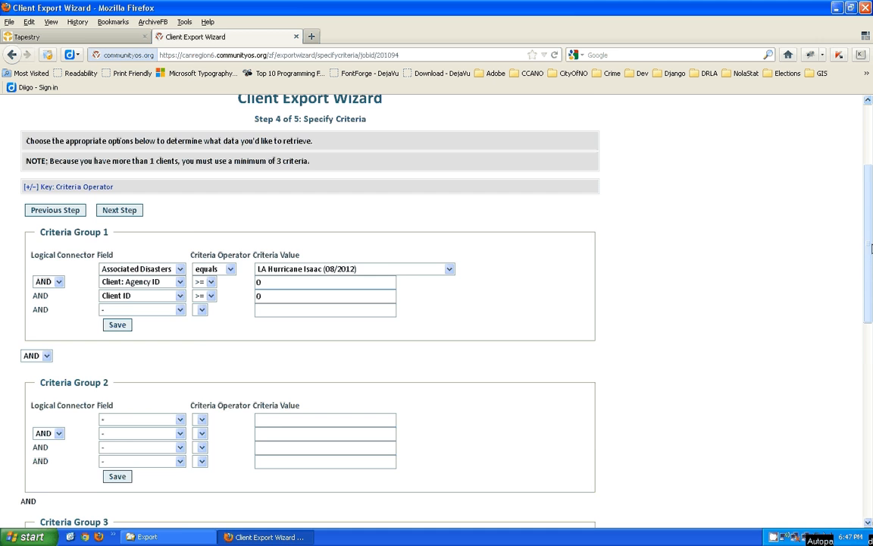
{"action": "scroll", "coordinate": [871, 248], "scroll_direction": "down", "scroll_amount": 2}
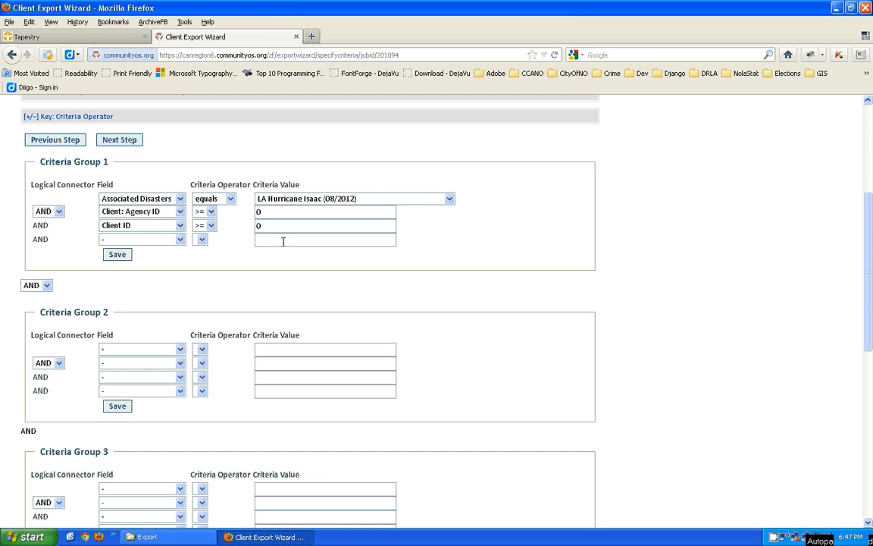
- Save the Criteria Group 1 conditions, leaving them joined by AND
{"action": "left_click", "coordinate": [118, 256]}
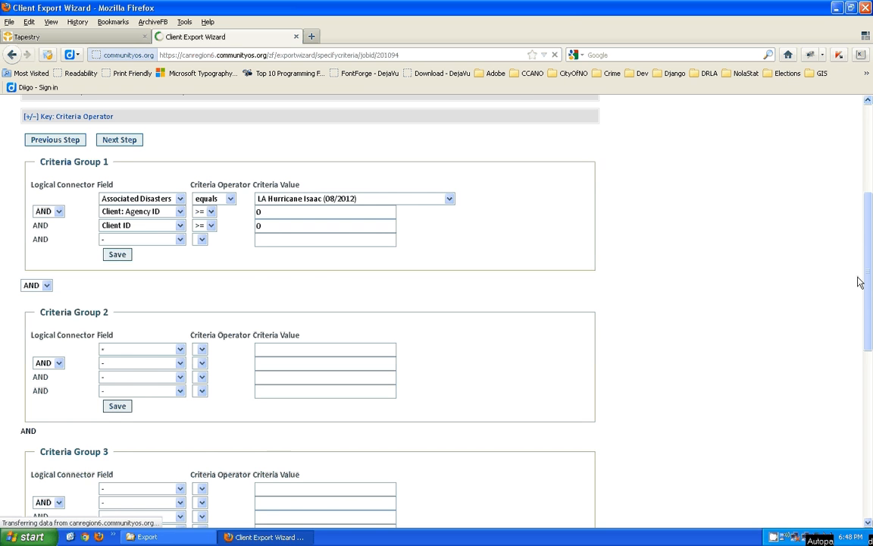
{"action": "scroll", "coordinate": [864, 266], "scroll_direction": "down", "scroll_amount": 5}
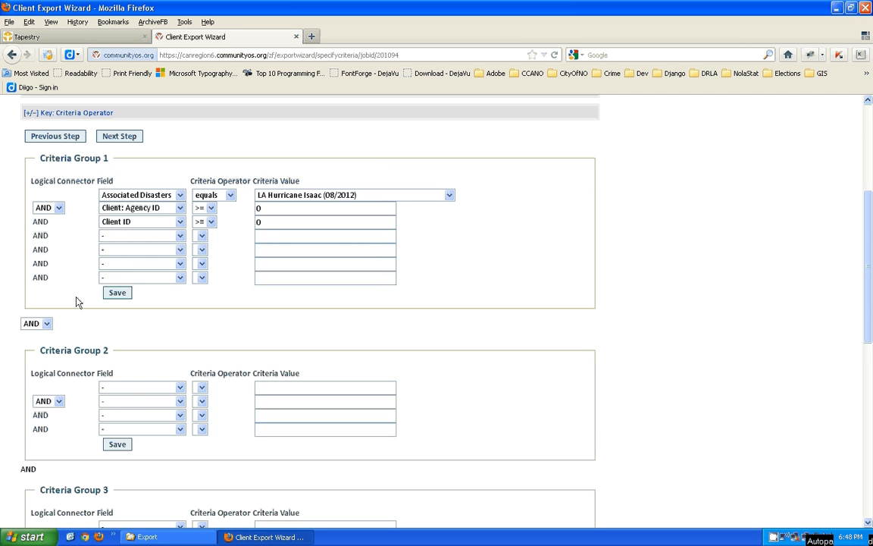
{"action": "left_click", "coordinate": [58, 209]}
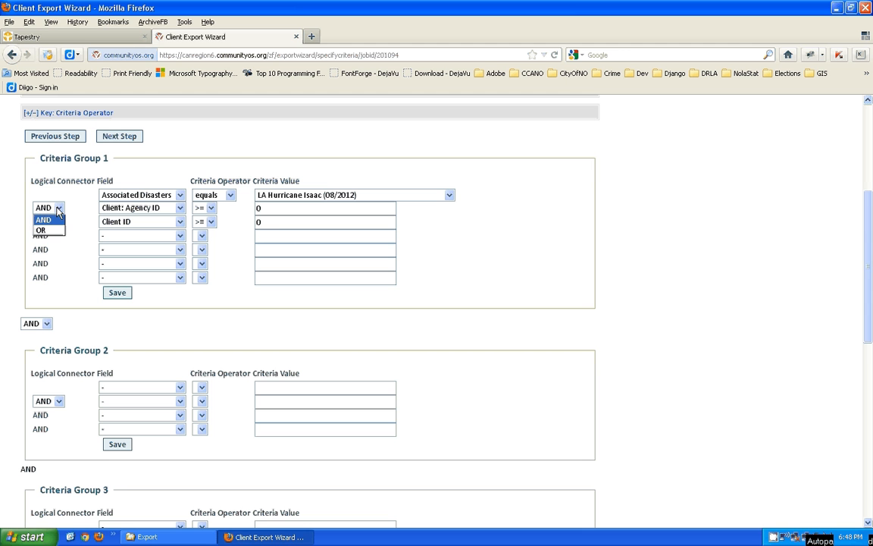
{"action": "left_click", "coordinate": [57, 210]}
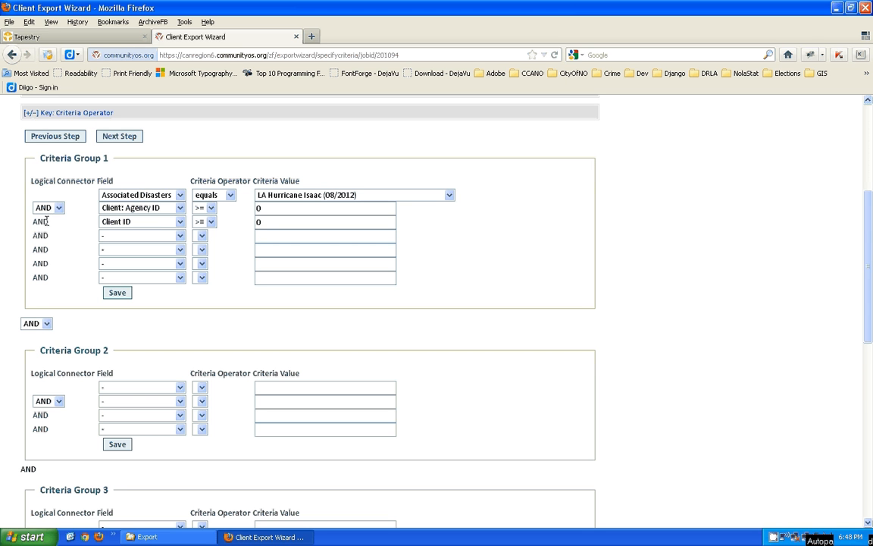
{"action": "left_click", "coordinate": [58, 208]}
{"action": "left_click", "coordinate": [47, 218]}
- Try joining the Group 1 conditions with OR, then switch them back to AND
{"action": "left_click", "coordinate": [118, 208]}
{"action": "left_click", "coordinate": [118, 212]}
{"action": "left_click", "coordinate": [118, 221]}
{"action": "left_click", "coordinate": [65, 176]}
{"action": "left_click", "coordinate": [60, 208]}
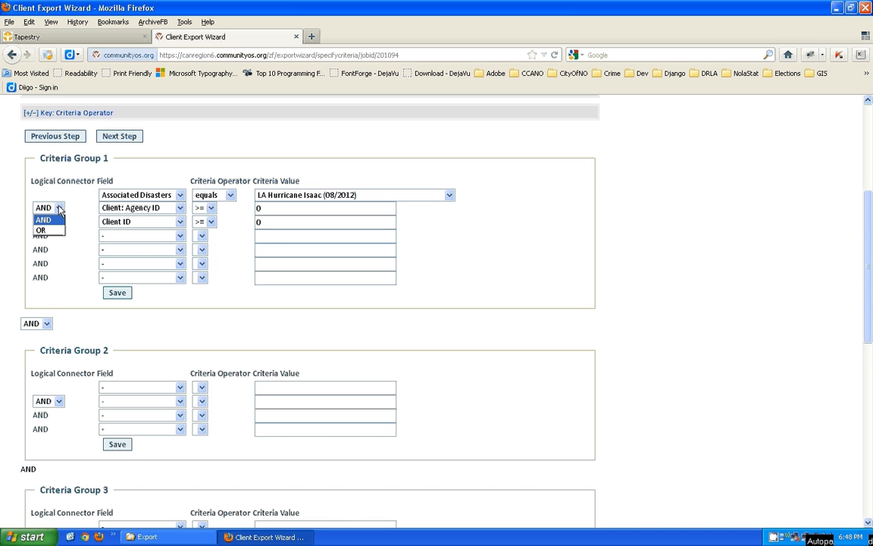
{"action": "left_click", "coordinate": [41, 230]}
{"action": "left_click", "coordinate": [125, 221]}
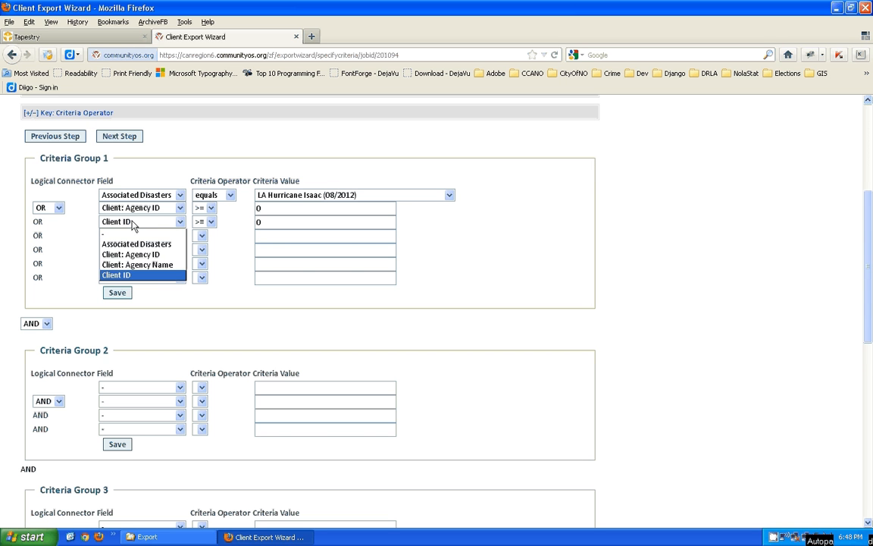
{"action": "left_click", "coordinate": [74, 215]}
{"action": "left_click", "coordinate": [59, 208]}
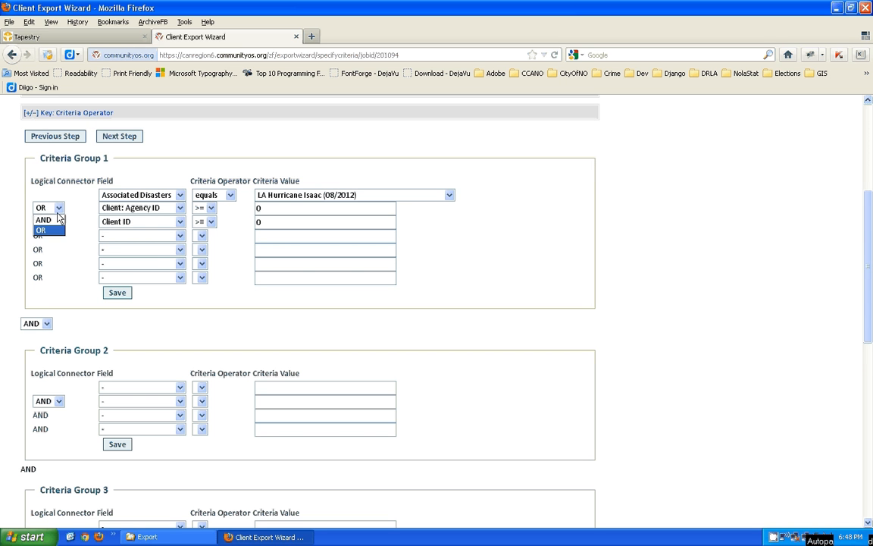
{"action": "left_click", "coordinate": [45, 220]}
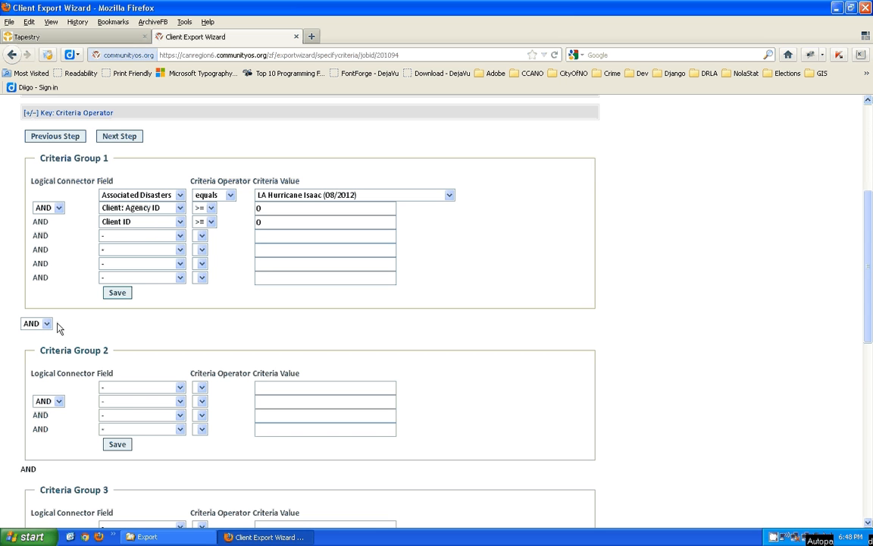
- Leave the join between criteria groups on AND and go to the Options step
{"action": "left_click", "coordinate": [58, 401]}
{"action": "left_click", "coordinate": [40, 411]}
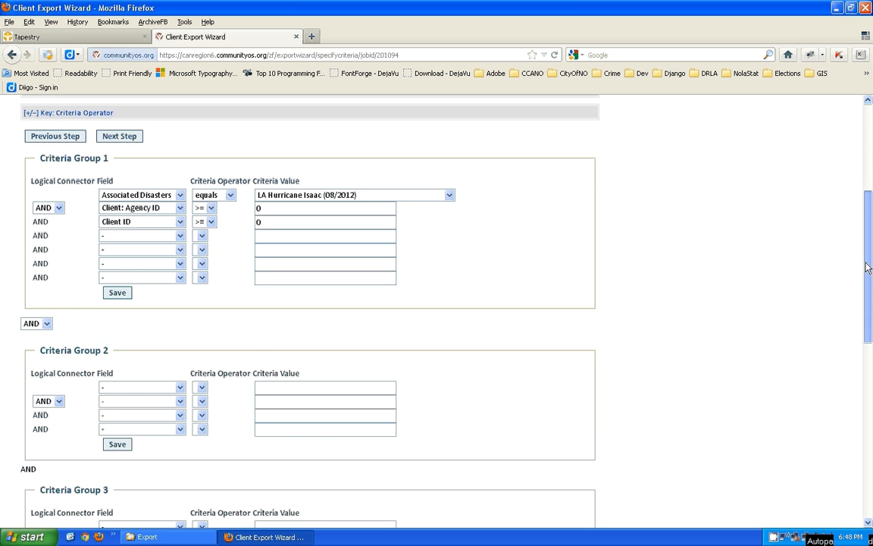
{"action": "left_click_drag", "start_coordinate": [865, 256], "coordinate": [870, 227]}
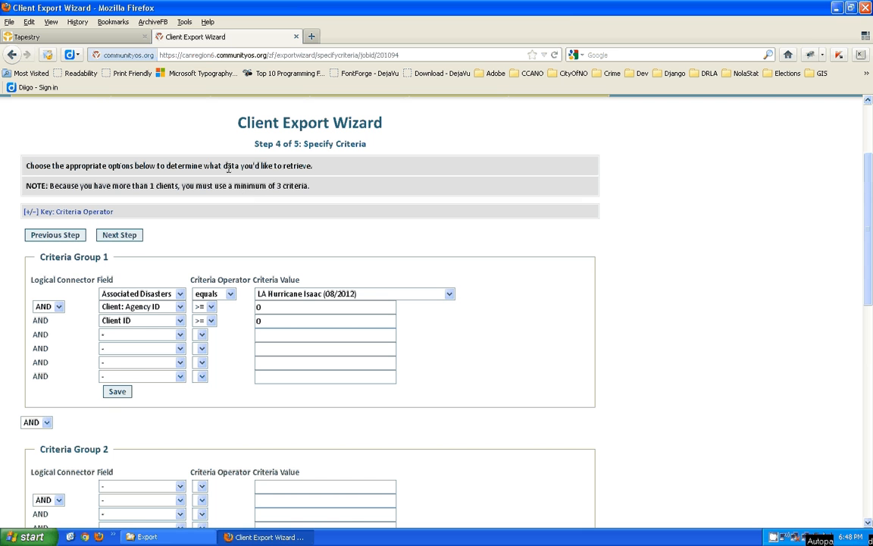
{"action": "left_click", "coordinate": [129, 238]}
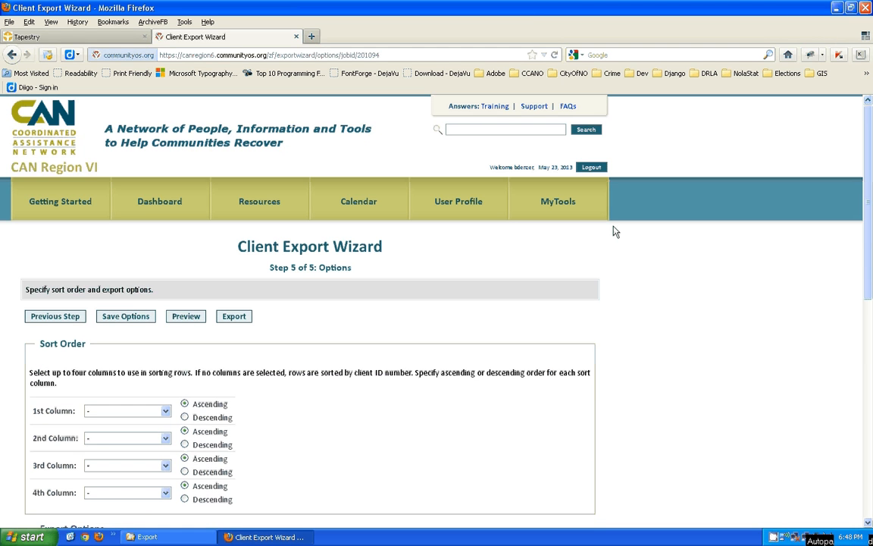
- Sort the exported rows first by Client ID
{"action": "scroll", "coordinate": [233, 218], "scroll_direction": "down", "scroll_amount": 4}
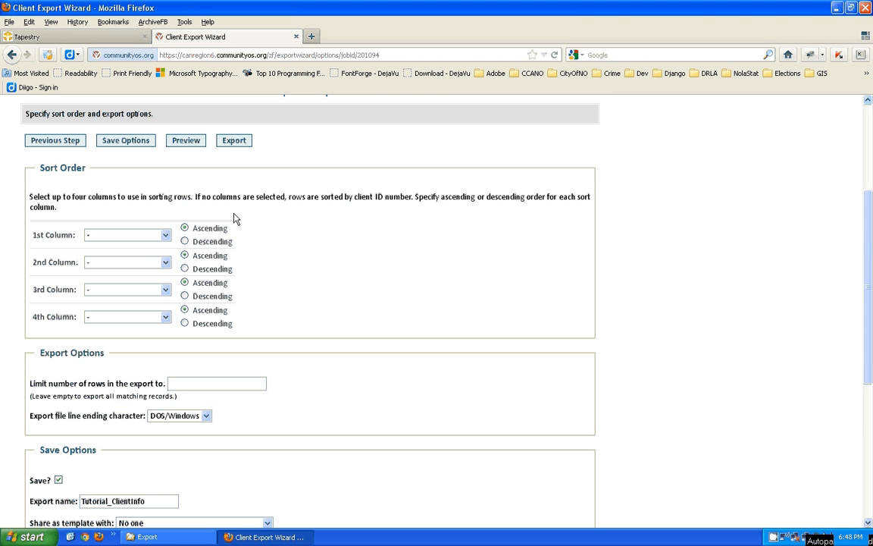
{"action": "left_click", "coordinate": [165, 235]}
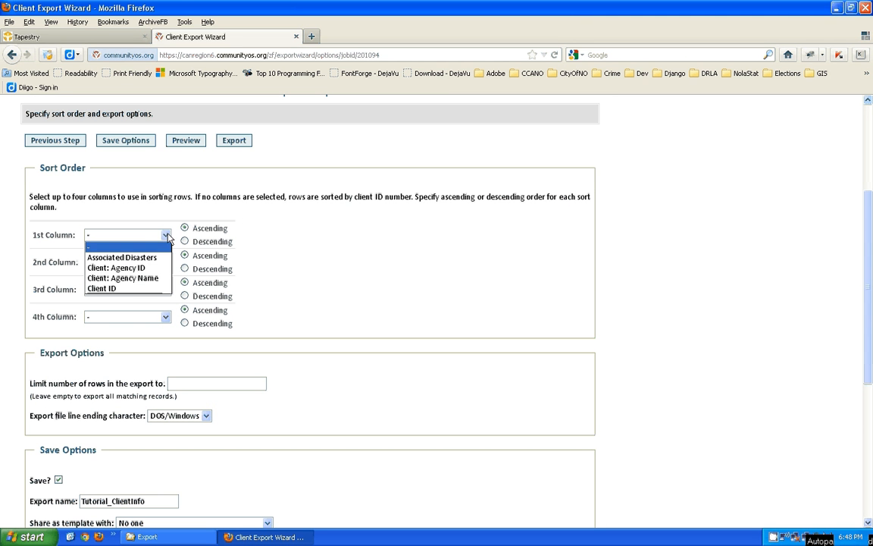
{"action": "left_click", "coordinate": [111, 289]}
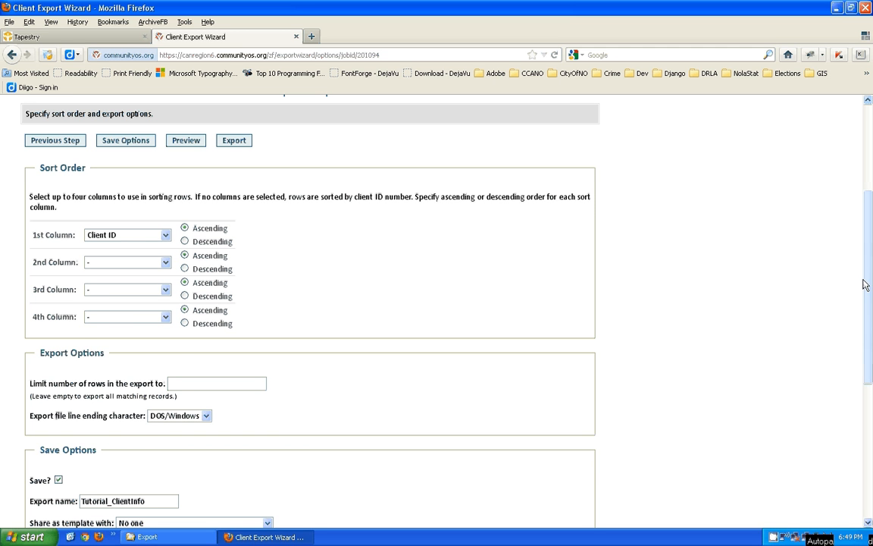
{"action": "left_click_drag", "start_coordinate": [867, 284], "coordinate": [870, 339]}
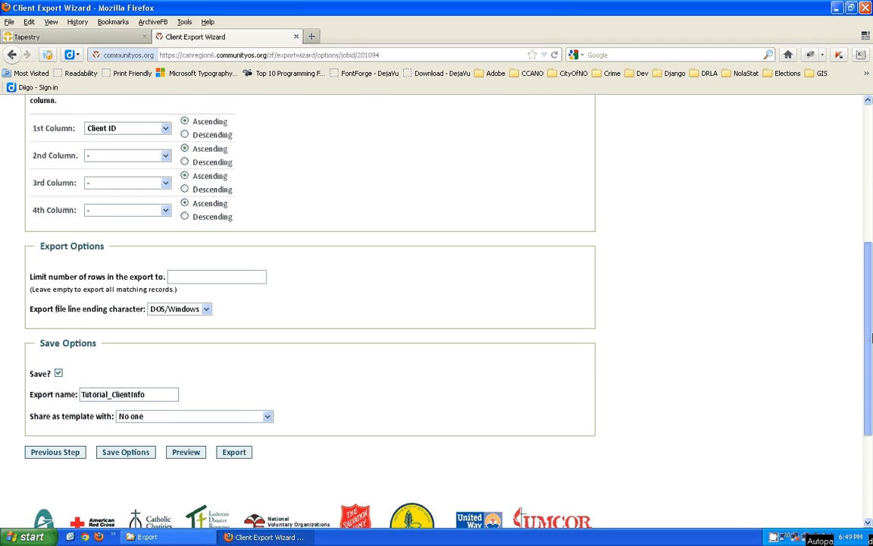
{"action": "scroll", "coordinate": [292, 272], "scroll_direction": "down", "scroll_amount": 2}
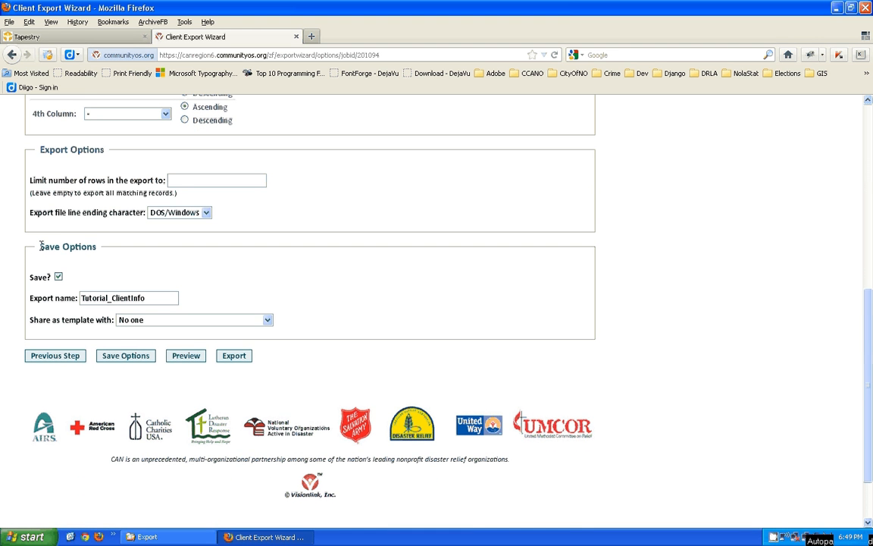
- Keep Save? checked with export name Tutorial_ClientInfo and open the template-sharing choices
{"action": "left_click_drag", "start_coordinate": [34, 248], "coordinate": [97, 249]}
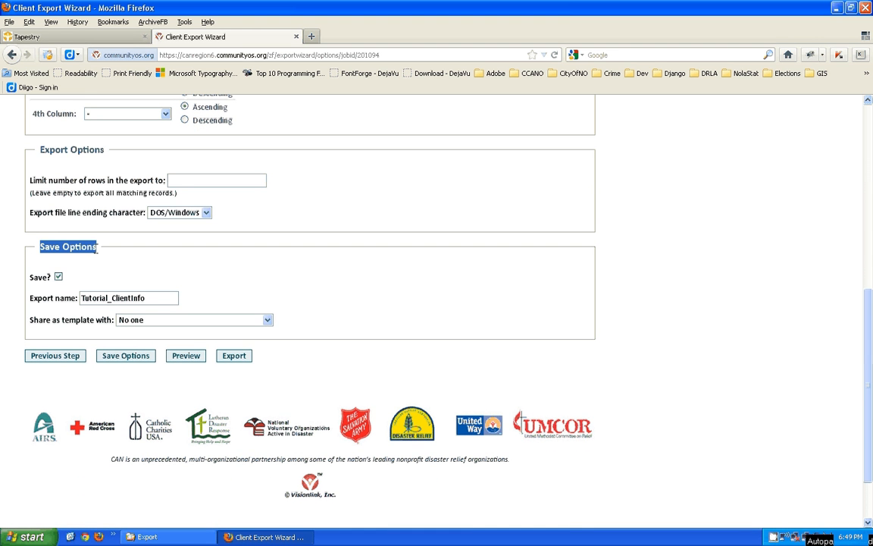
{"action": "left_click", "coordinate": [58, 278]}
{"action": "left_click", "coordinate": [59, 278]}
{"action": "left_click", "coordinate": [150, 298]}
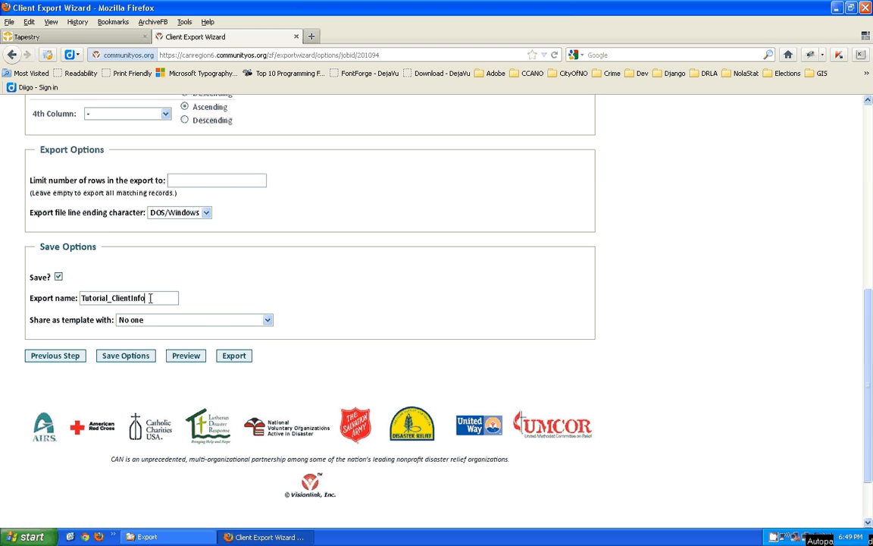
{"action": "double_click", "coordinate": [150, 298]}
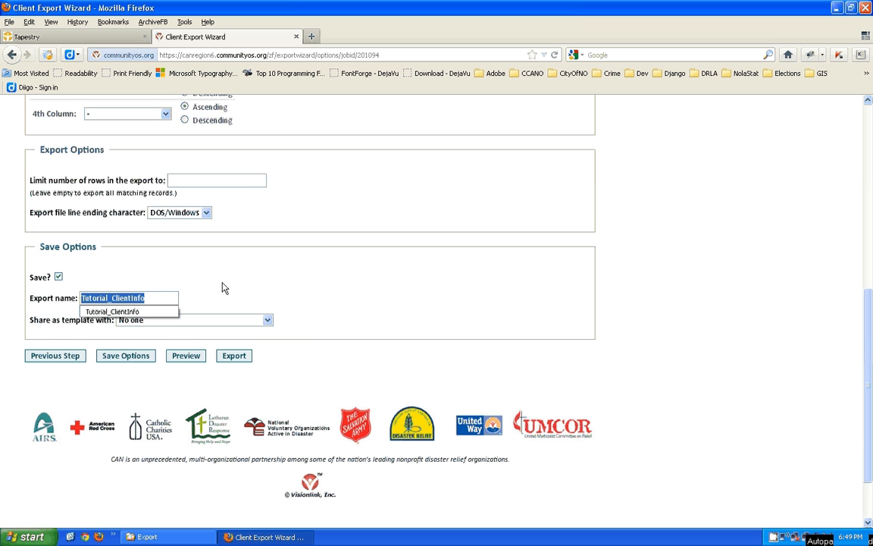
{"action": "left_click", "coordinate": [284, 275]}
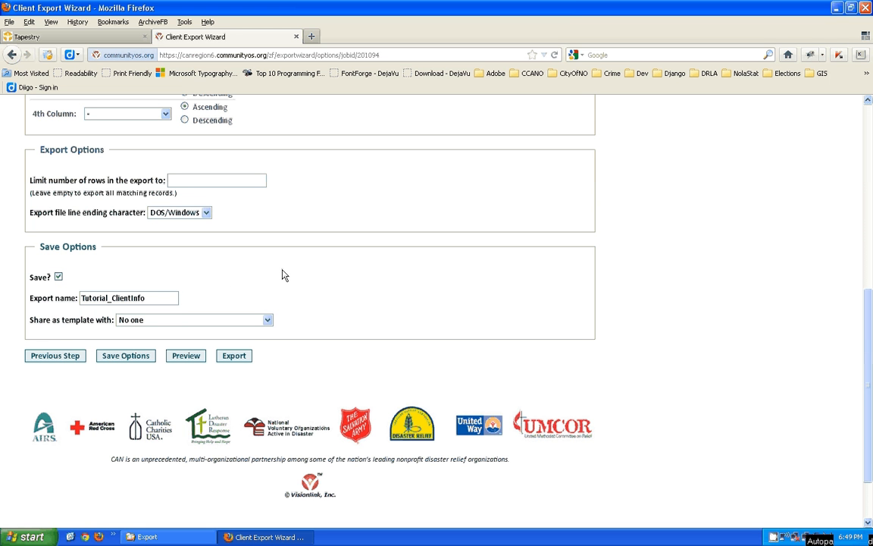
{"action": "left_click_drag", "start_coordinate": [29, 319], "coordinate": [111, 320]}
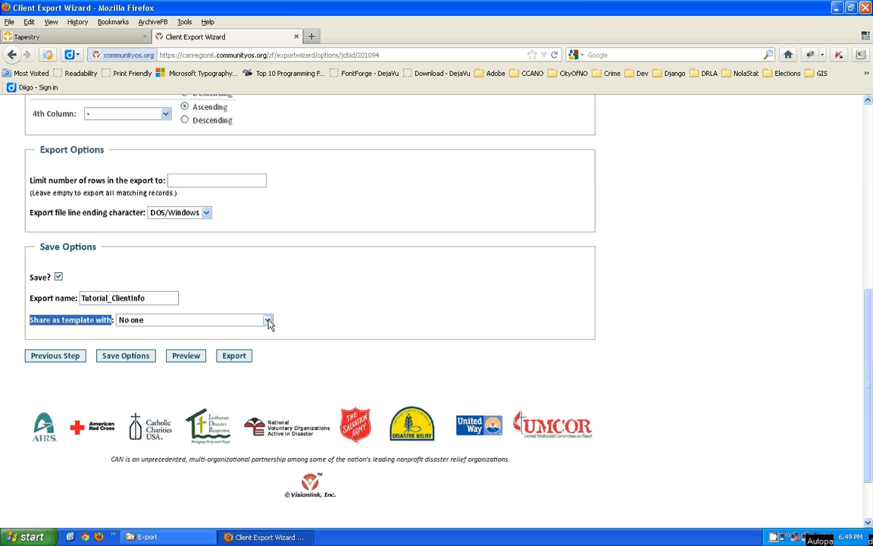
{"action": "double_click", "coordinate": [173, 298]}
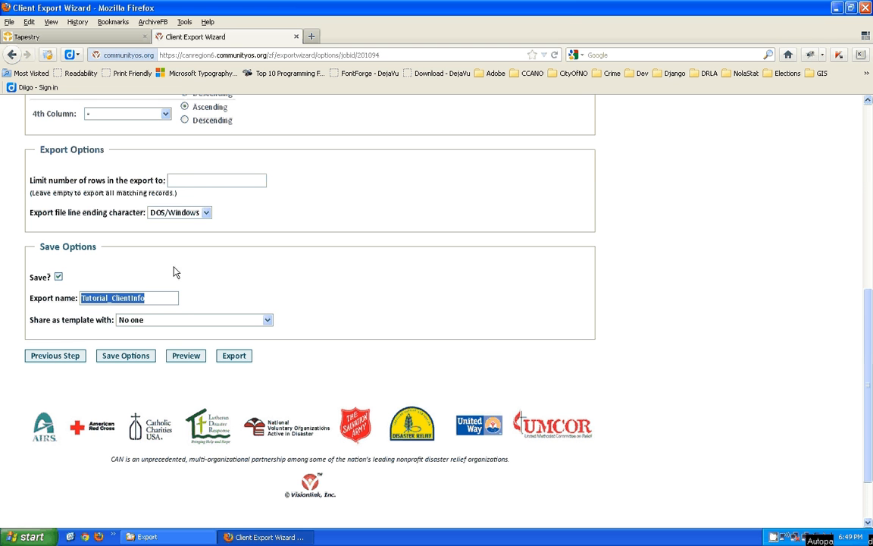
{"action": "left_click", "coordinate": [193, 266]}
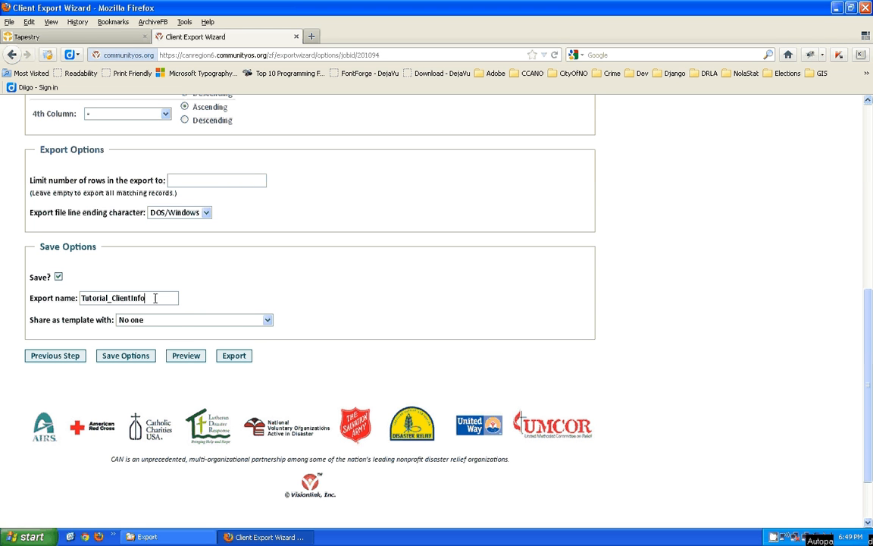
{"action": "double_click", "coordinate": [78, 294]}
{"action": "left_click", "coordinate": [227, 311]}
{"action": "left_click", "coordinate": [229, 319]}
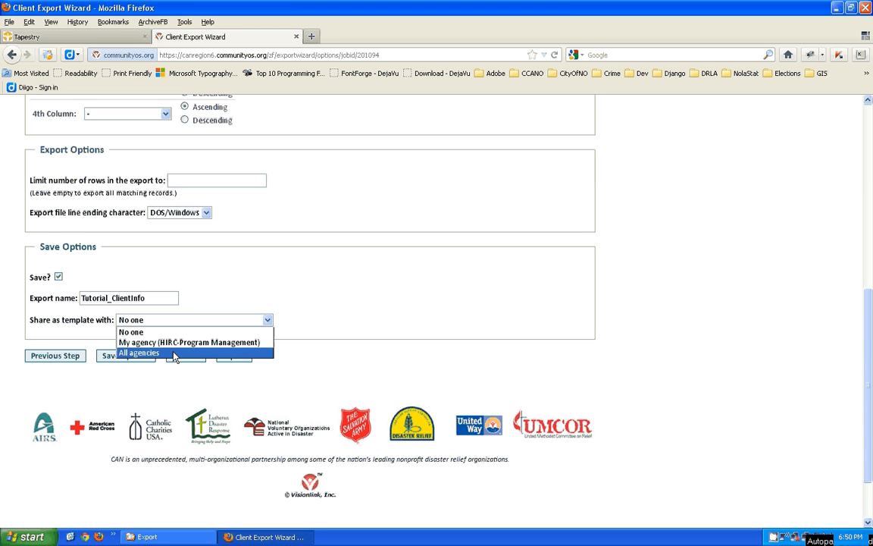
- Share the template with My agency (HIRC-Program Management) and run the Tutorial_ClientInfo export
{"action": "left_click", "coordinate": [223, 347]}
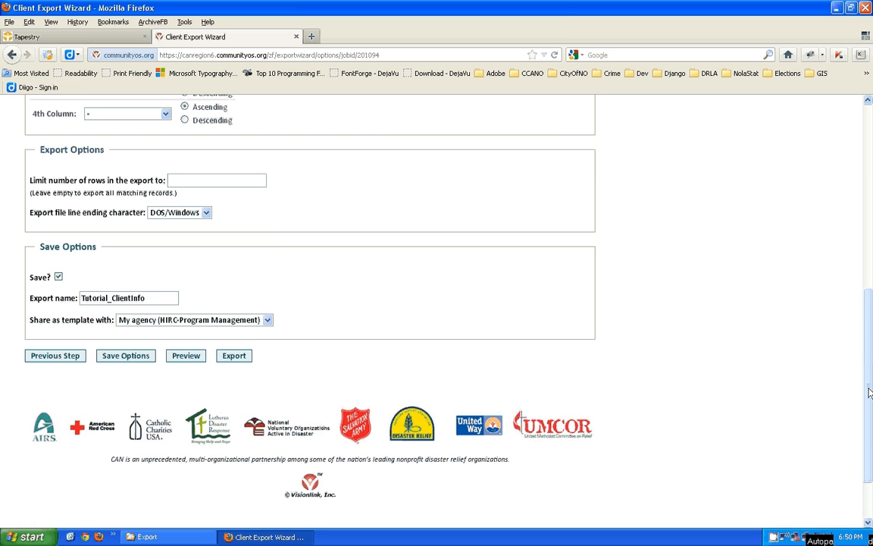
{"action": "scroll", "coordinate": [869, 392], "scroll_direction": "up", "scroll_amount": 10}
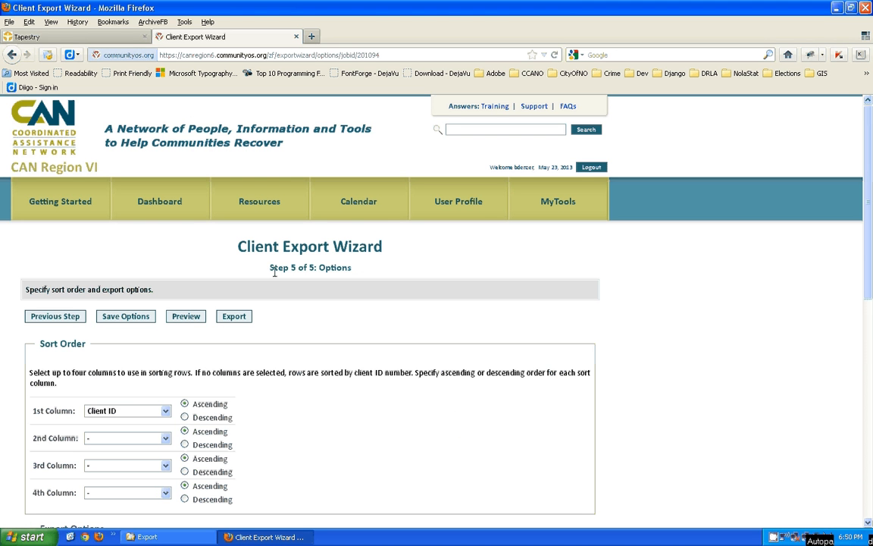
{"action": "left_click_drag", "start_coordinate": [271, 267], "coordinate": [315, 268]}
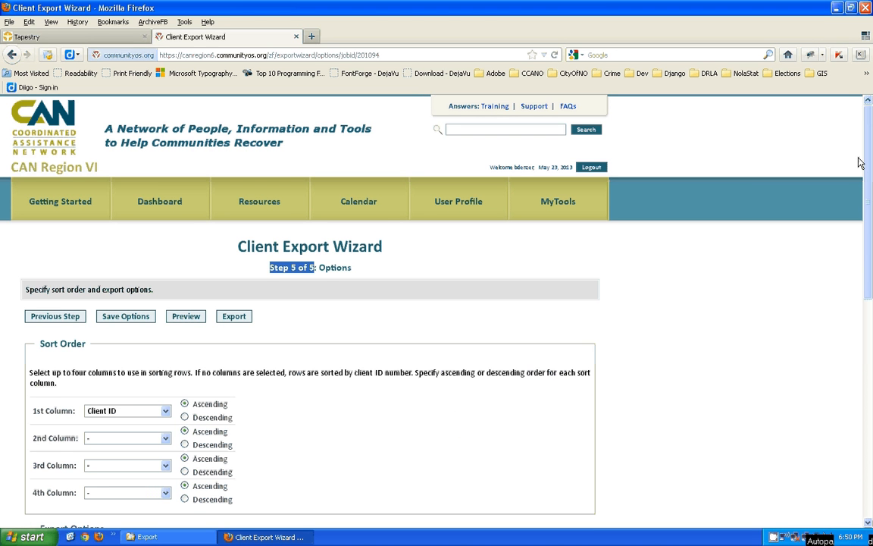
{"action": "left_click_drag", "start_coordinate": [869, 166], "coordinate": [858, 364]}
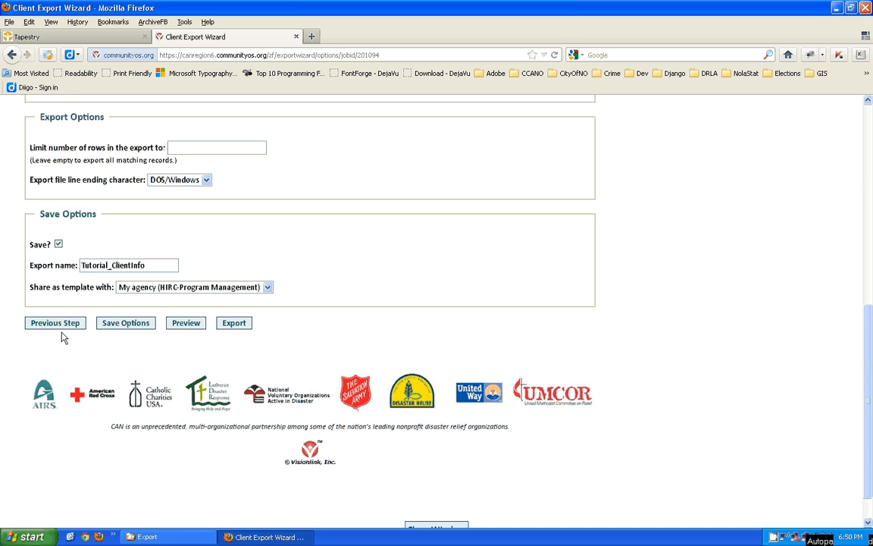
{"action": "left_click", "coordinate": [241, 324]}
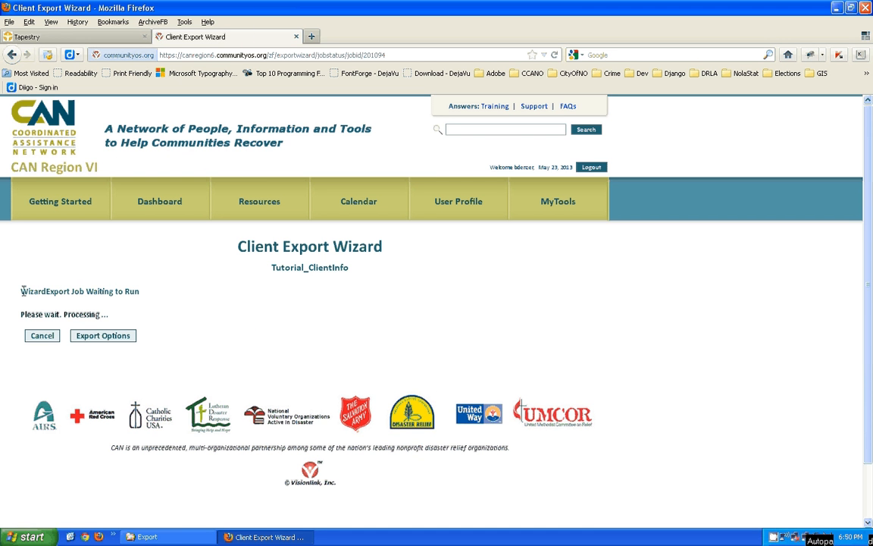
- Watch the job status messages 'Waiting to Run' and 'Processing' until the export completes
{"action": "left_click_drag", "start_coordinate": [22, 291], "coordinate": [142, 293]}
{"action": "left_click_drag", "start_coordinate": [64, 314], "coordinate": [99, 314]}
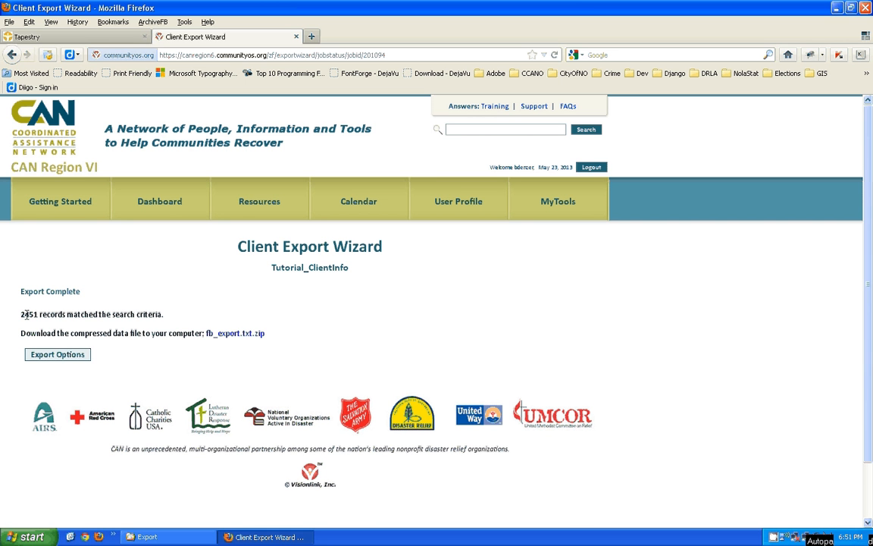
- Highlight the '2451 records matched the search criteria' sentence, then switch to the Export folder window
{"action": "left_click_drag", "start_coordinate": [19, 314], "coordinate": [66, 314]}
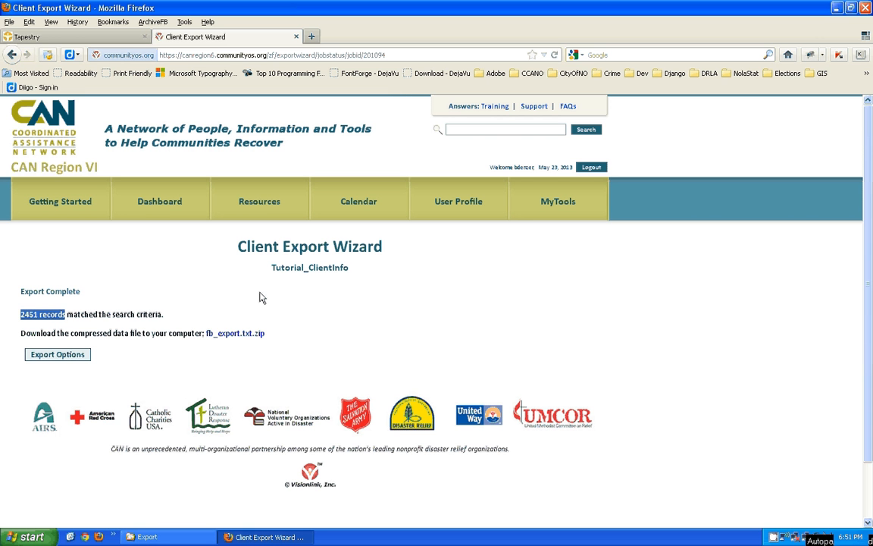
{"action": "left_click_drag", "start_coordinate": [165, 316], "coordinate": [114, 316]}
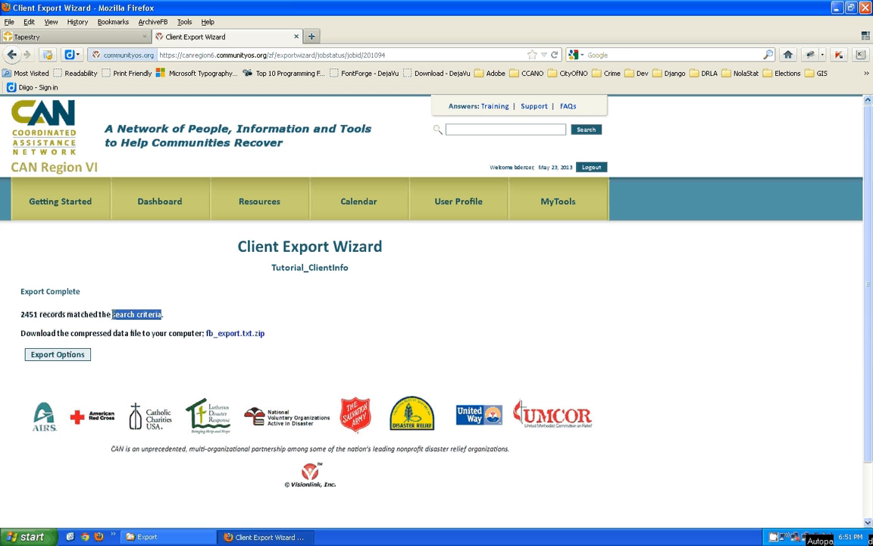
{"action": "left_click", "coordinate": [181, 319]}
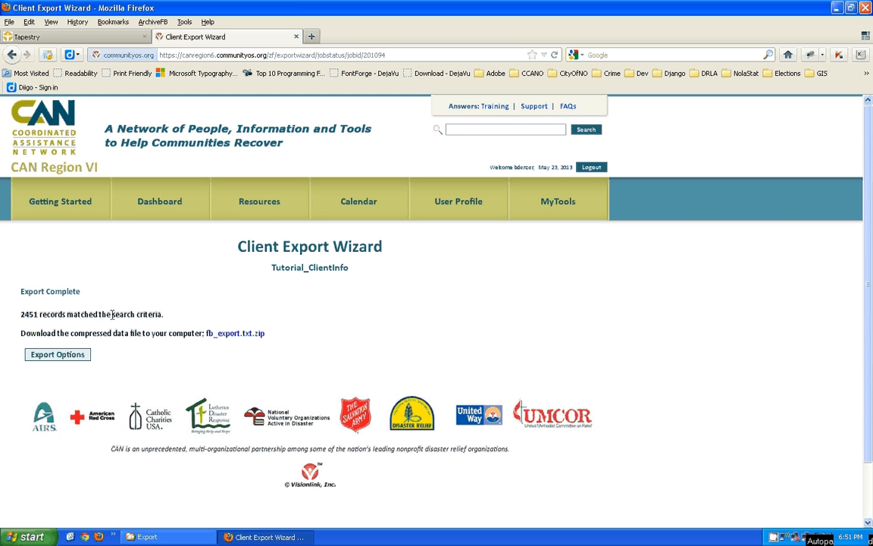
{"action": "left_click_drag", "start_coordinate": [113, 314], "coordinate": [163, 314]}
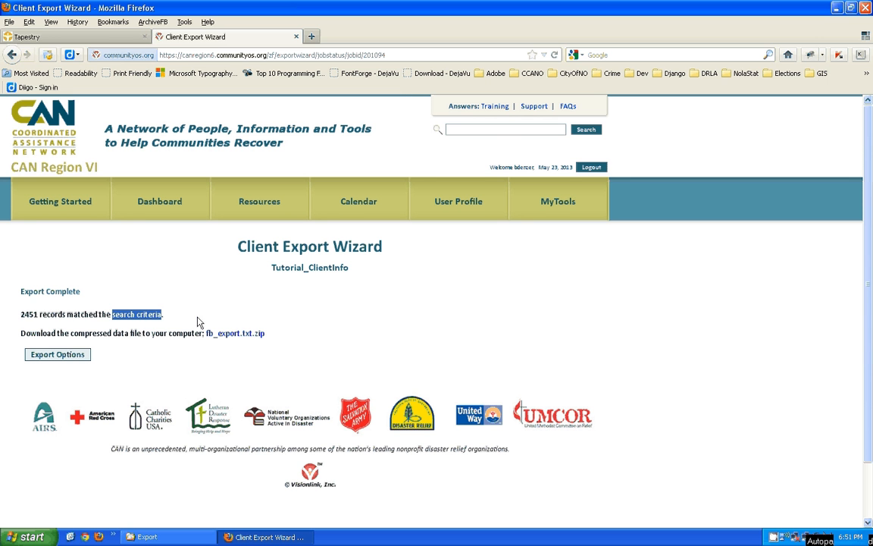
{"action": "left_click", "coordinate": [113, 317]}
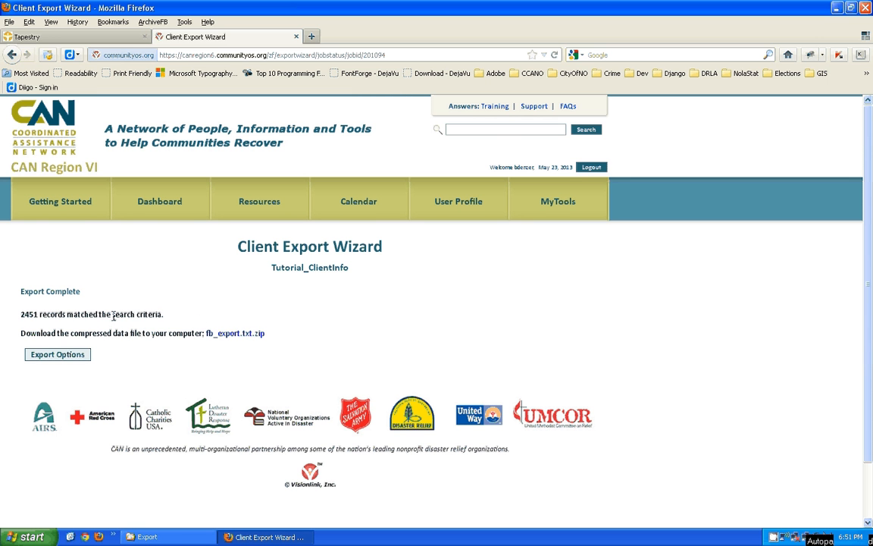
{"action": "left_click_drag", "start_coordinate": [113, 317], "coordinate": [170, 307]}
{"action": "left_click", "coordinate": [175, 317]}
{"action": "left_click", "coordinate": [107, 319]}
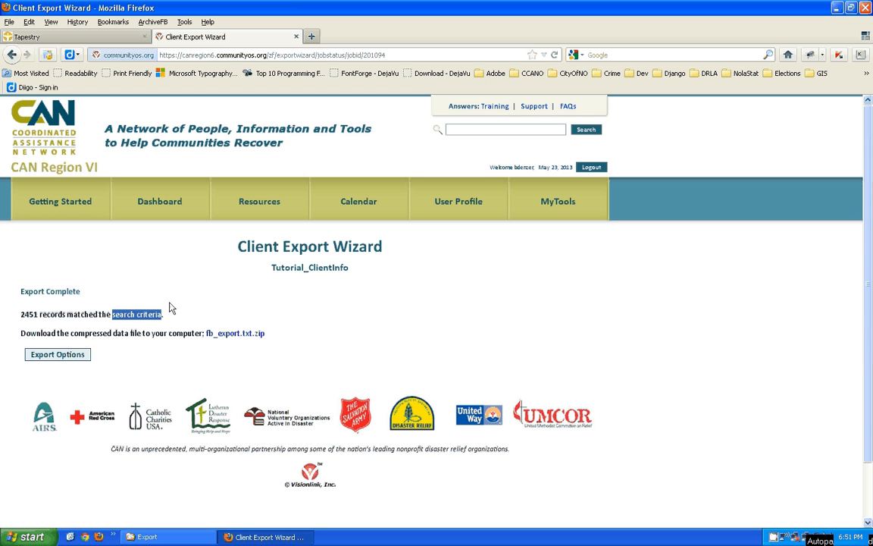
{"action": "left_click", "coordinate": [169, 307]}
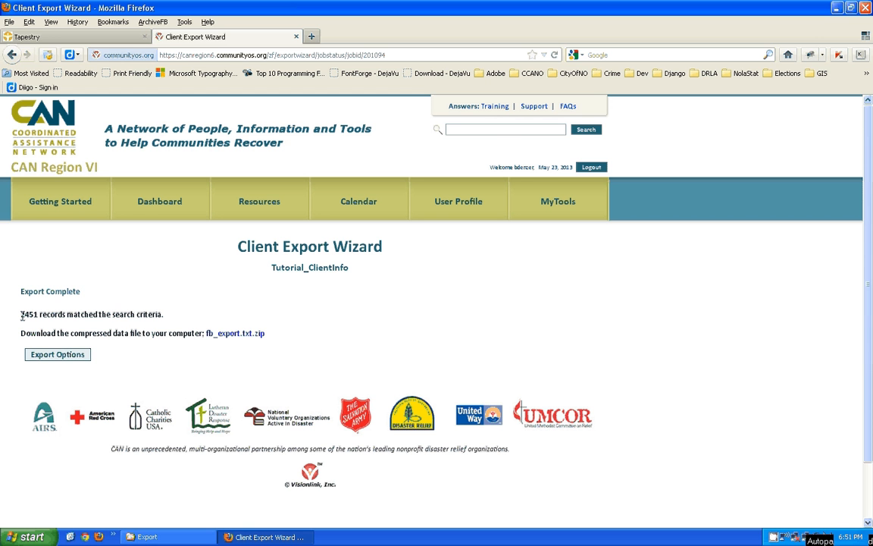
{"action": "left_click_drag", "start_coordinate": [21, 315], "coordinate": [168, 318]}
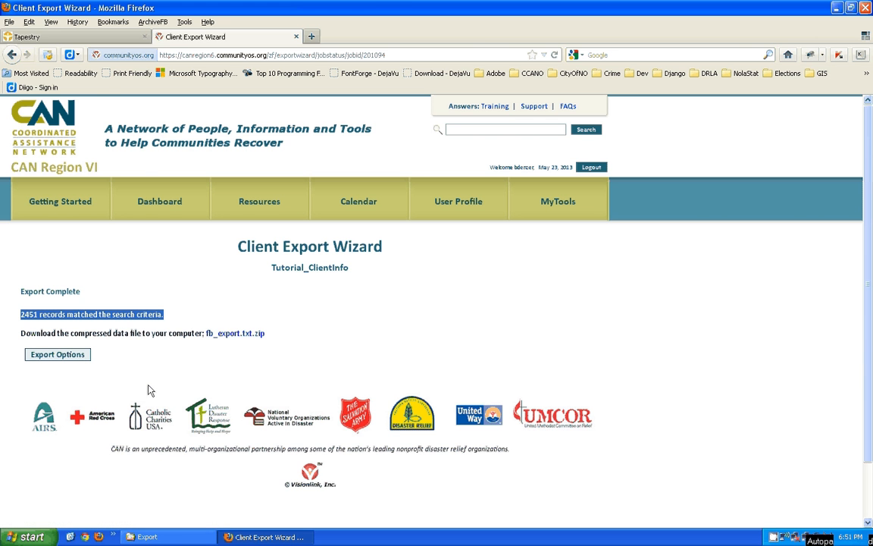
{"action": "left_click", "coordinate": [162, 538]}
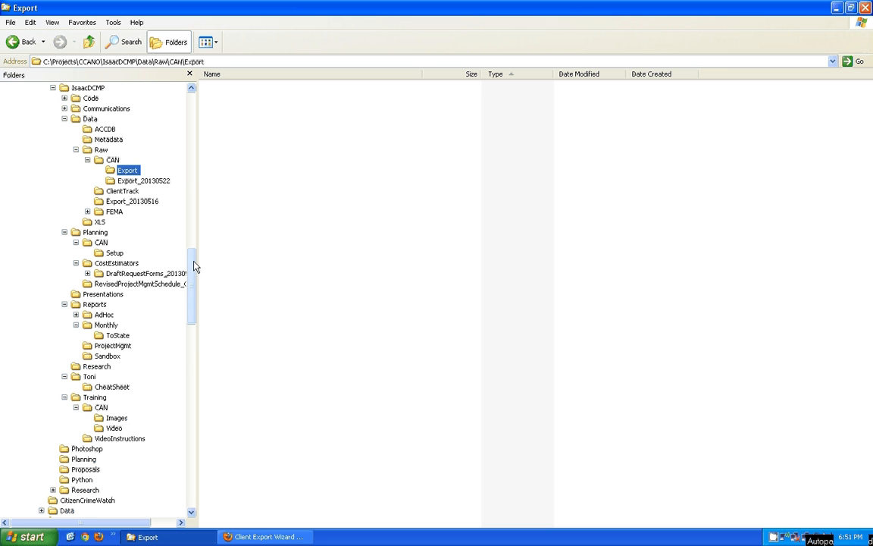
- Browse through IsaacDCMP, Data, Raw and CAN to the dated export folders
{"action": "scroll", "coordinate": [193, 273], "scroll_direction": "up", "scroll_amount": 4}
{"action": "left_click_drag", "start_coordinate": [192, 276], "coordinate": [192, 268]}
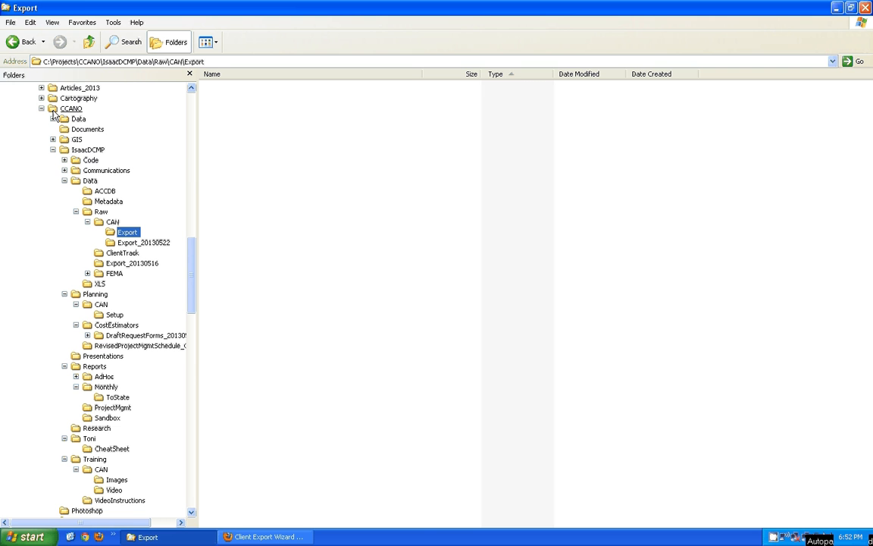
{"action": "left_click", "coordinate": [64, 151]}
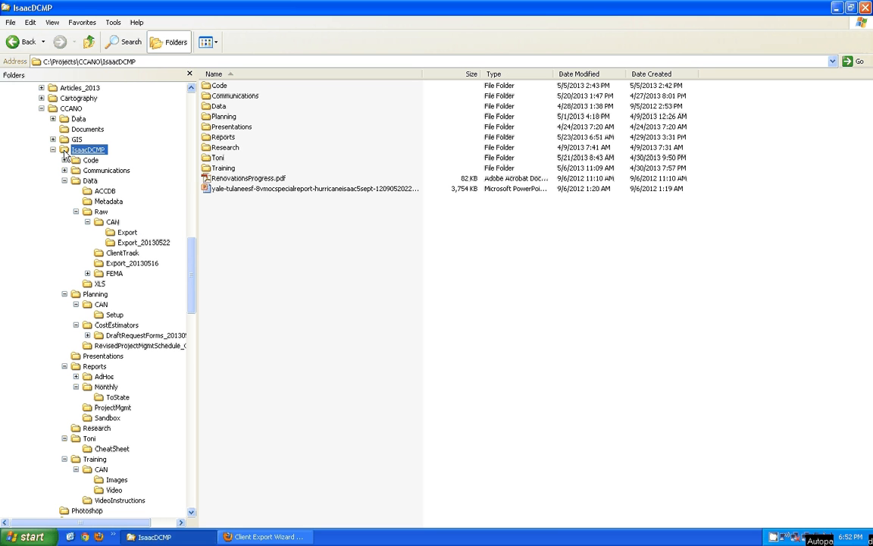
{"action": "left_click", "coordinate": [79, 188]}
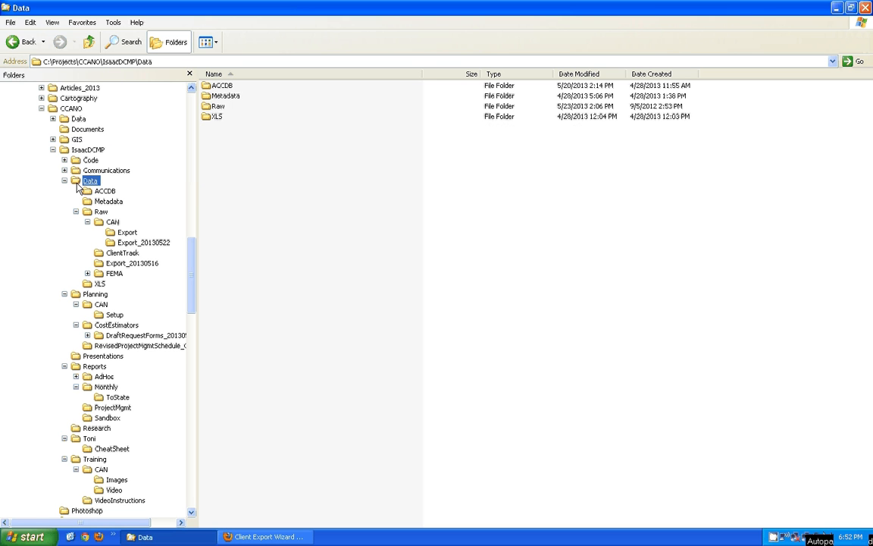
{"action": "left_click", "coordinate": [88, 214]}
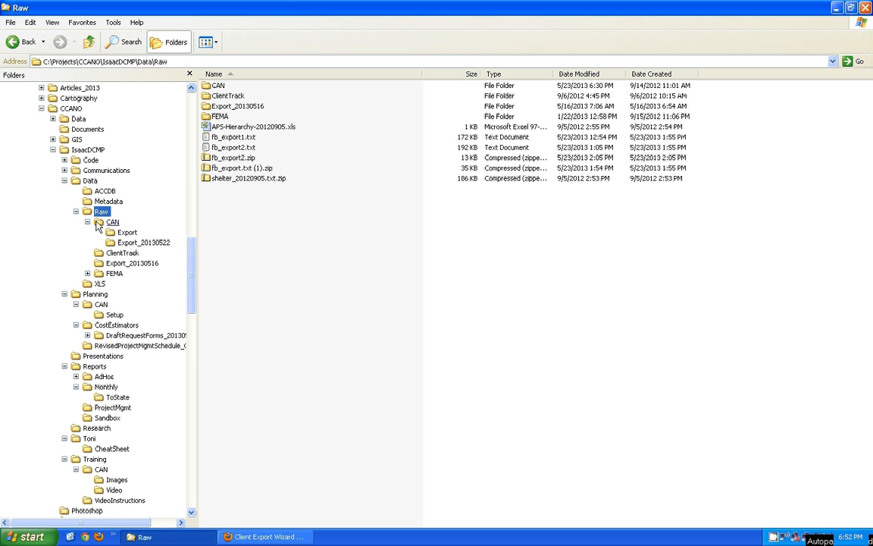
{"action": "left_click", "coordinate": [112, 221]}
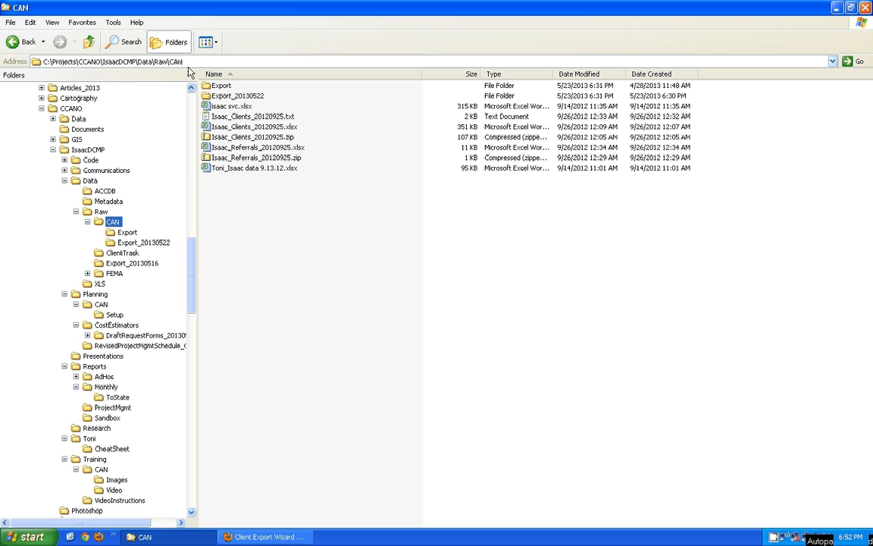
{"action": "left_click", "coordinate": [169, 60]}
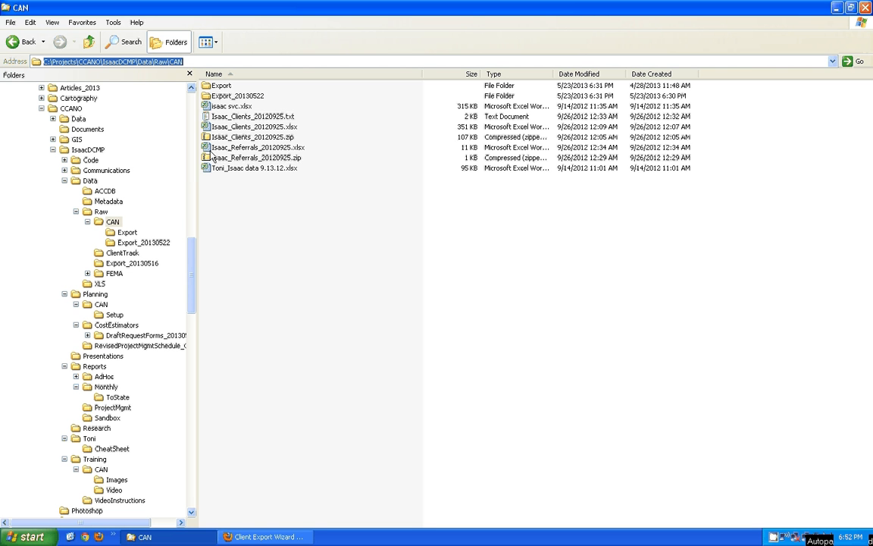
{"action": "left_click", "coordinate": [228, 96]}
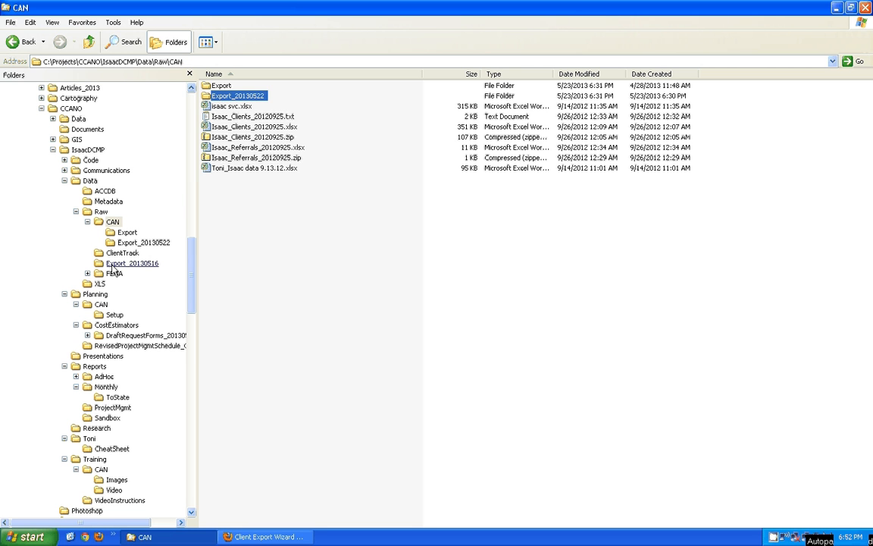
{"action": "left_click", "coordinate": [89, 214]}
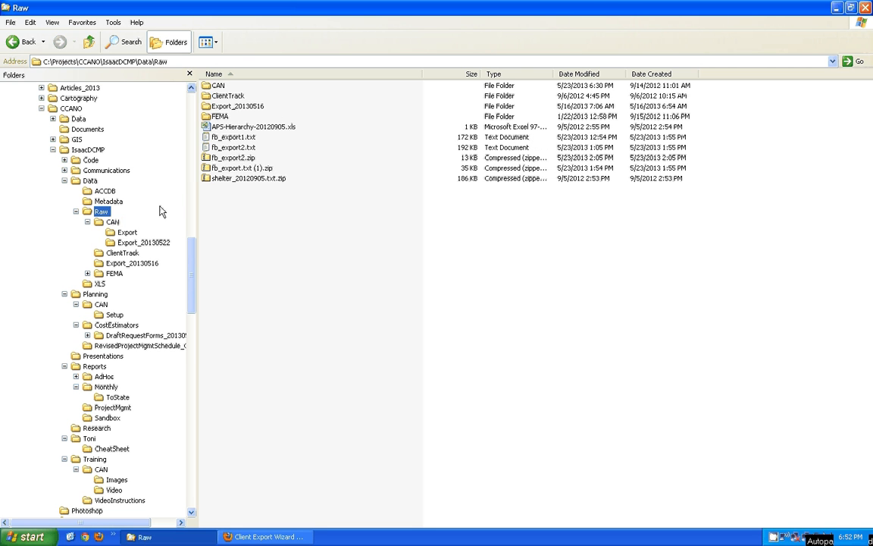
{"action": "left_click", "coordinate": [209, 108]}
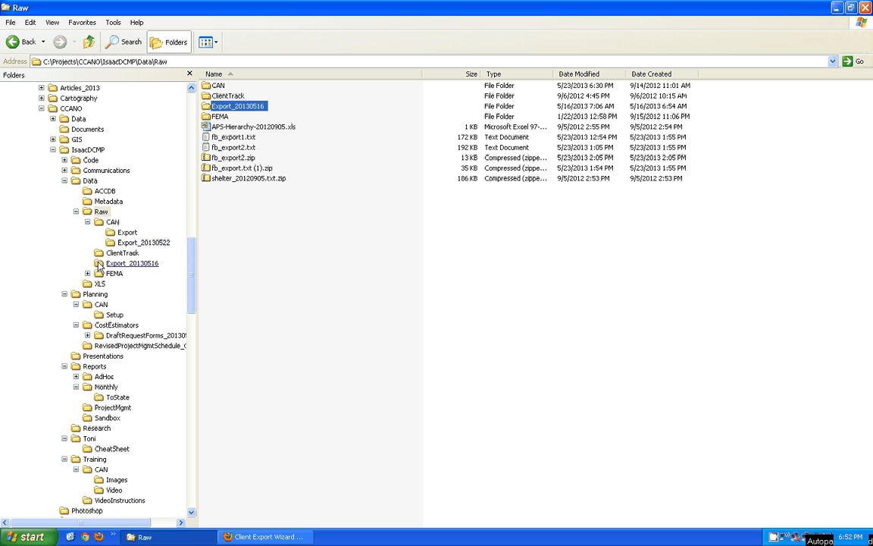
- Check the zips in Export_20130516 and Export_20130522, then open the empty Export folder
{"action": "left_click", "coordinate": [98, 263]}
{"action": "left_click_drag", "start_coordinate": [98, 263], "coordinate": [101, 222]}
{"action": "left_click", "coordinate": [435, 305]}
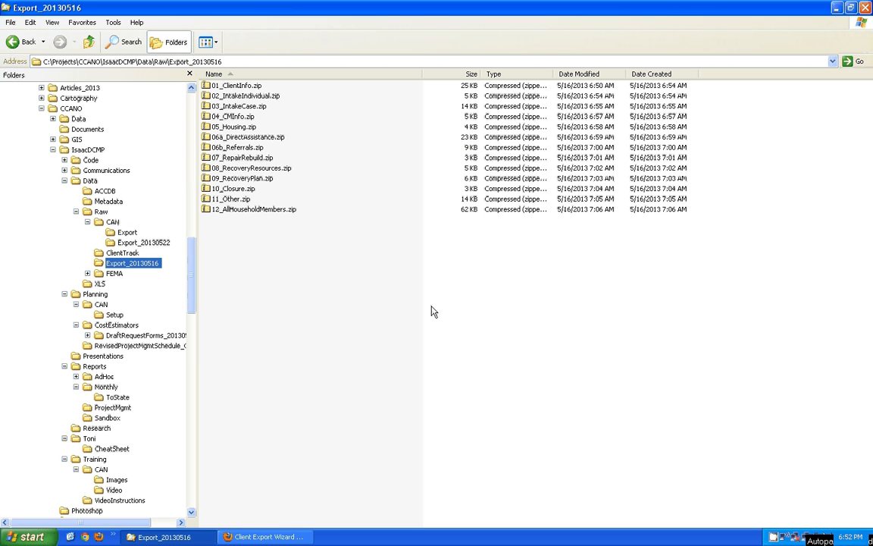
{"action": "left_click", "coordinate": [120, 243]}
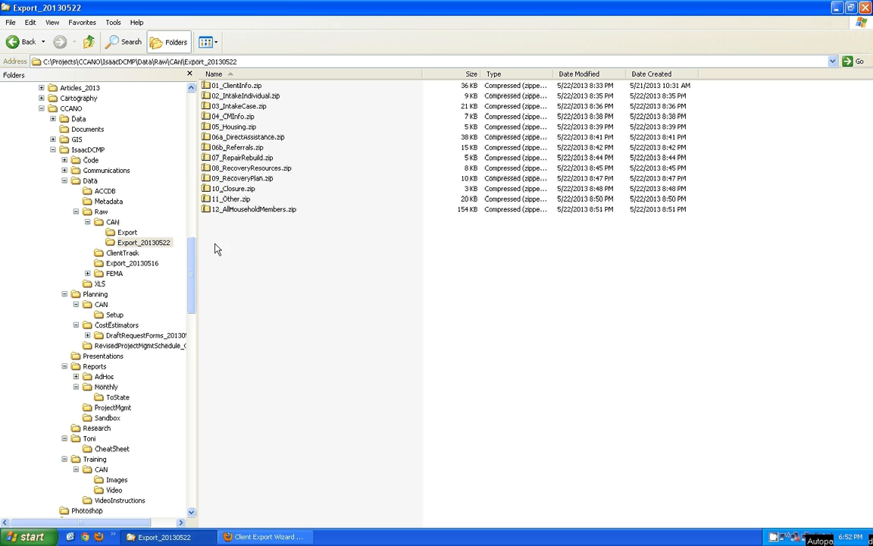
{"action": "left_click", "coordinate": [128, 232]}
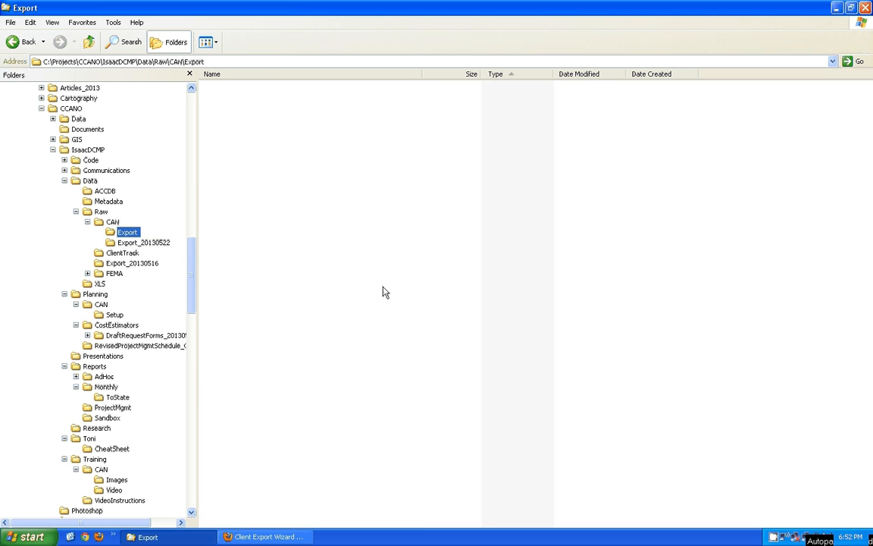
- Copy the Data\Raw\CAN\Export path from the address bar and return to the Firefox export page
{"action": "left_click", "coordinate": [262, 62]}
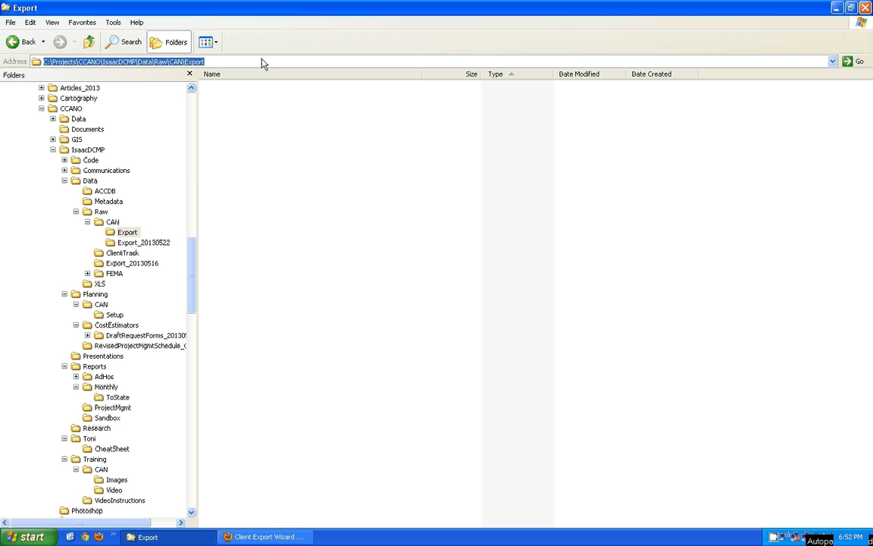
{"action": "left_click", "coordinate": [139, 62]}
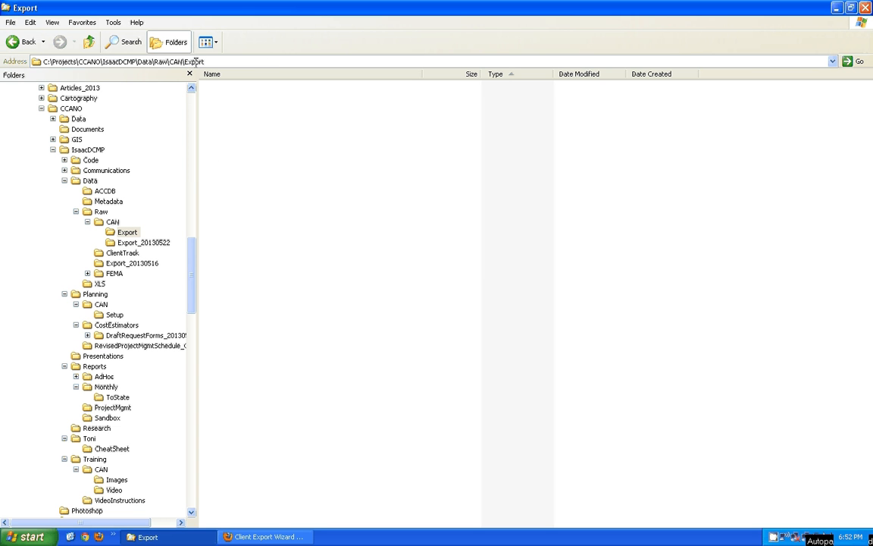
{"action": "left_click_drag", "start_coordinate": [216, 62], "coordinate": [2, 54]}
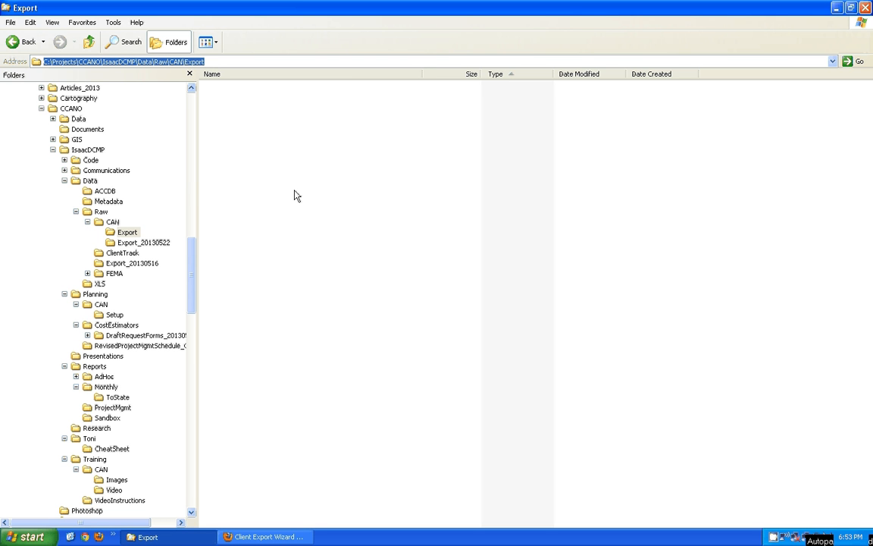
{"action": "left_click", "coordinate": [30, 22]}
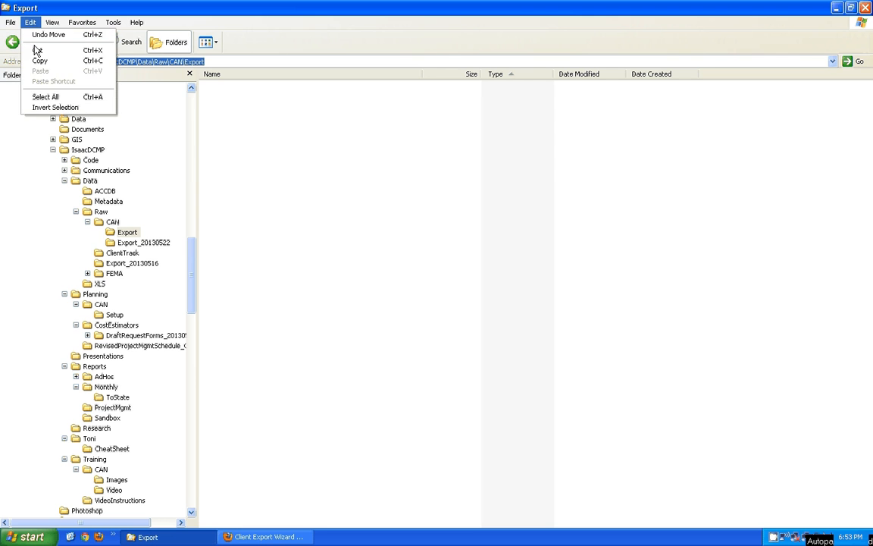
{"action": "left_click", "coordinate": [180, 12]}
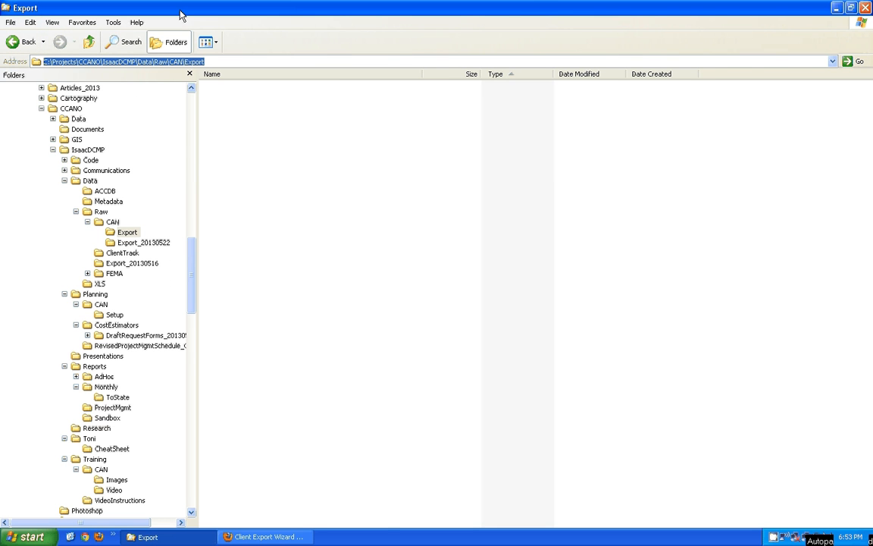
{"action": "left_click", "coordinate": [261, 536]}
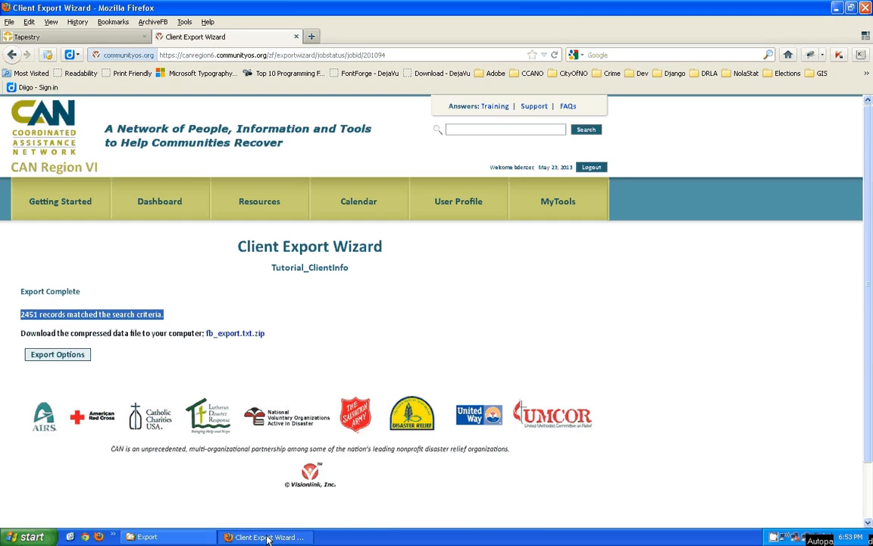
- Start saving fb_export.txt.zip via Save Link As into the Export folder, then cancel
{"action": "right_click", "coordinate": [233, 337]}
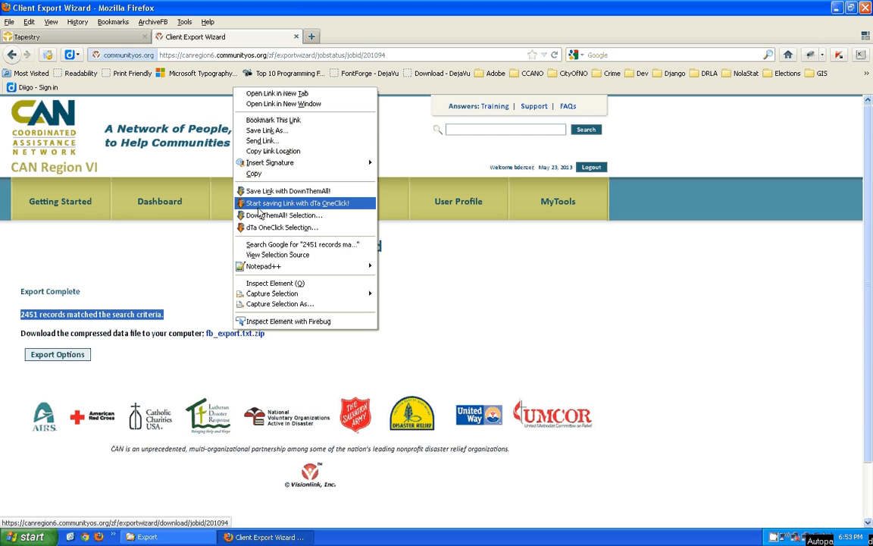
{"action": "left_click", "coordinate": [269, 131]}
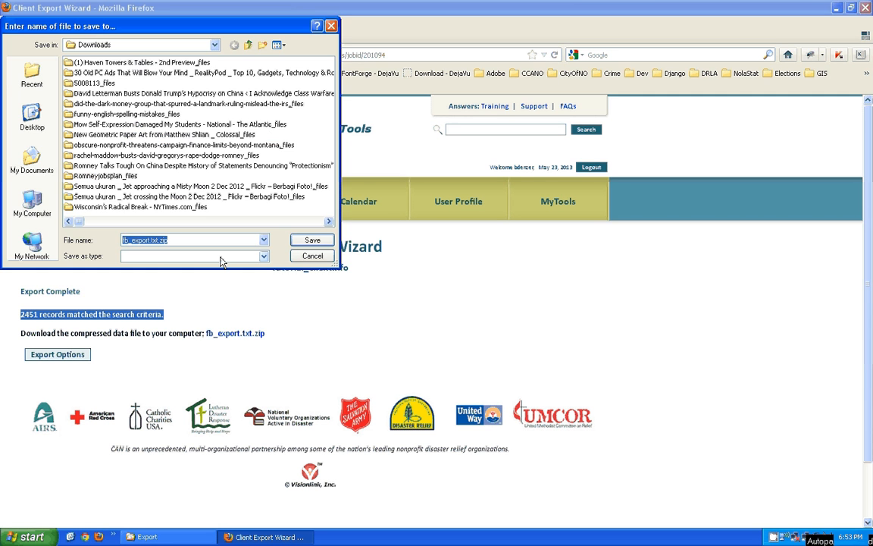
{"action": "key", "text": "ctrl+v"}
{"action": "key", "text": "Return"}
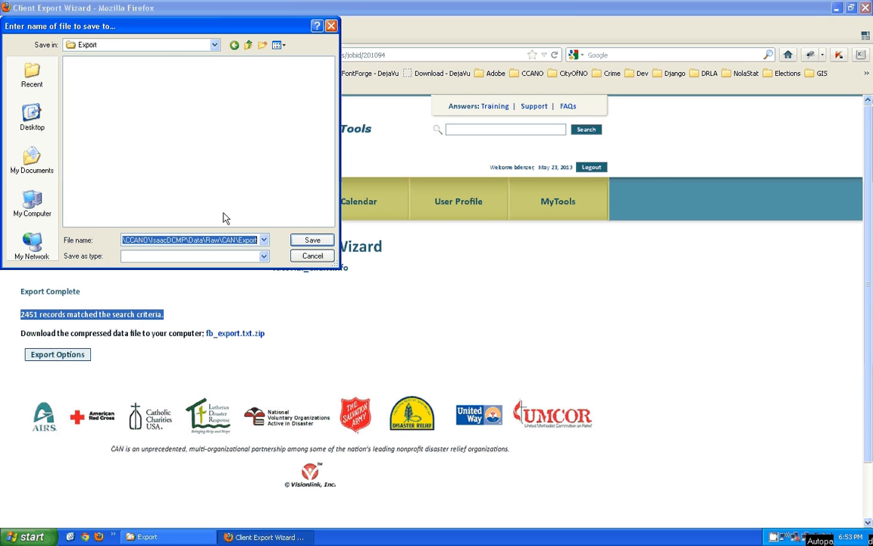
{"action": "left_click", "coordinate": [215, 46]}
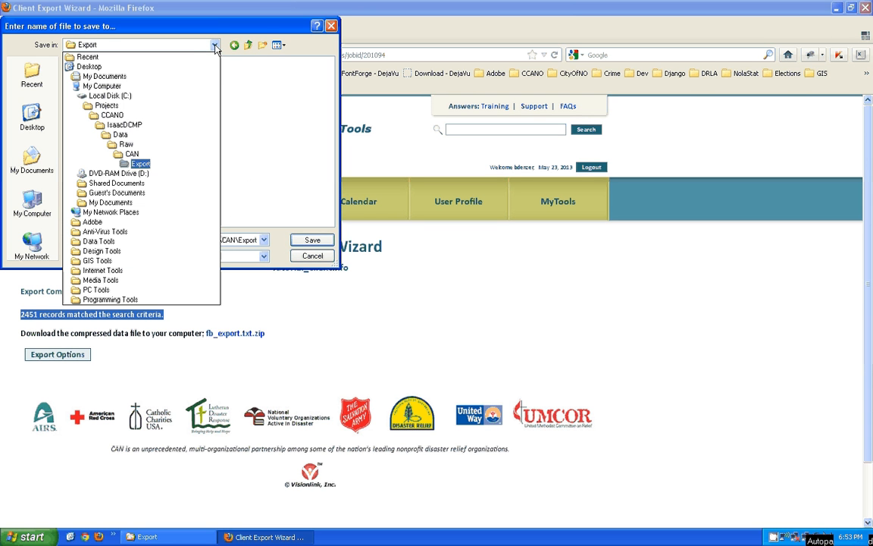
{"action": "left_click", "coordinate": [144, 164]}
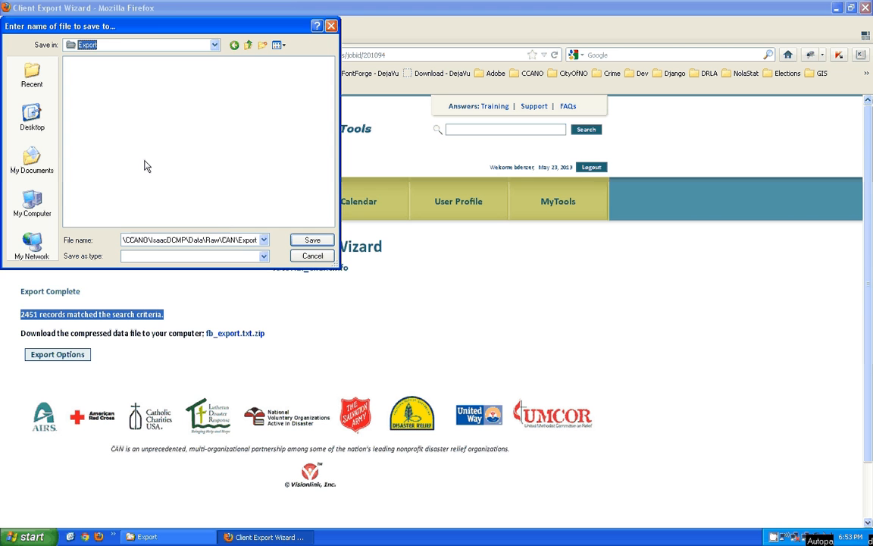
{"action": "left_click", "coordinate": [251, 243]}
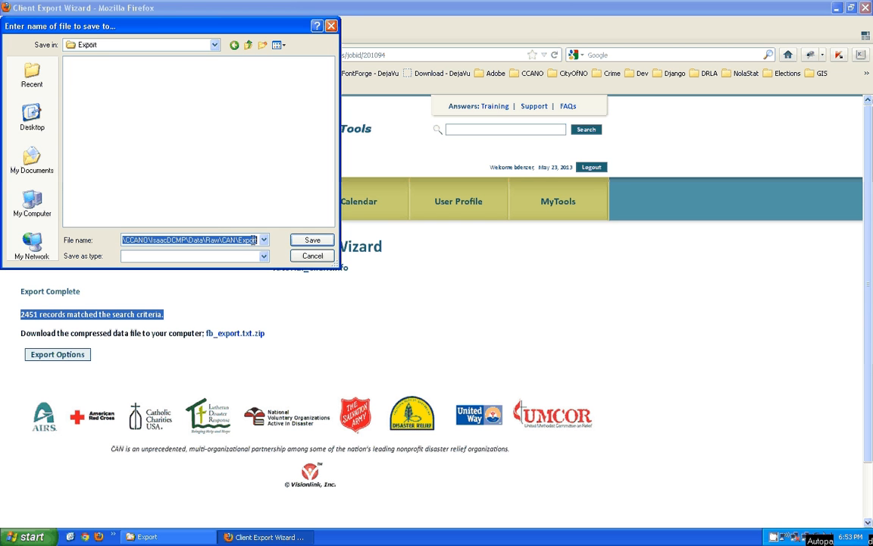
{"action": "left_click", "coordinate": [299, 243]}
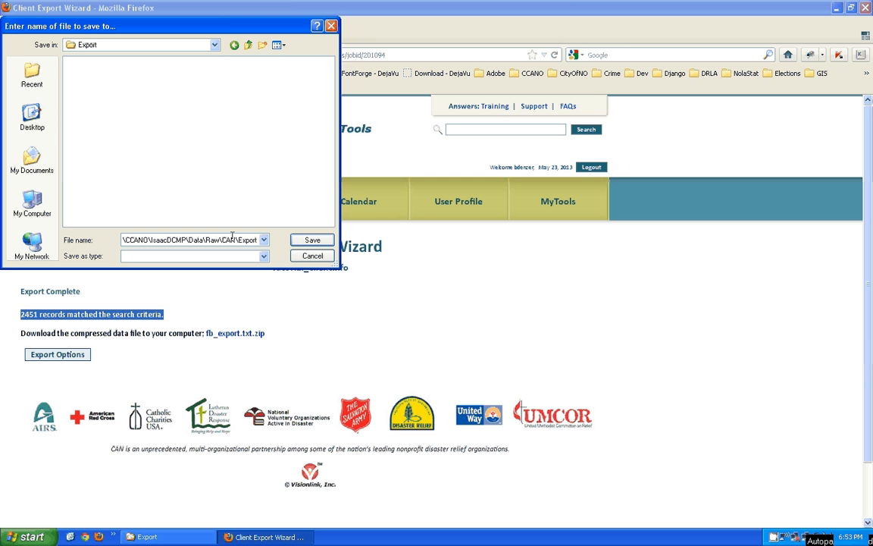
{"action": "left_click", "coordinate": [255, 241]}
{"action": "left_click", "coordinate": [308, 257]}
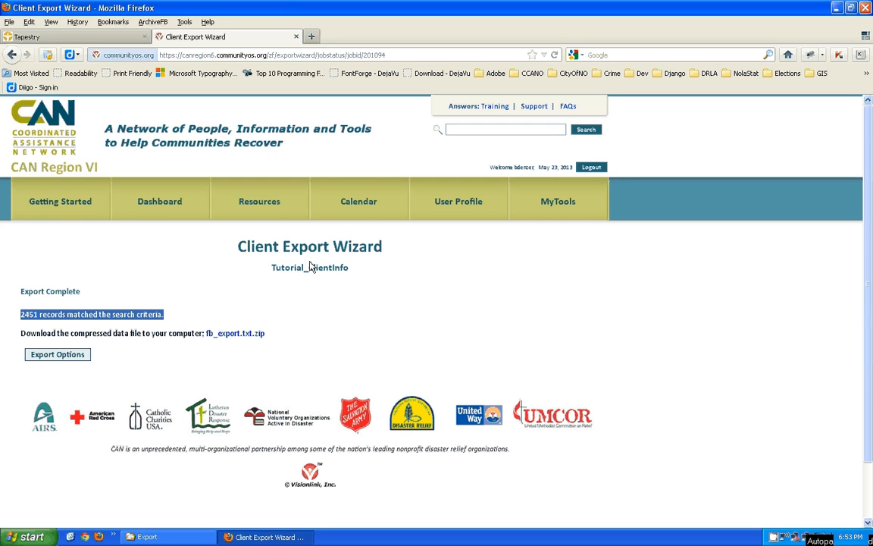
- Save fb_export.txt.zip with the Export folder path pasted before the file name
{"action": "right_click", "coordinate": [236, 333]}
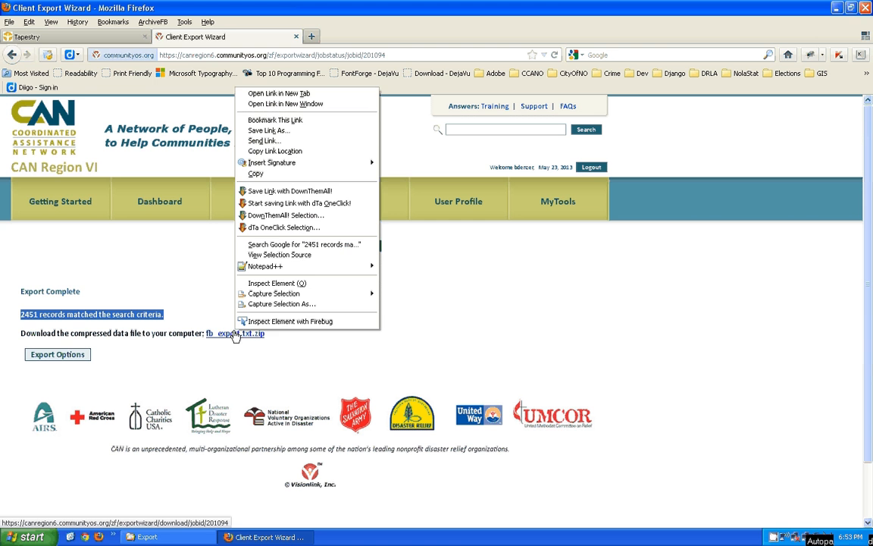
{"action": "left_click", "coordinate": [277, 133]}
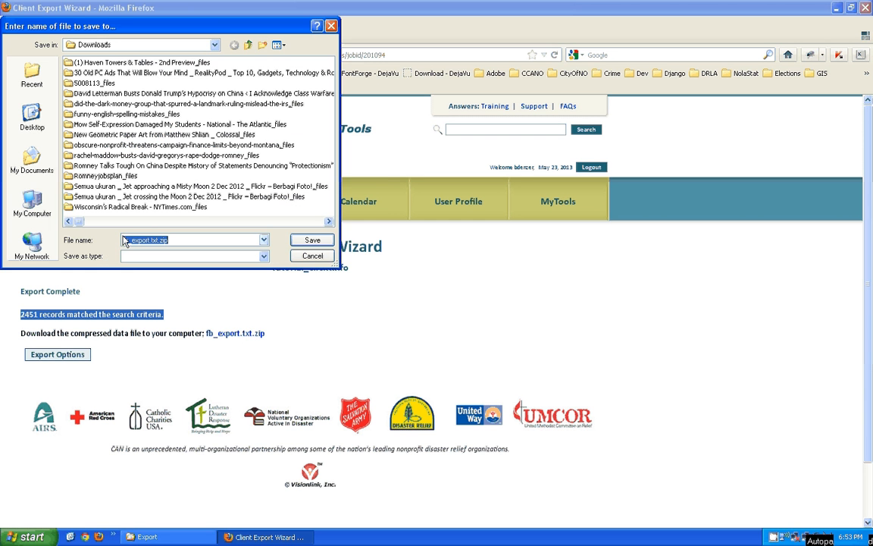
{"action": "left_click", "coordinate": [125, 241]}
{"action": "key", "text": "ctrl+v"}
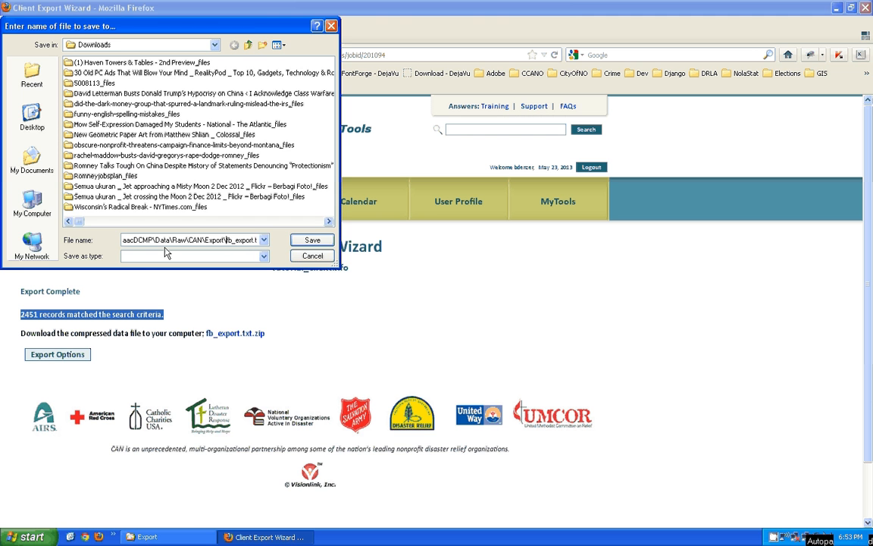
{"action": "left_click", "coordinate": [312, 239]}
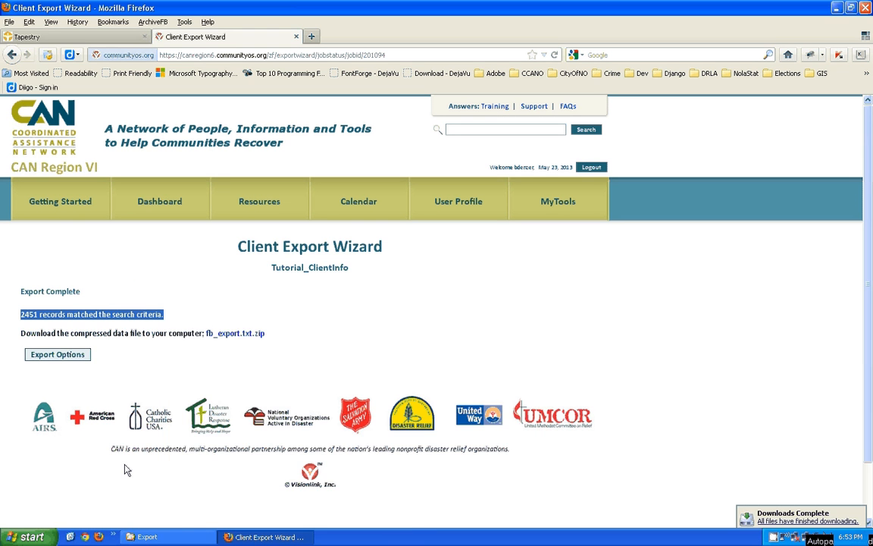
- Extract fb_export.txt from fb_export.txt.zip into the Export folder
{"action": "left_click", "coordinate": [148, 537]}
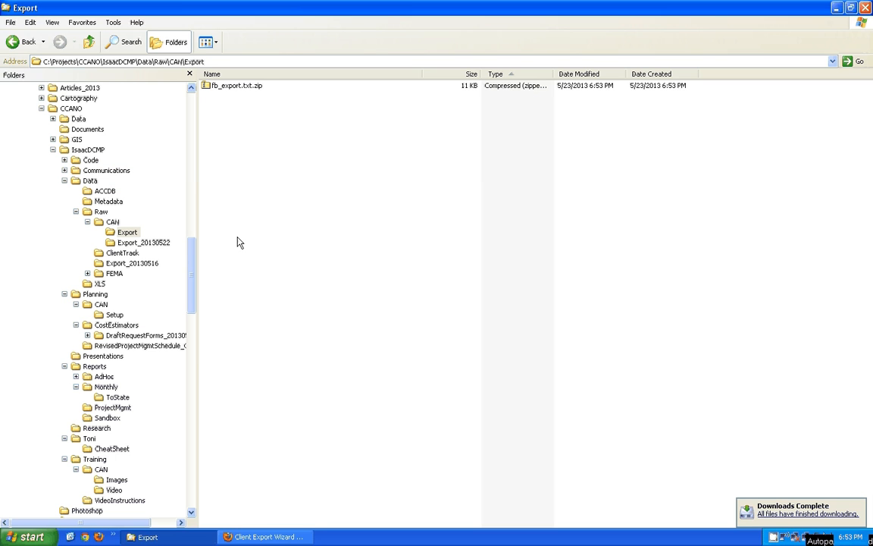
{"action": "right_click", "coordinate": [208, 88]}
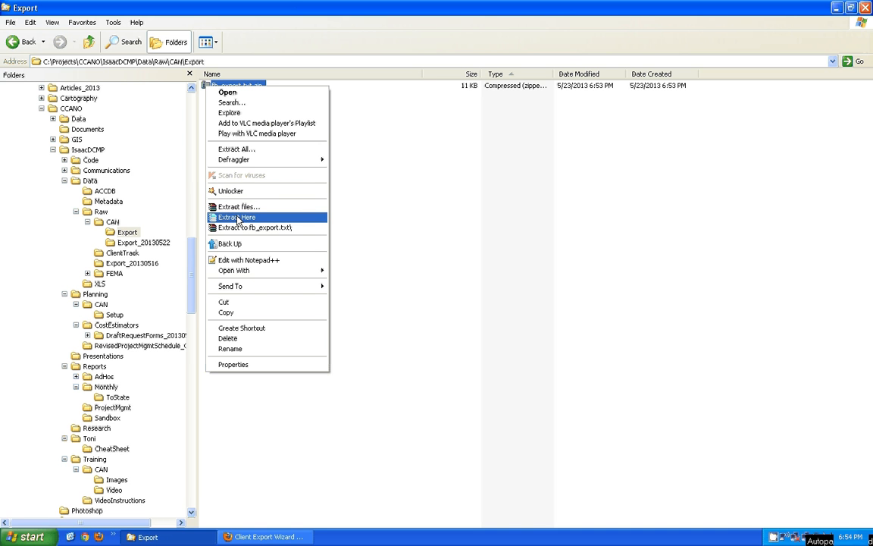
{"action": "left_click", "coordinate": [383, 144]}
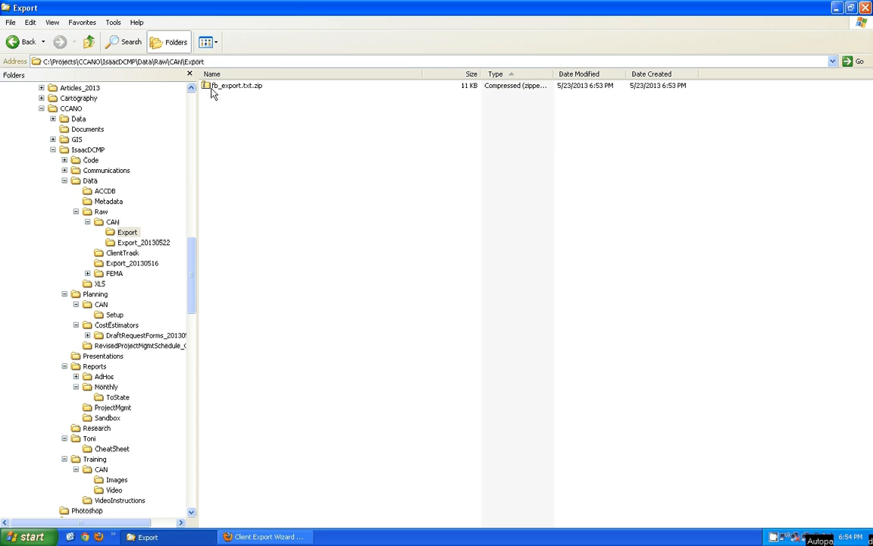
{"action": "double_click", "coordinate": [215, 87]}
{"action": "left_click_drag", "start_coordinate": [222, 29], "coordinate": [497, 99]}
{"action": "left_click", "coordinate": [444, 175]}
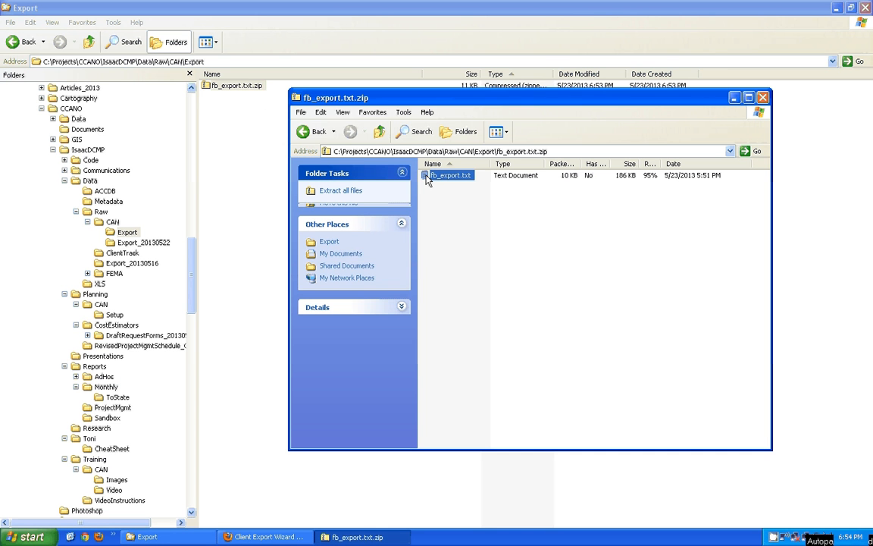
{"action": "left_click_drag", "start_coordinate": [443, 175], "coordinate": [217, 126]}
{"action": "left_click", "coordinate": [460, 292]}
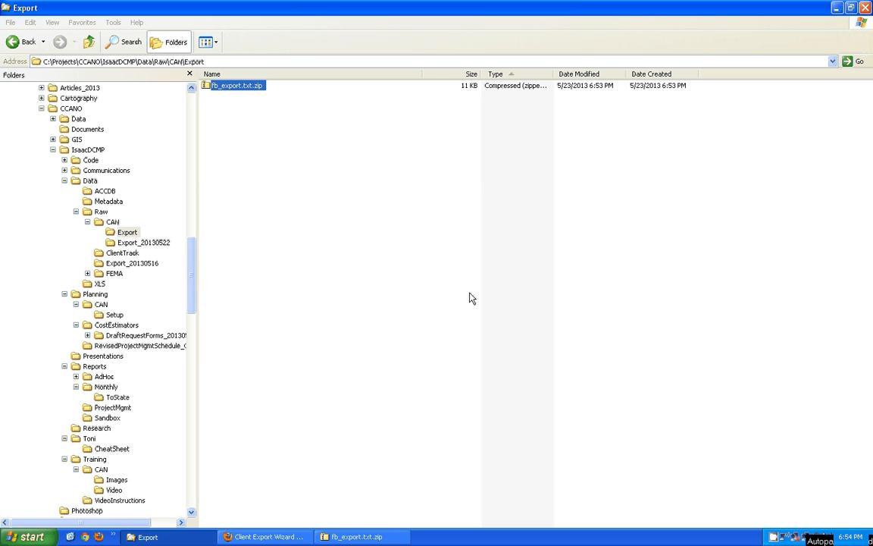
- Rename the extracted file to Tutorial_ClientInfo.txt and open it in Notepad++
{"action": "left_click", "coordinate": [239, 99]}
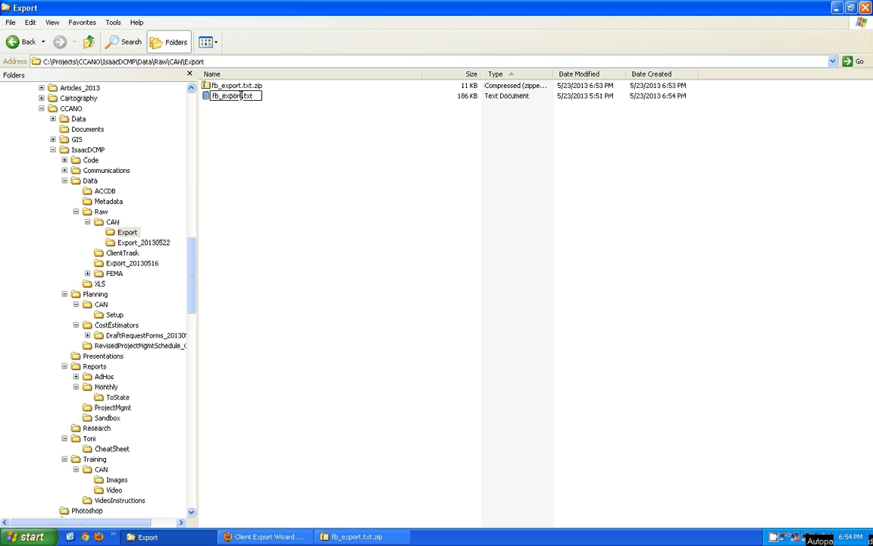
{"action": "double_click", "coordinate": [241, 95]}
{"action": "type", "text": "Client"}
{"action": "key", "text": "BackSpace"}
{"action": "key", "text": "BackSpace"}
{"action": "key", "text": "BackSpace"}
{"action": "key", "text": "BackSpace"}
{"action": "key", "text": "BackSpace"}
{"action": "key", "text": "BackSpace"}
{"action": "type", "text": "Tutorial_ClientInfo"}
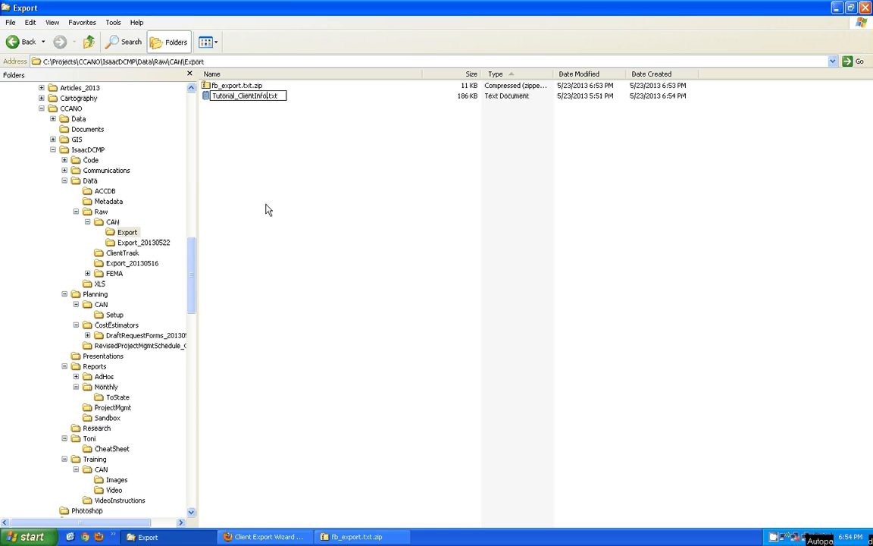
{"action": "left_click", "coordinate": [206, 99]}
{"action": "double_click", "coordinate": [206, 99]}
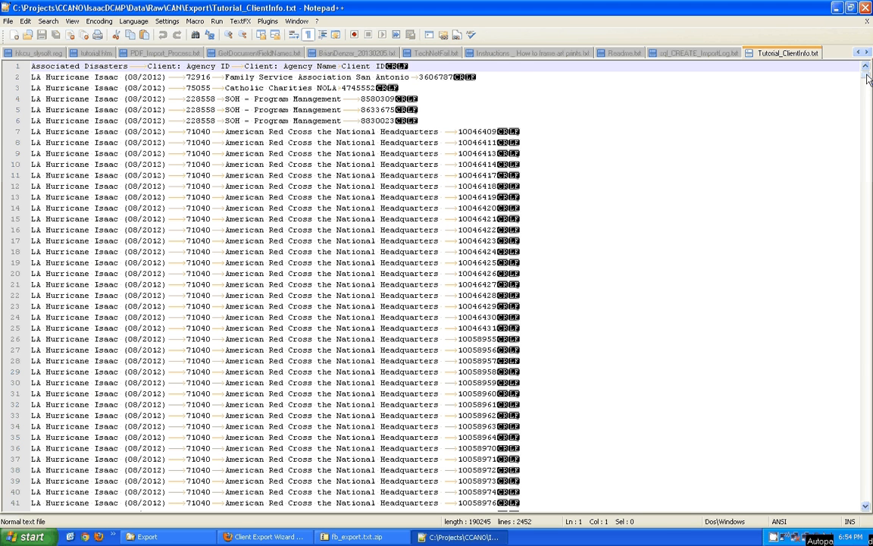
{"action": "left_click_drag", "start_coordinate": [867, 75], "coordinate": [870, 30]}
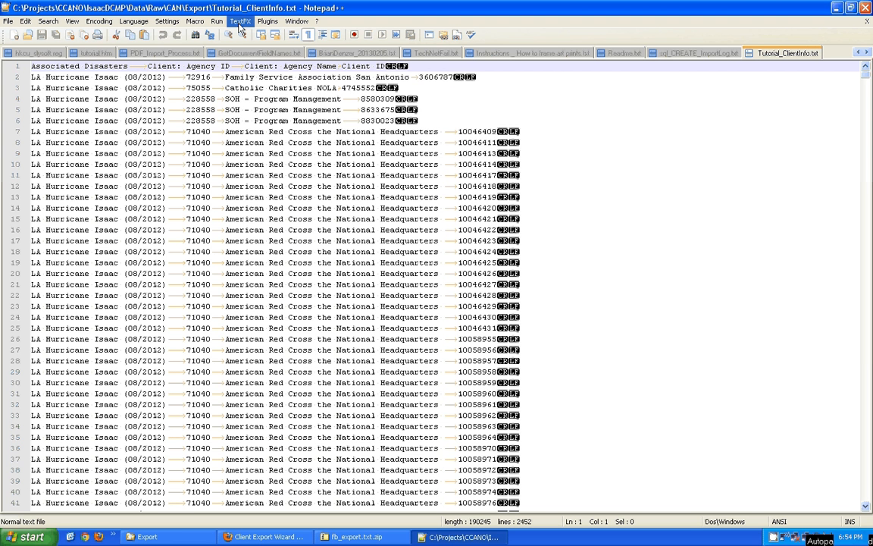
{"action": "left_click_drag", "start_coordinate": [32, 77], "coordinate": [119, 77]}
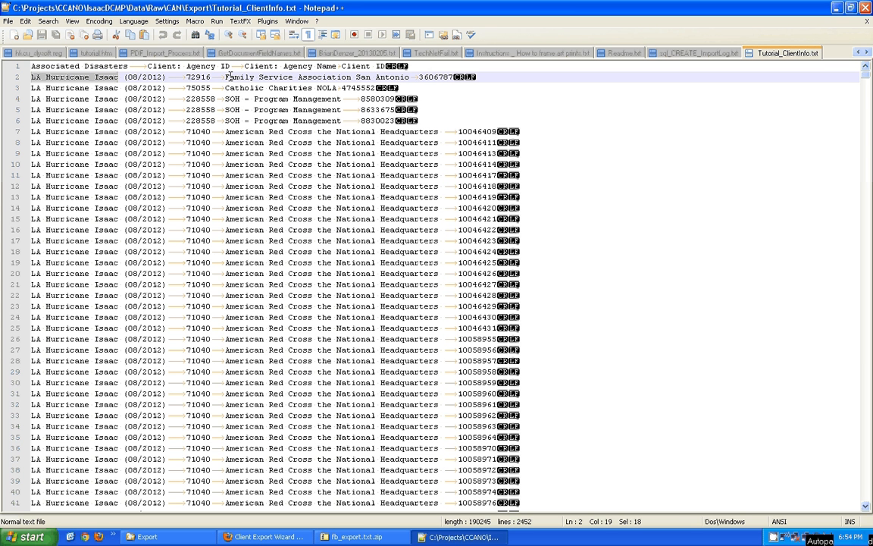
{"action": "left_click_drag", "start_coordinate": [226, 76], "coordinate": [342, 99]}
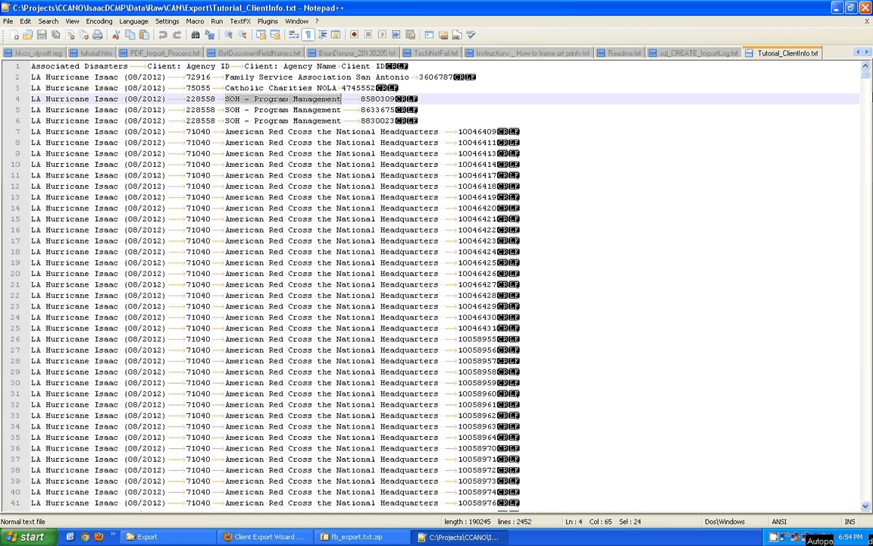
{"action": "left_click_drag", "start_coordinate": [258, 185], "coordinate": [303, 186]}
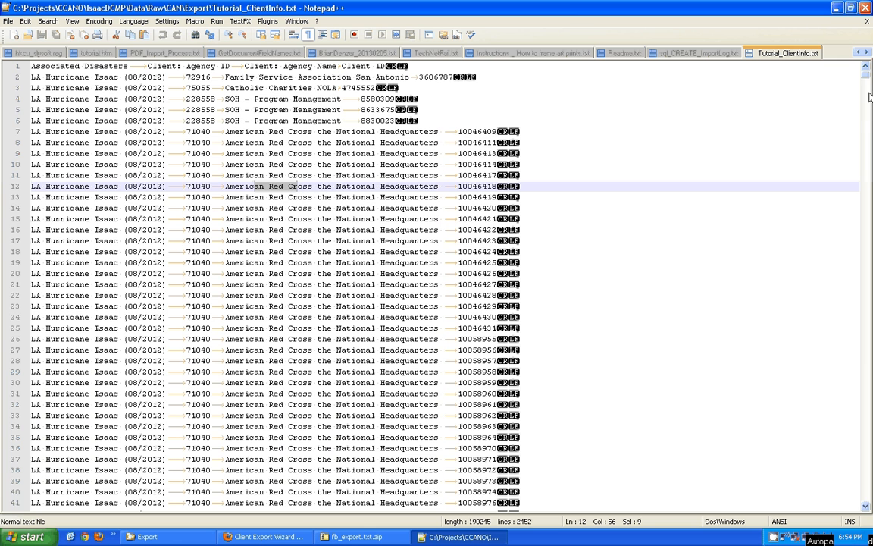
{"action": "left_click_drag", "start_coordinate": [866, 68], "coordinate": [870, 340]}
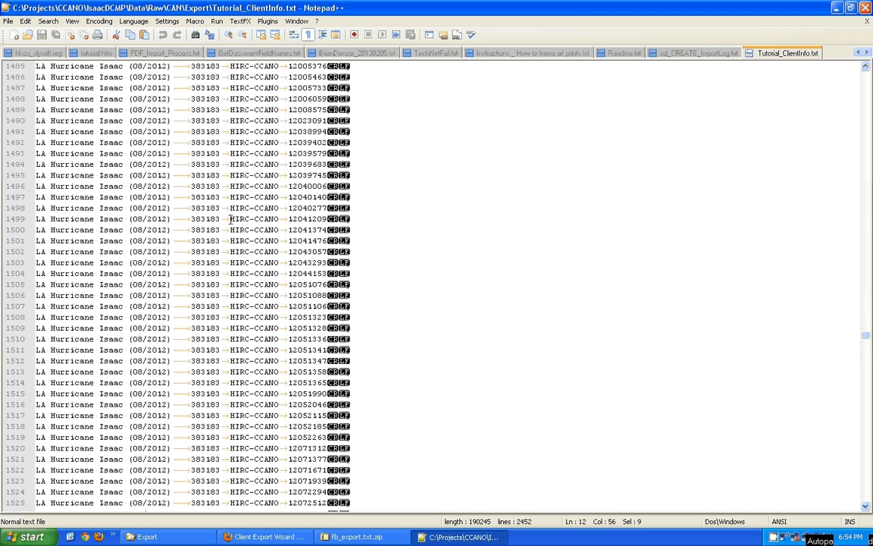
{"action": "left_click_drag", "start_coordinate": [229, 220], "coordinate": [283, 220]}
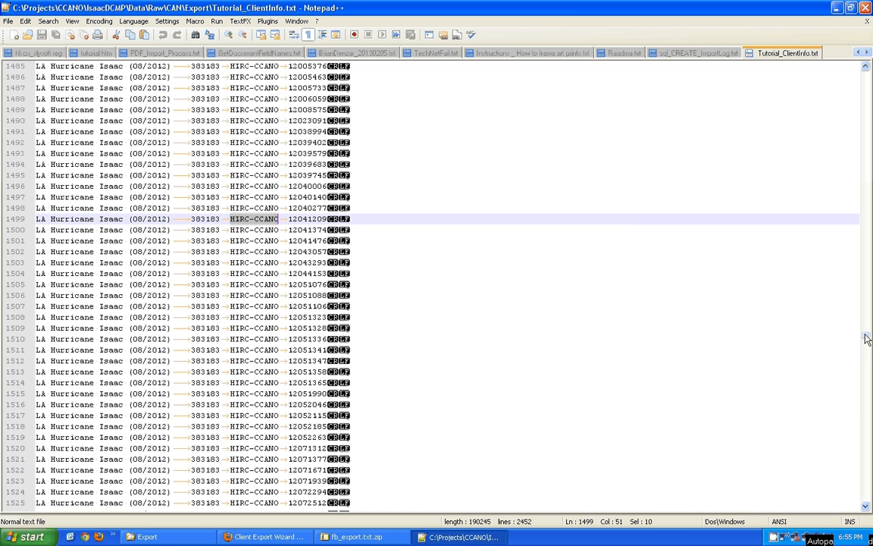
{"action": "left_click_drag", "start_coordinate": [866, 338], "coordinate": [834, 419]}
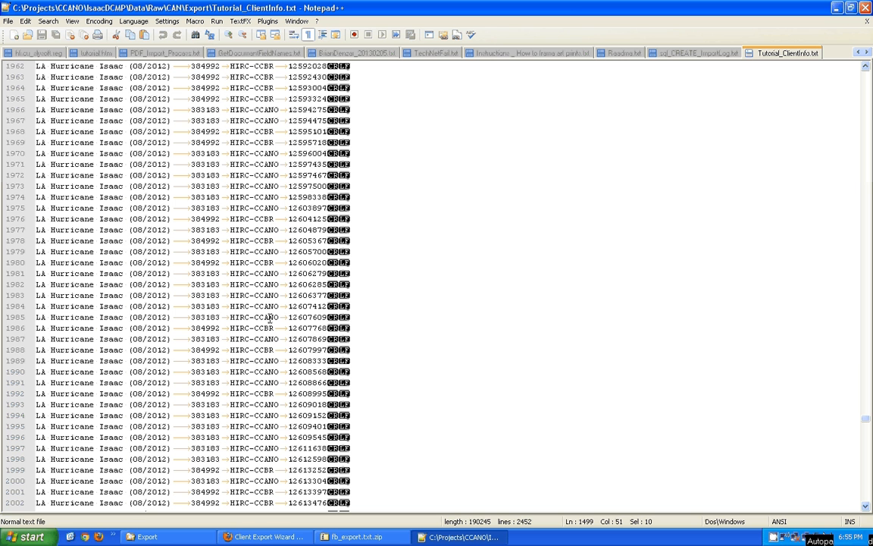
{"action": "left_click_drag", "start_coordinate": [230, 328], "coordinate": [275, 328]}
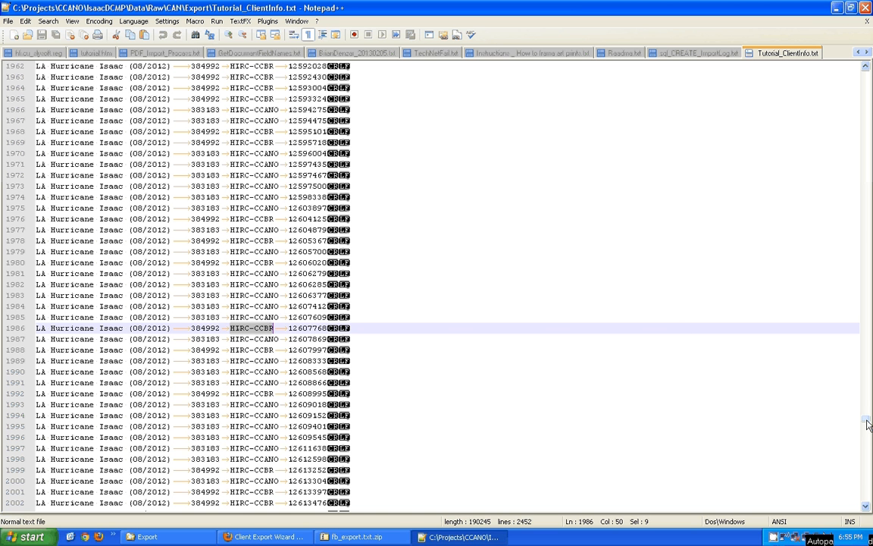
{"action": "left_click_drag", "start_coordinate": [867, 419], "coordinate": [869, 503]}
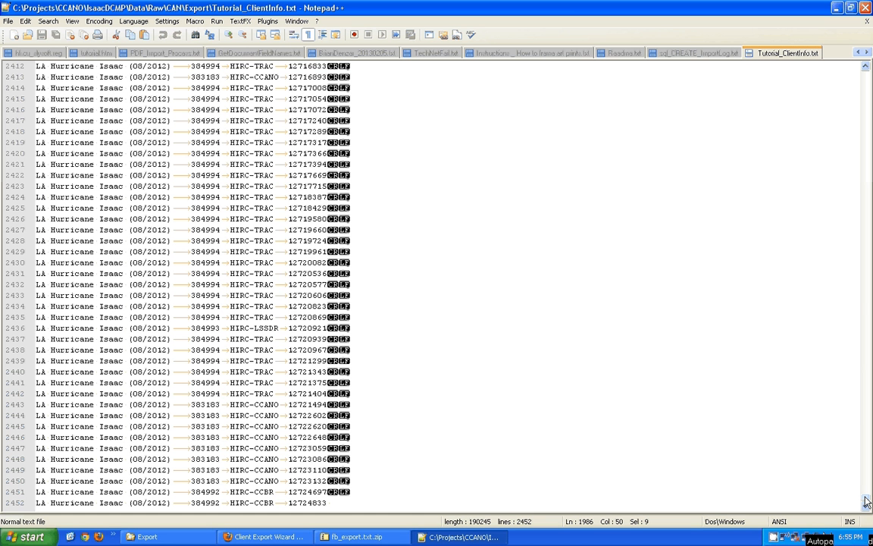
{"action": "left_click_drag", "start_coordinate": [867, 503], "coordinate": [865, 68]}
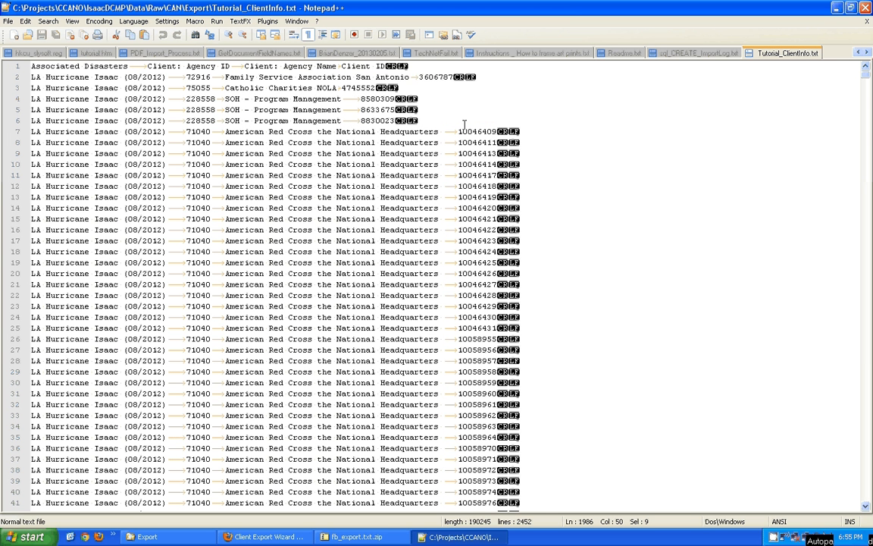
- Go to MyTools > Client Export > Client Registry Export Wizard in Firefox
{"action": "left_click", "coordinate": [268, 537]}
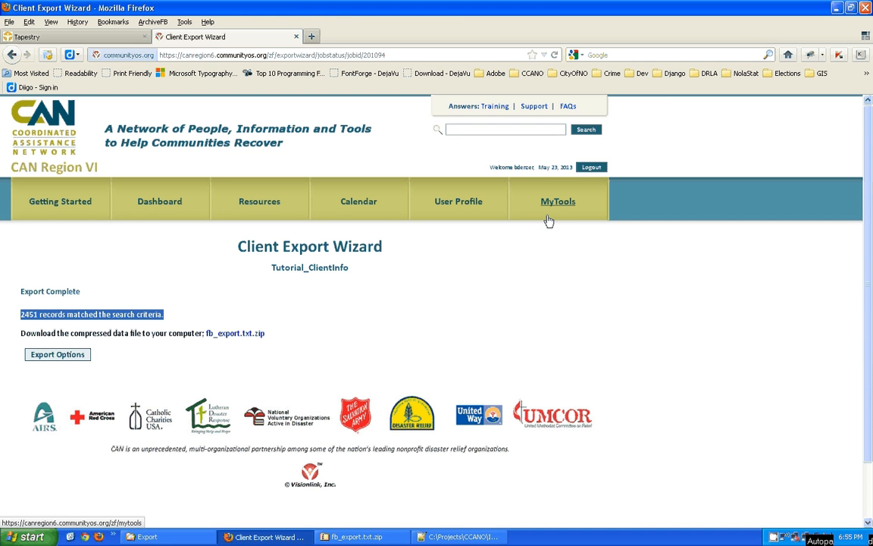
{"action": "left_click", "coordinate": [383, 311]}
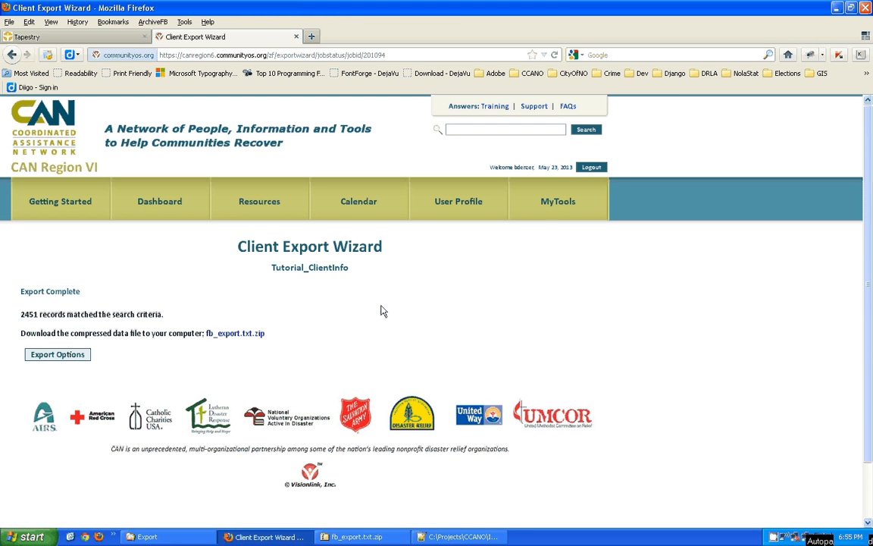
{"action": "left_click", "coordinate": [562, 204]}
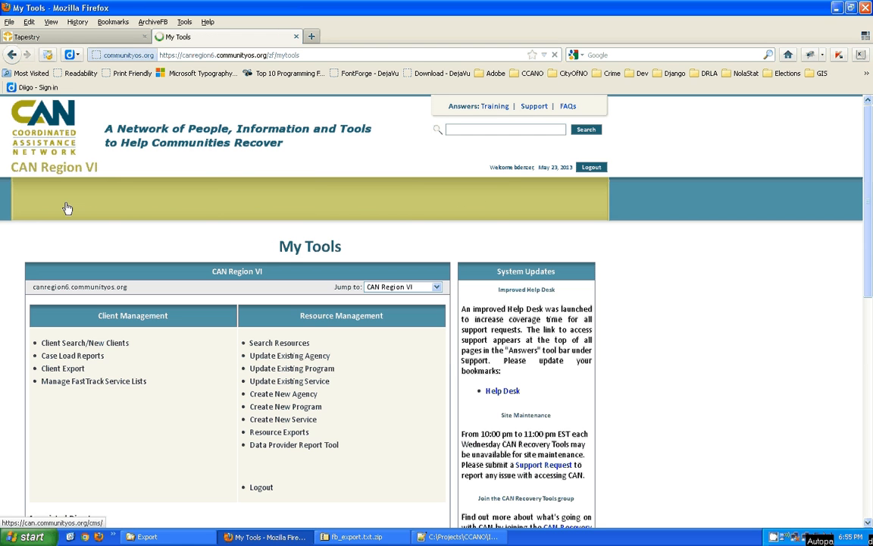
{"action": "left_click", "coordinate": [74, 370]}
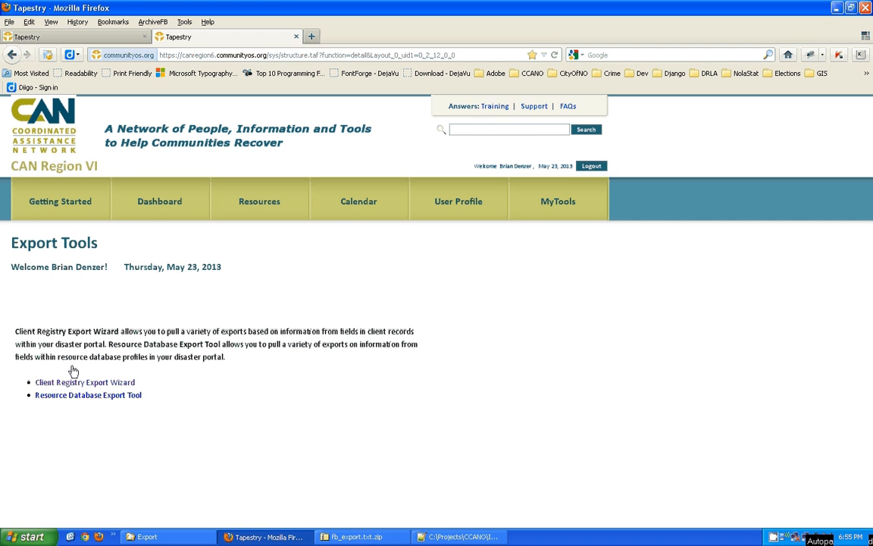
{"action": "left_click", "coordinate": [76, 382]}
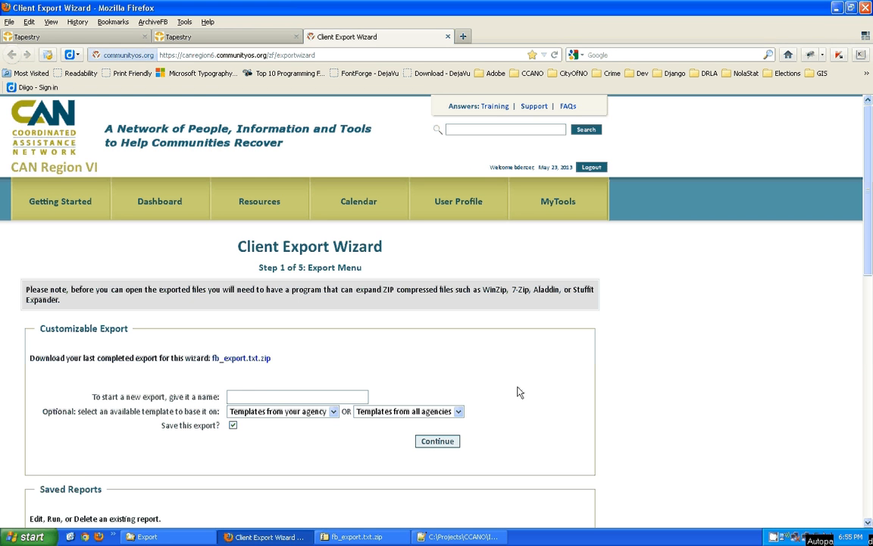
- Scroll to the Saved Reports table and highlight the Tutorial_ClientInfo report name
{"action": "left_click_drag", "start_coordinate": [871, 166], "coordinate": [871, 343]}
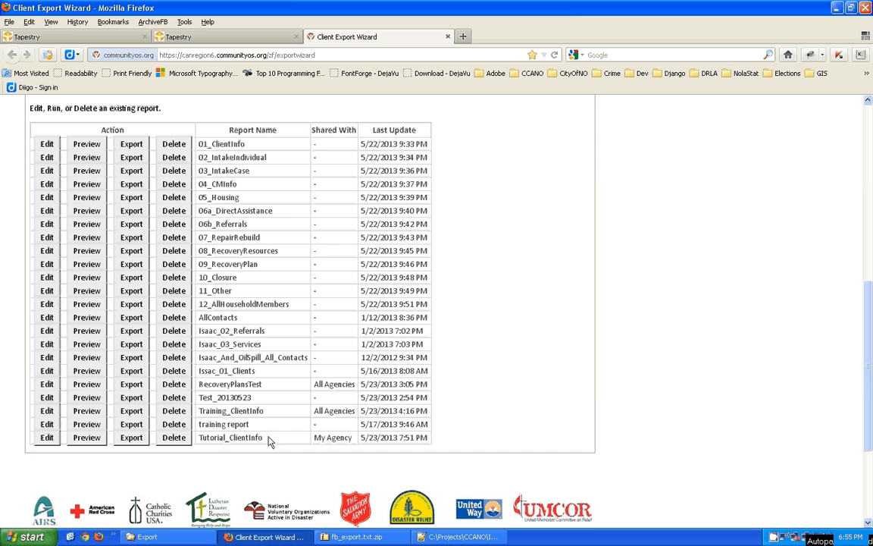
{"action": "left_click_drag", "start_coordinate": [272, 438], "coordinate": [200, 438]}
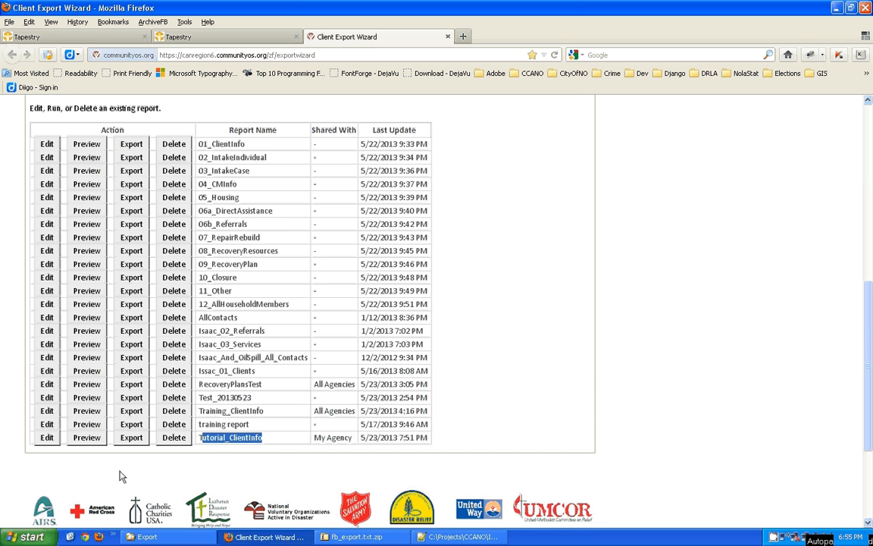
{"action": "left_click", "coordinate": [204, 438]}
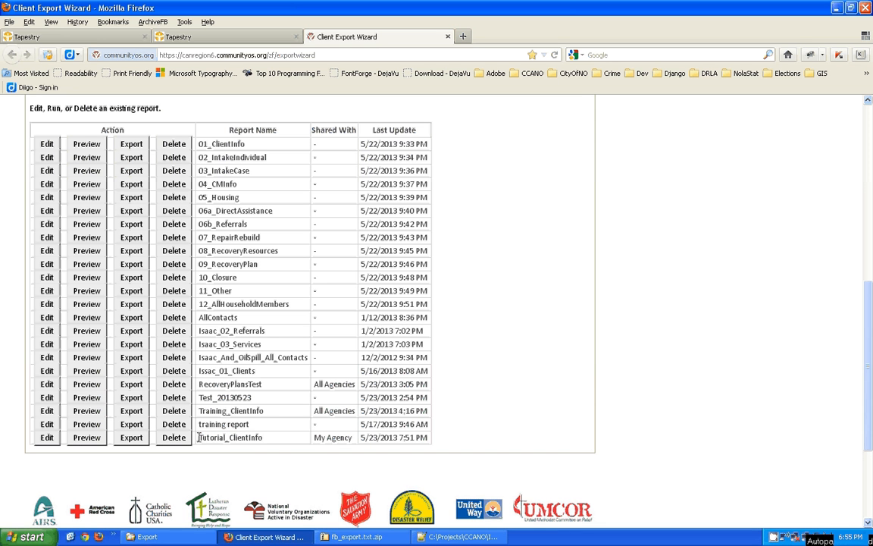
{"action": "left_click_drag", "start_coordinate": [198, 437], "coordinate": [269, 440]}
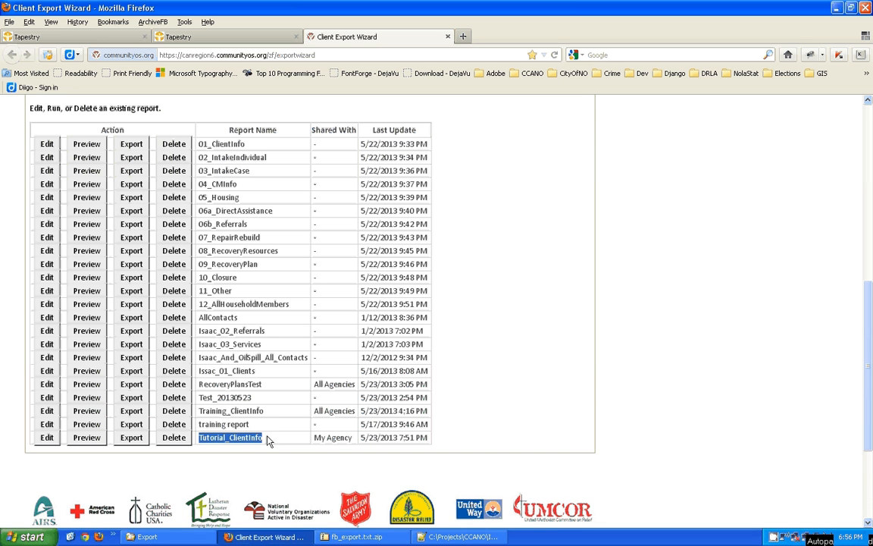
- Run the Tutorial_ClientInfo saved report's Export again
{"action": "left_click", "coordinate": [130, 440]}
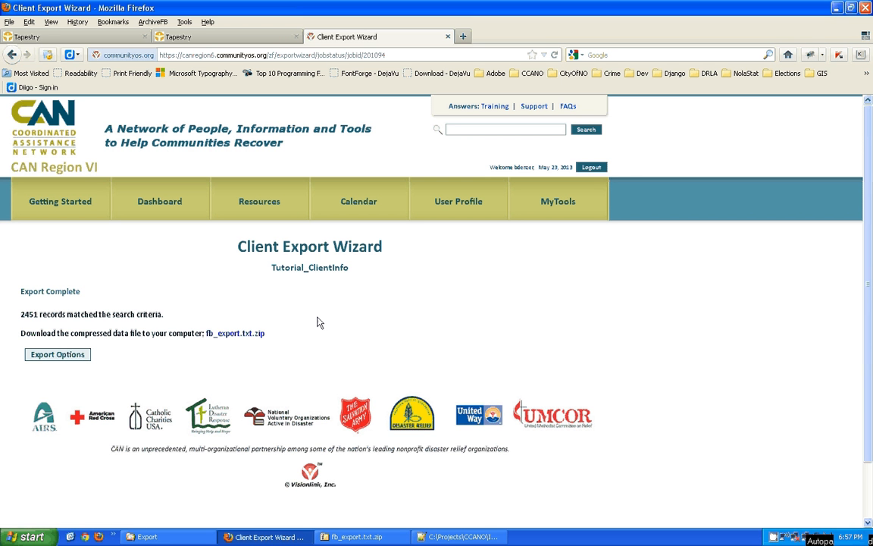
- Review the completed export results and highlight the 2451 matched-records count
{"action": "left_click", "coordinate": [248, 37]}
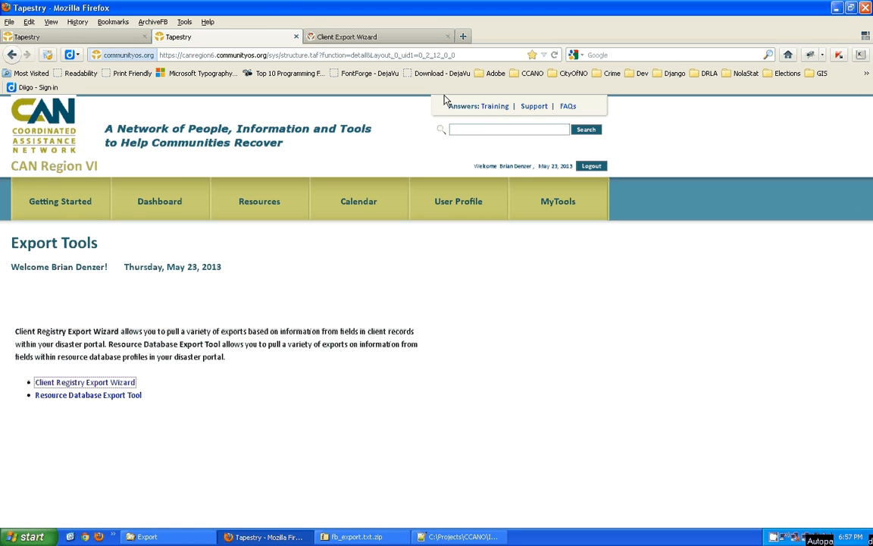
{"action": "left_click", "coordinate": [424, 37]}
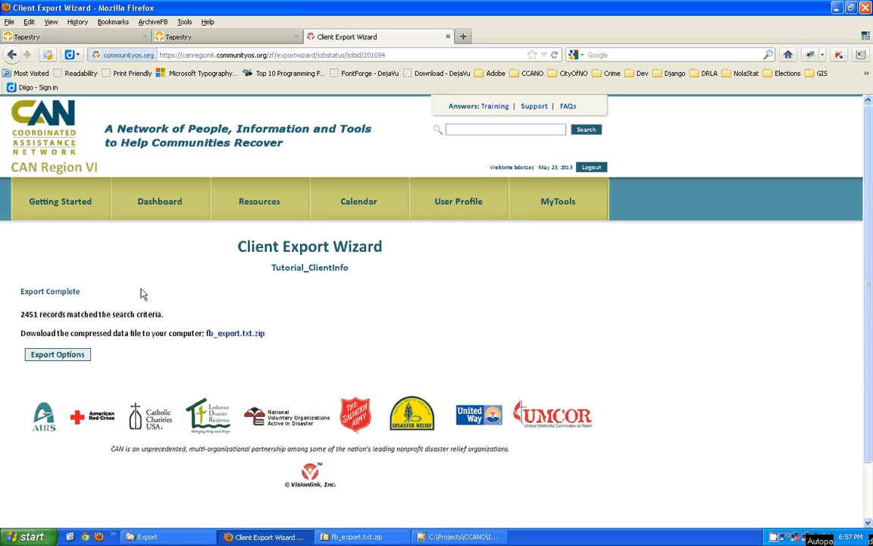
{"action": "double_click", "coordinate": [24, 314]}
- Close the Client Export Wizard tab and the duplicate Export Tools tab
{"action": "left_click", "coordinate": [447, 36]}
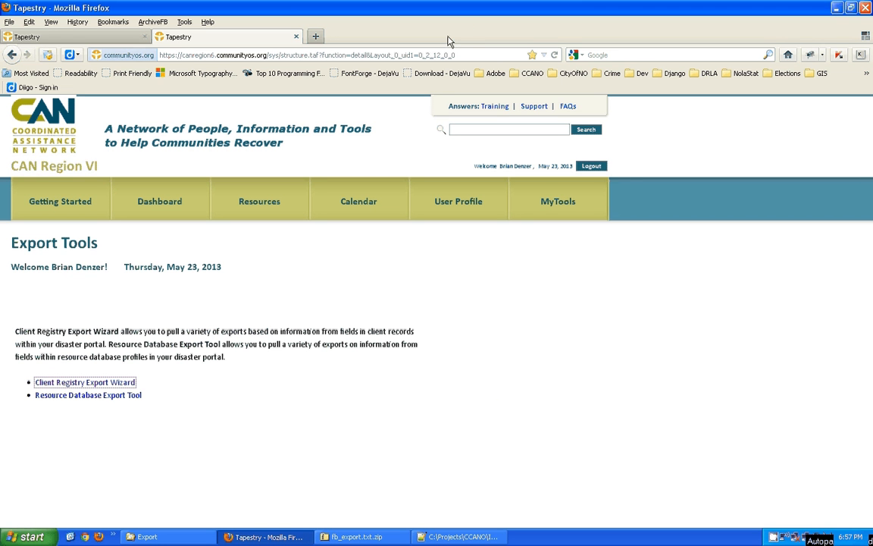
{"action": "left_click", "coordinate": [298, 37]}
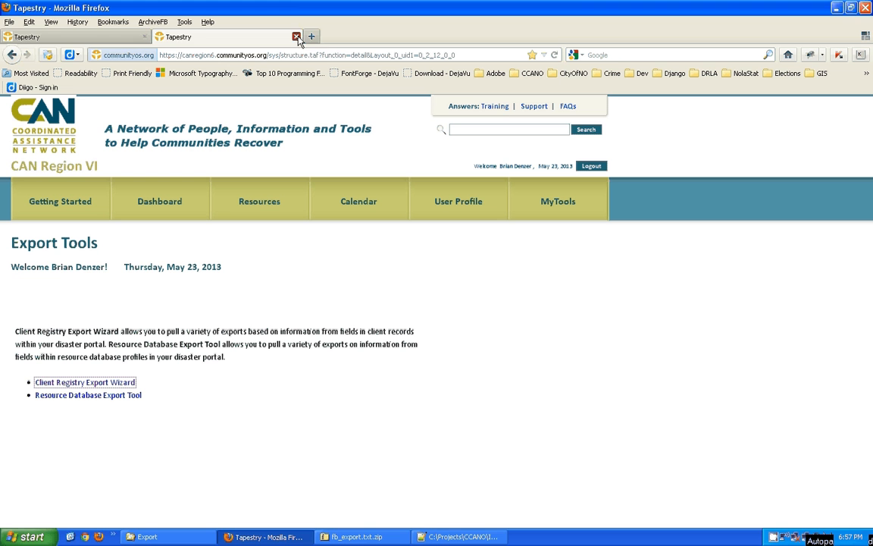
{"action": "right_click", "coordinate": [782, 537]}
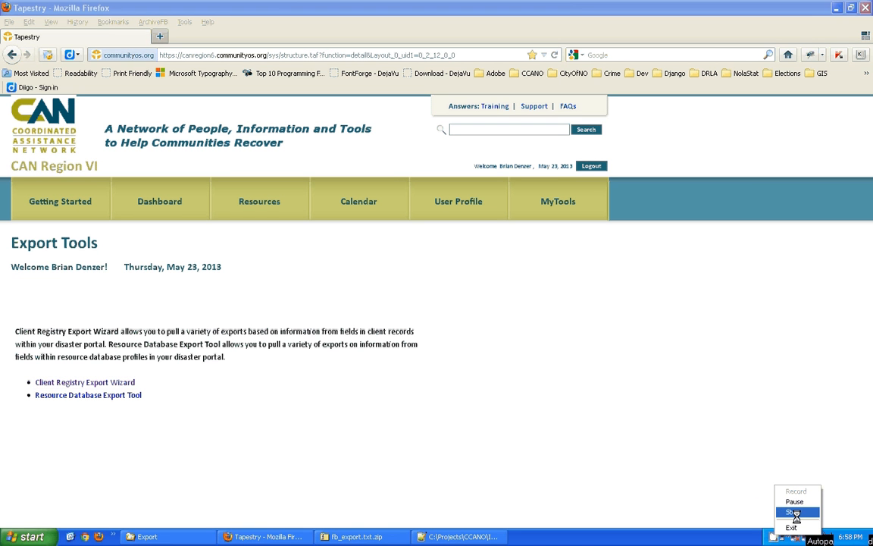